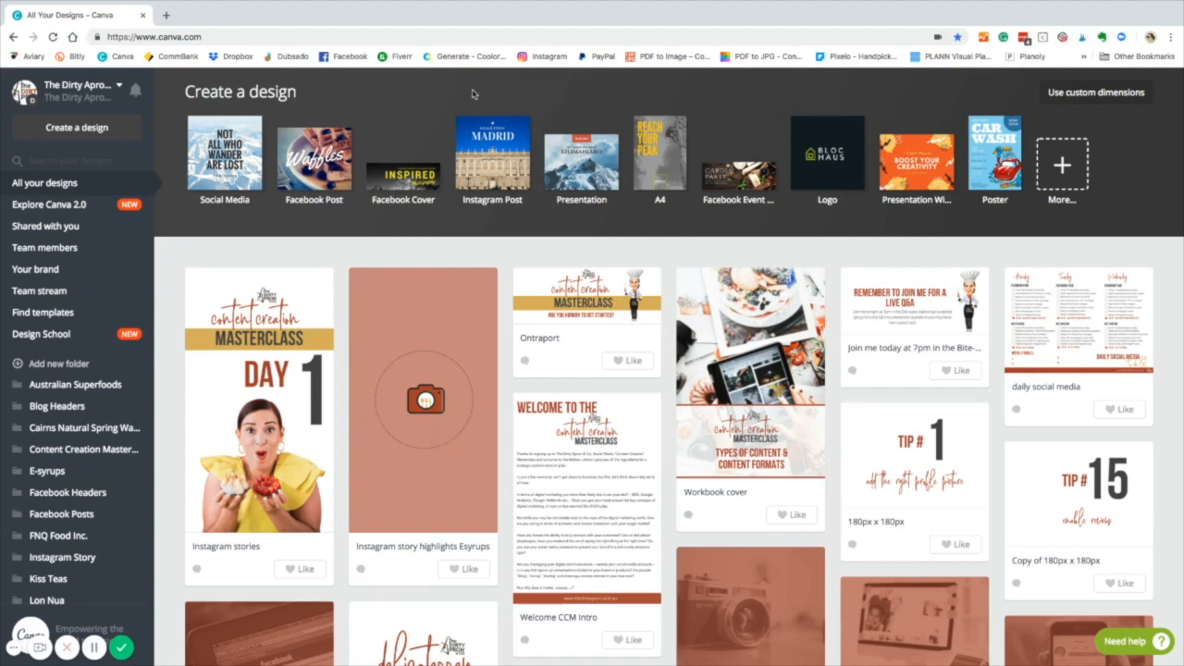
Step: Look through the existing designs and folders, and search the designs for "instagam"
scroll(473, 91, "down", 5)
scroll(472, 89, "down", 5)
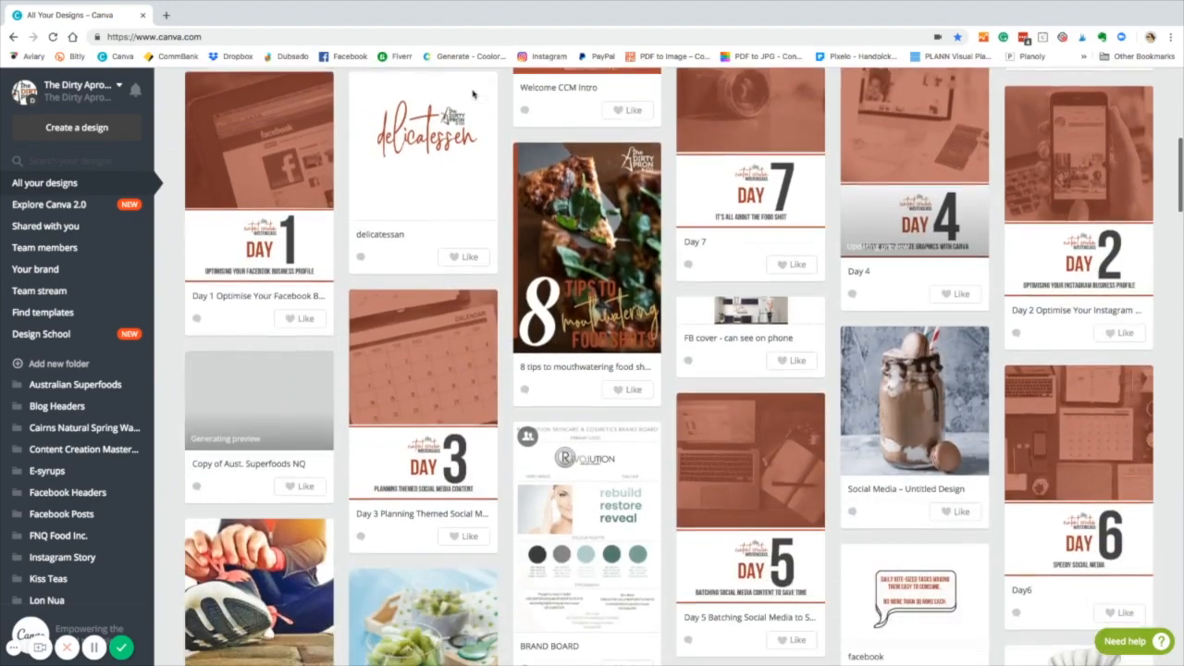
scroll(473, 93, "up", 10)
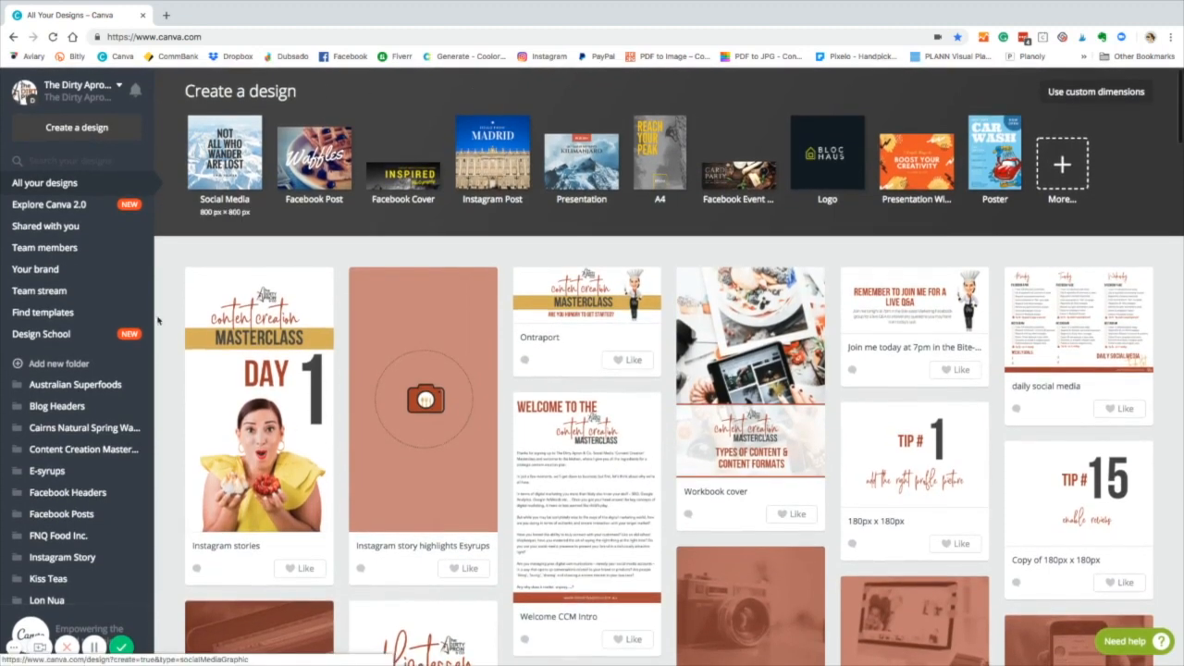
scroll(125, 390, "down", 3)
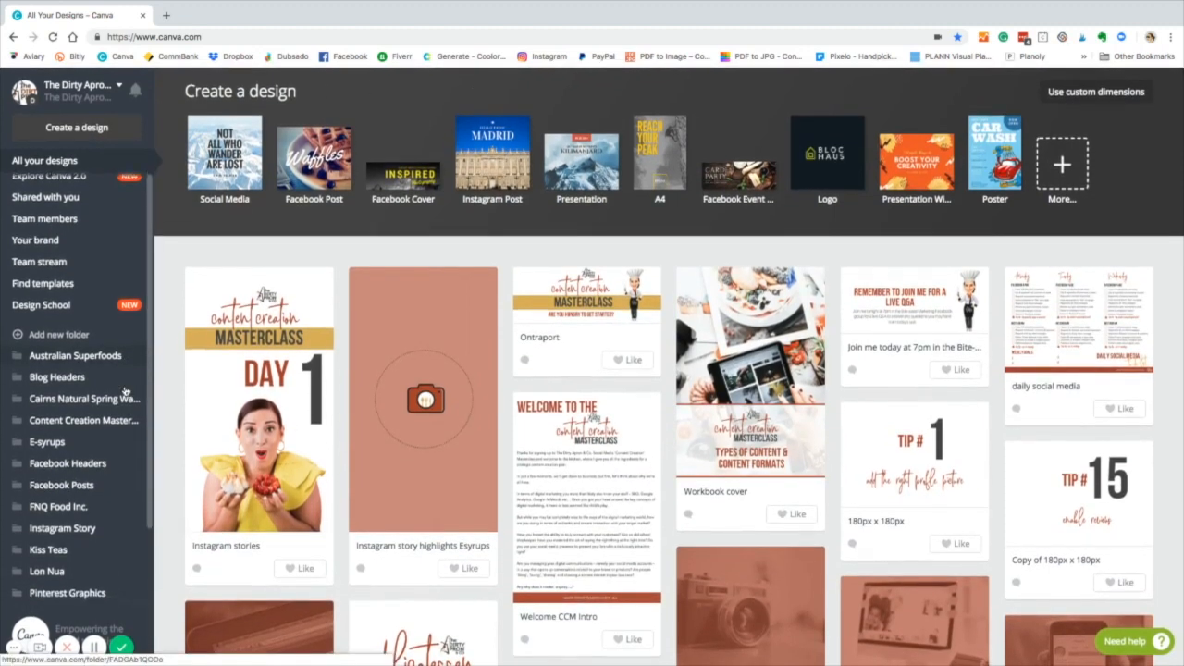
scroll(125, 390, "up", 3)
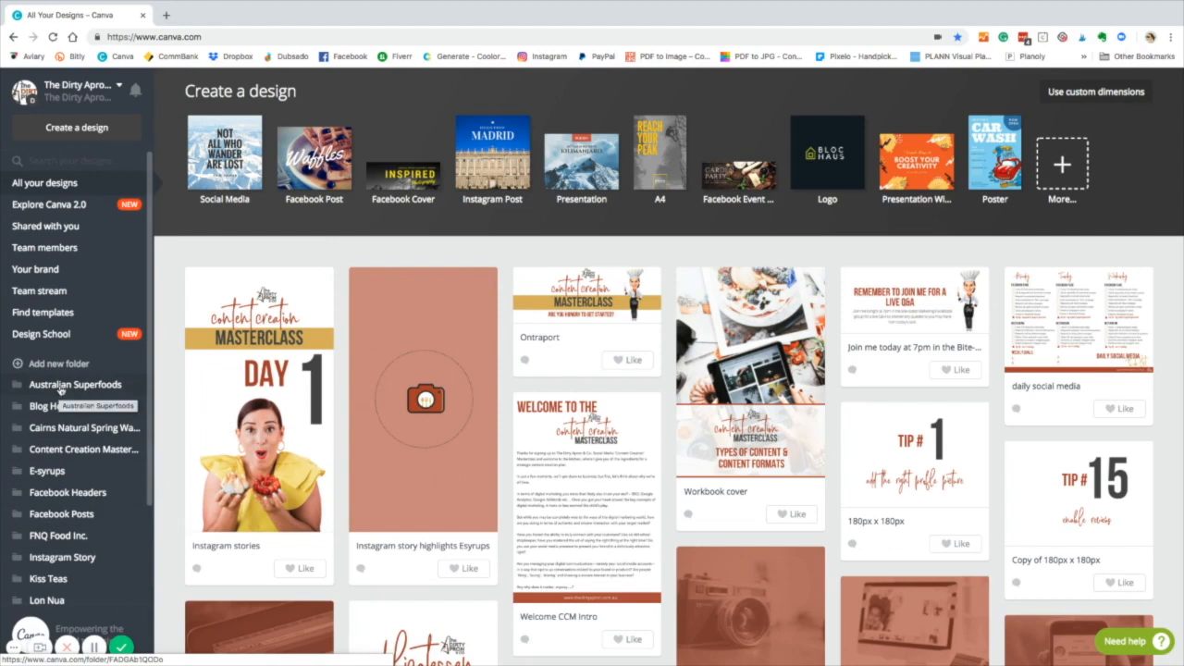
left_click(63, 163)
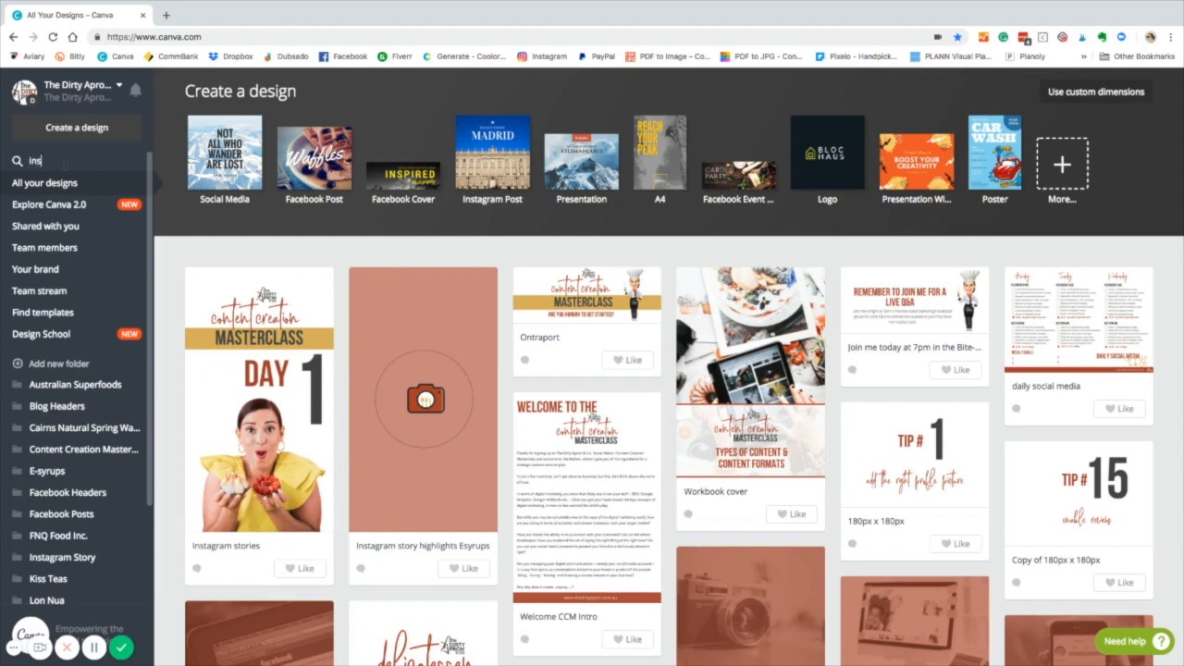
type("instagram")
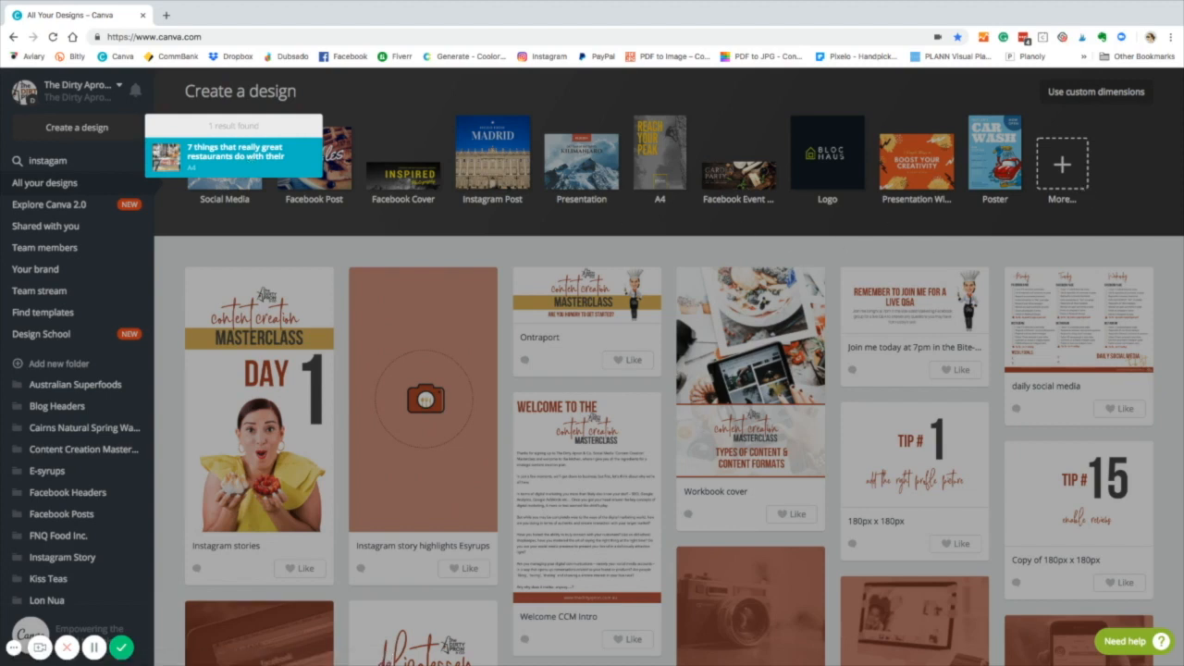
Step: Open the full list of design types and examine the available formats, from social media posts to ads
left_click(1062, 165)
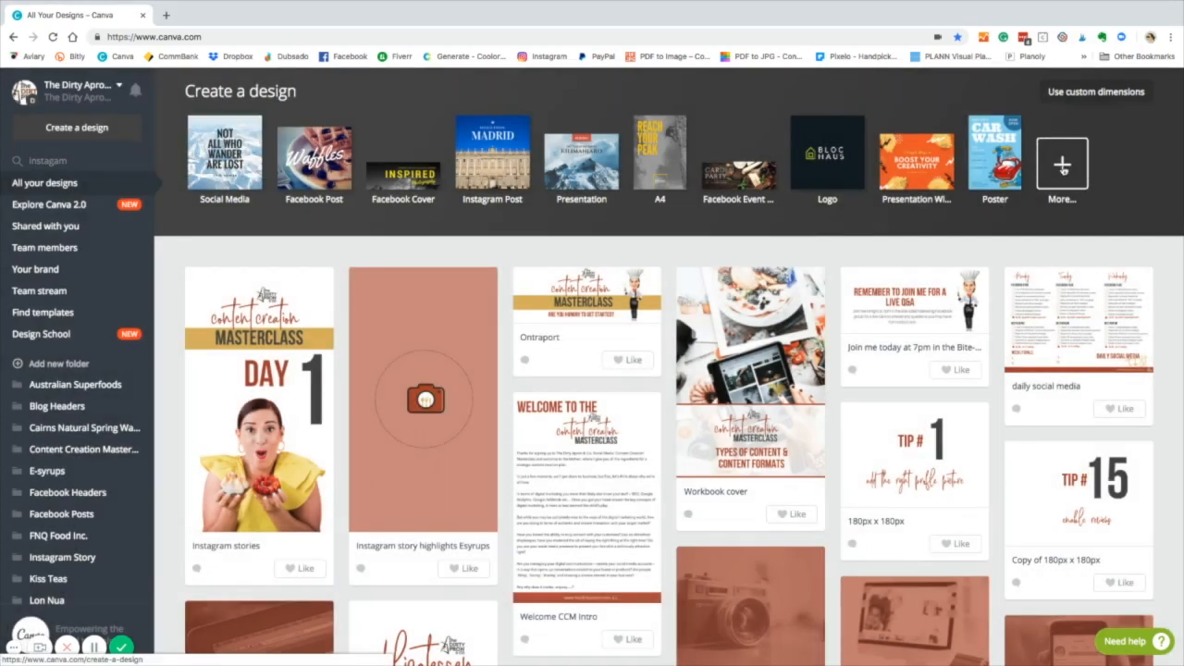
left_click(1062, 164)
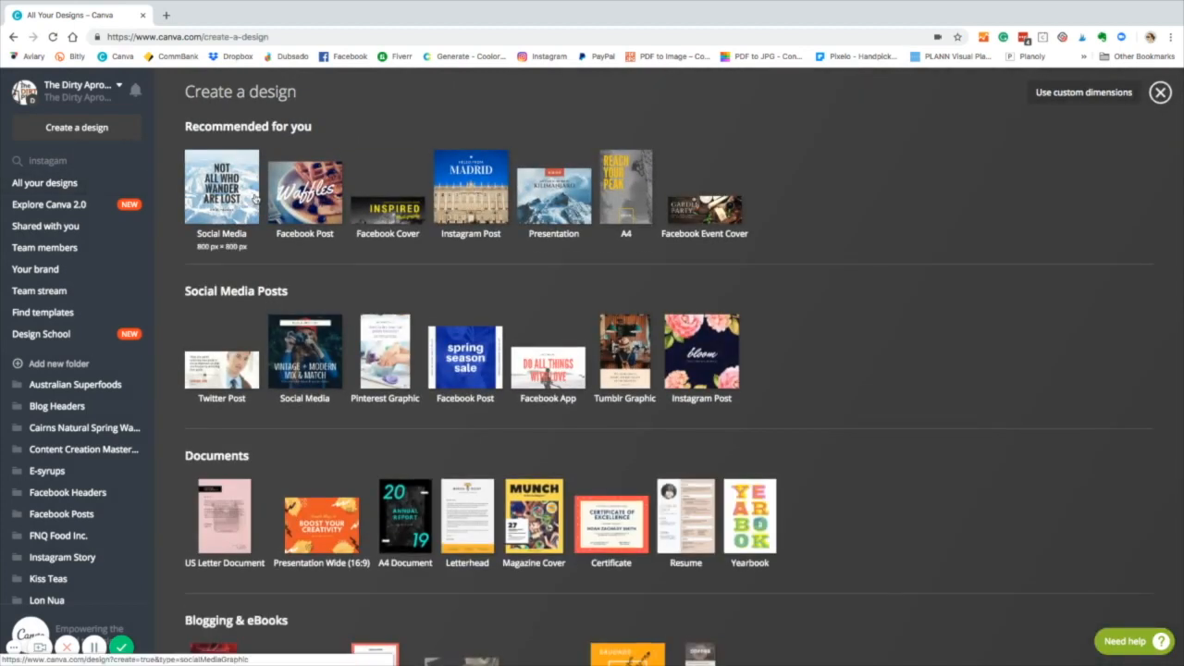
scroll(255, 199, "down", 1)
scroll(255, 199, "down", 3)
scroll(223, 427, "up", 3)
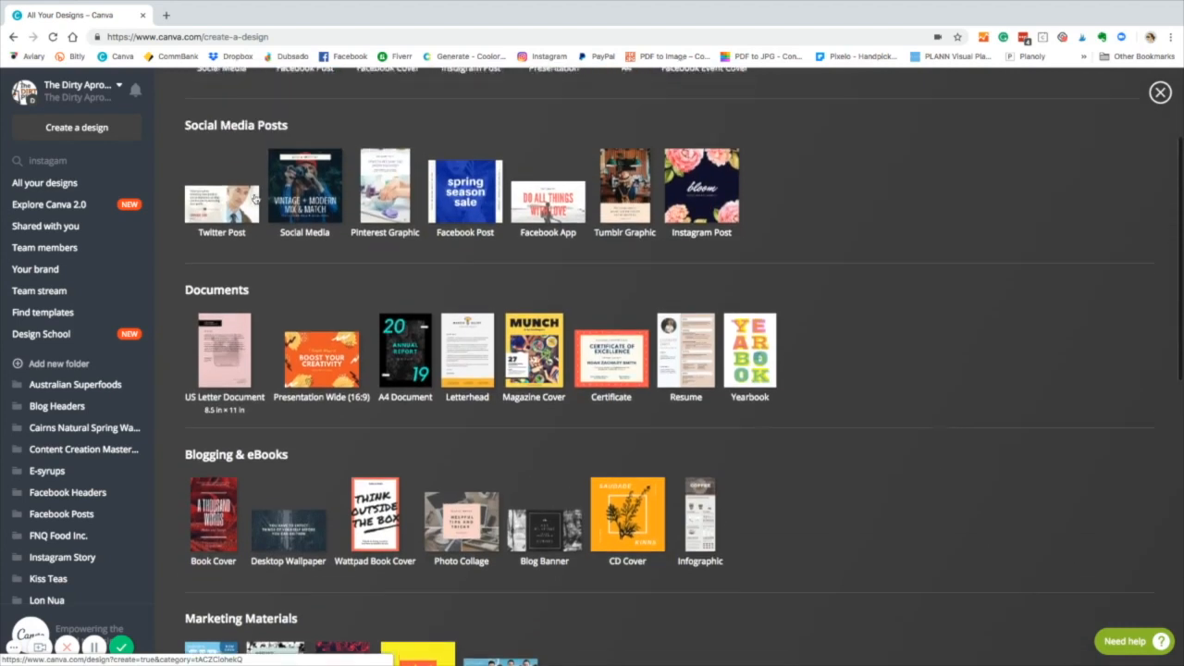
scroll(224, 427, "up", 2)
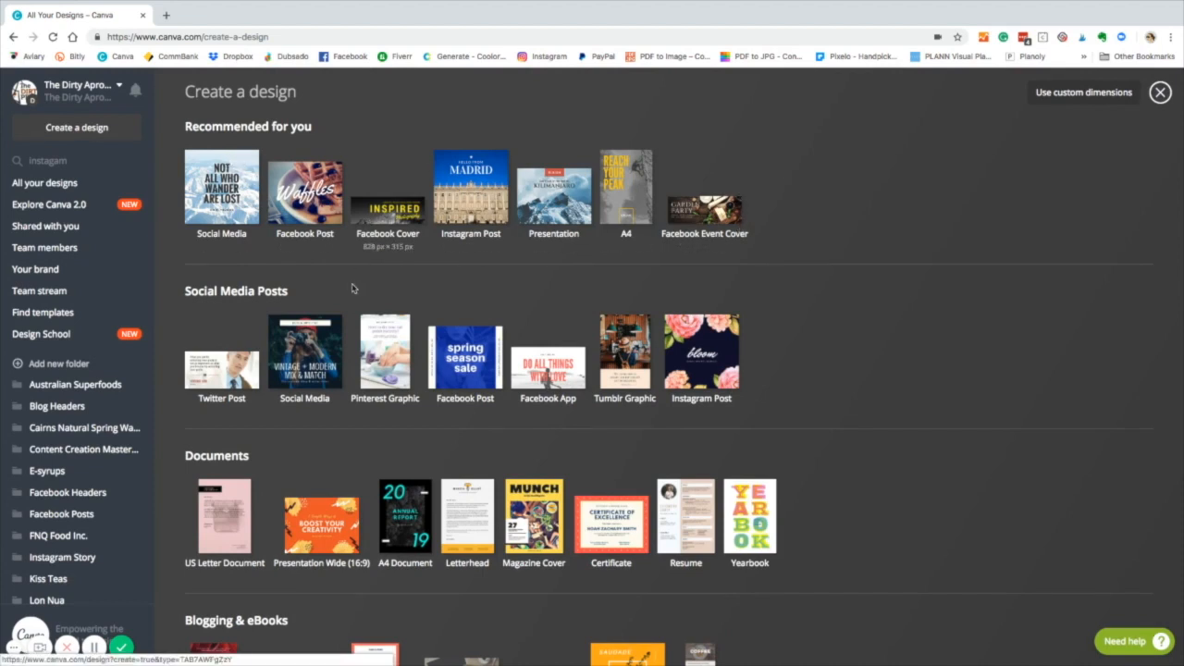
scroll(352, 289, "down", 5)
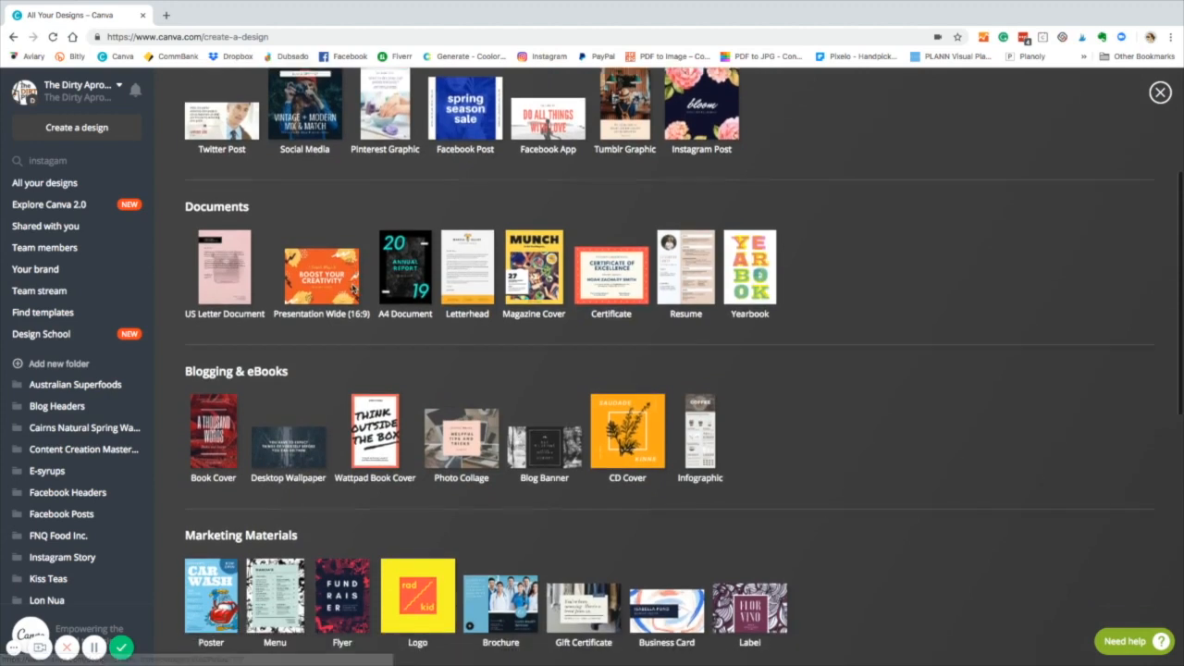
scroll(352, 287, "down", 2)
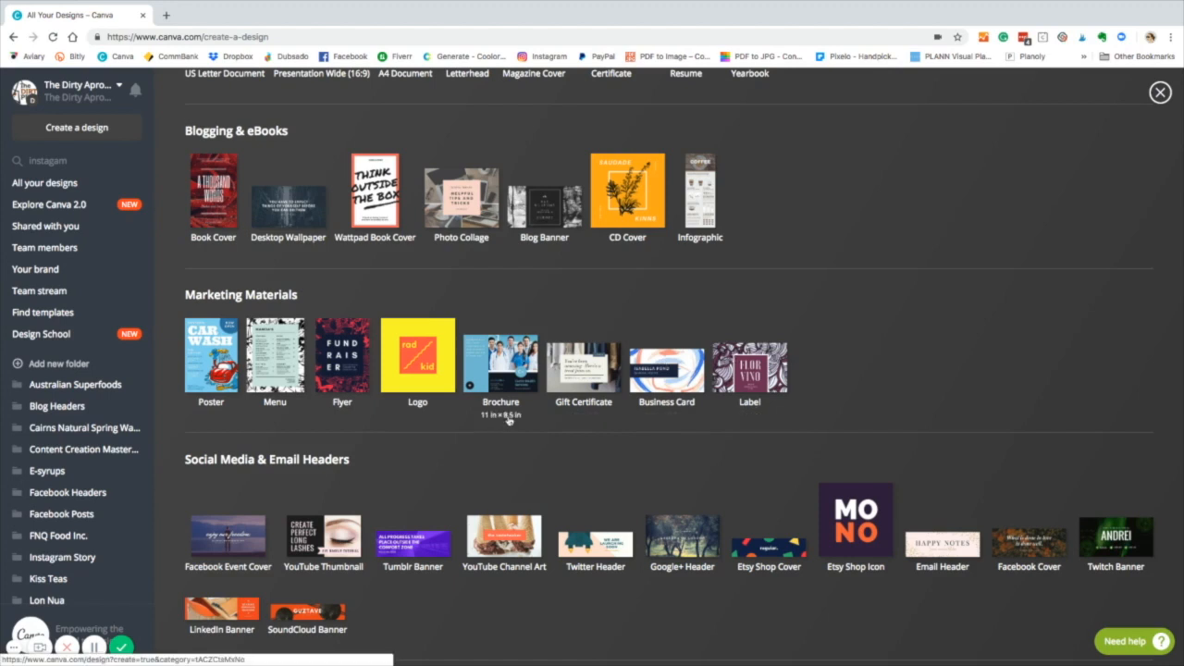
scroll(508, 421, "down", 1)
scroll(507, 420, "down", 3)
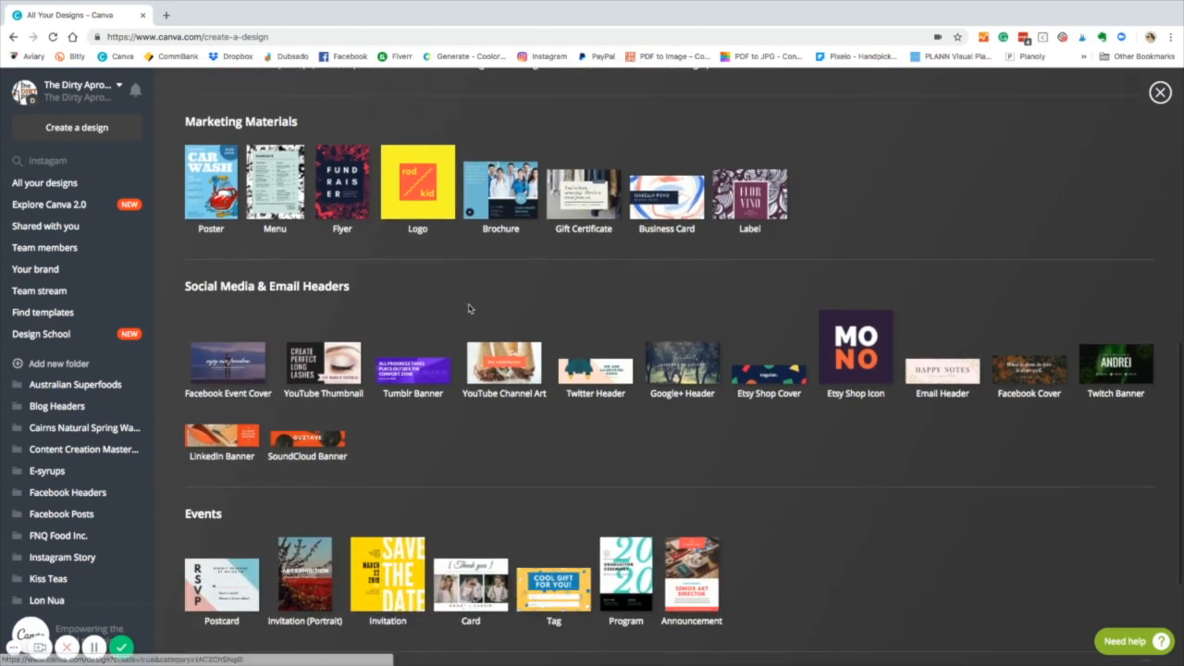
scroll(468, 309, "down", 3)
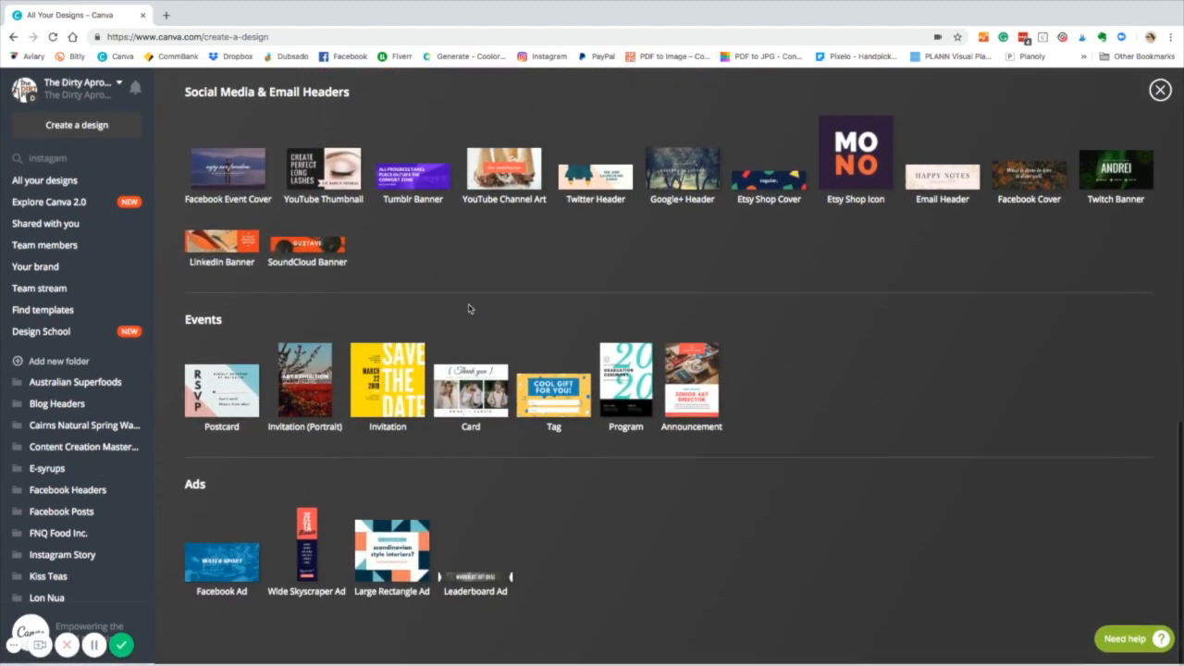
scroll(469, 309, "down", 1)
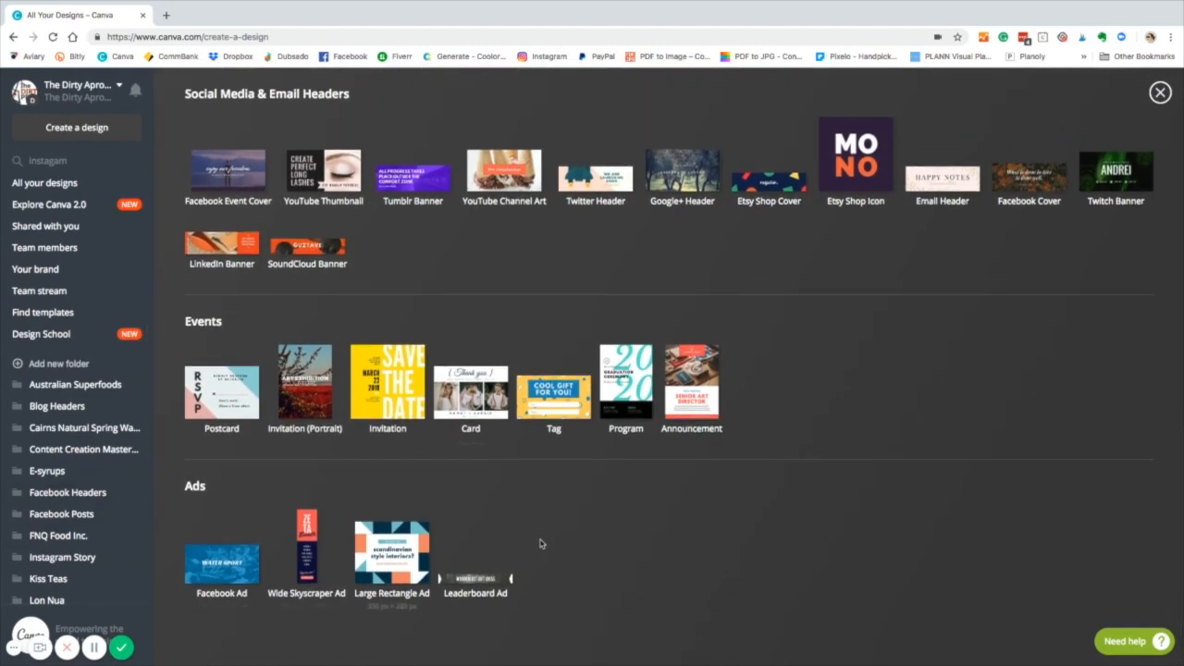
scroll(545, 542, "up", 15)
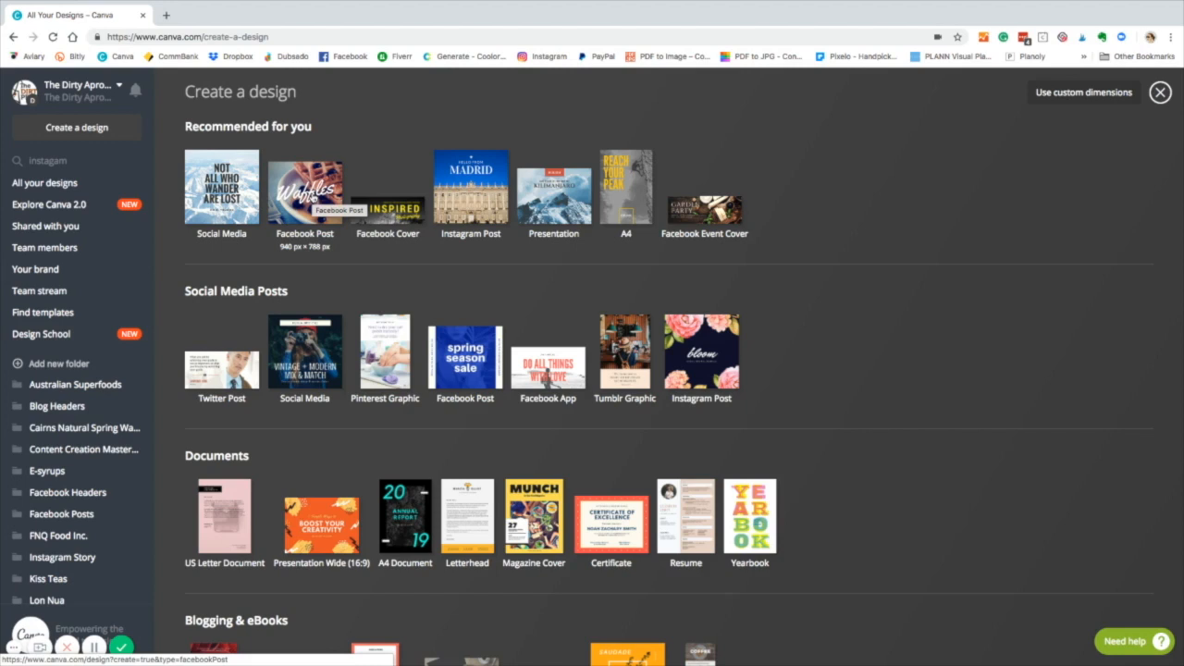
Step: Create a new Social Media design and apply the "Ice Cream Recipes" layout to it
left_click(242, 207)
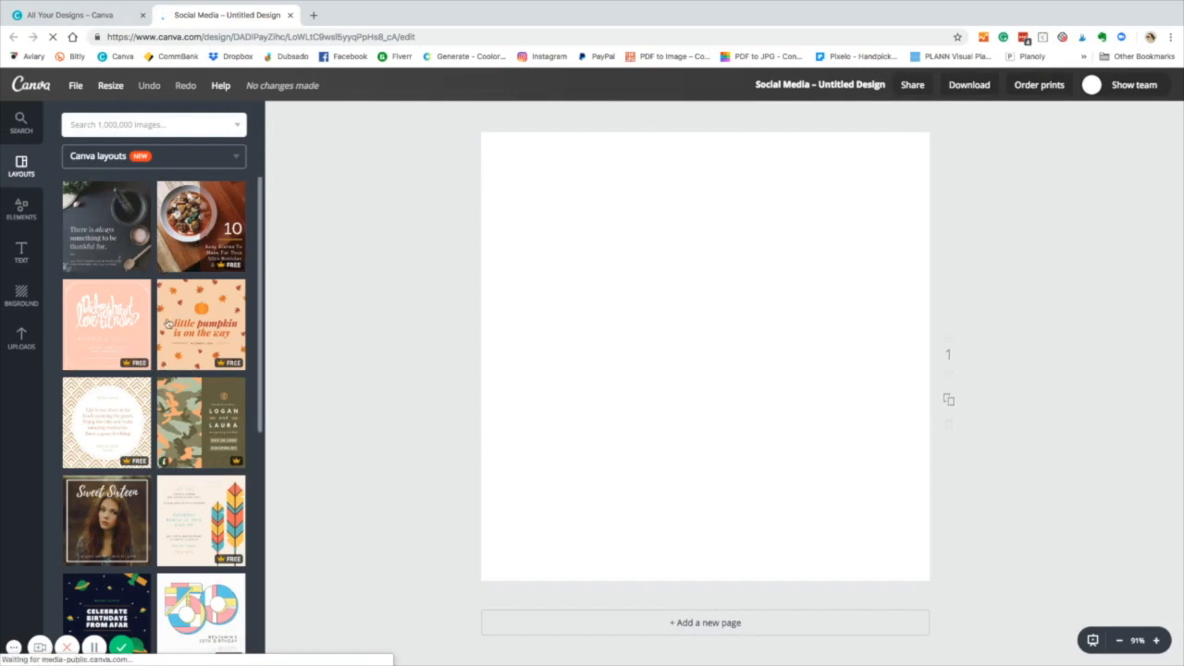
scroll(173, 350, "down", 5)
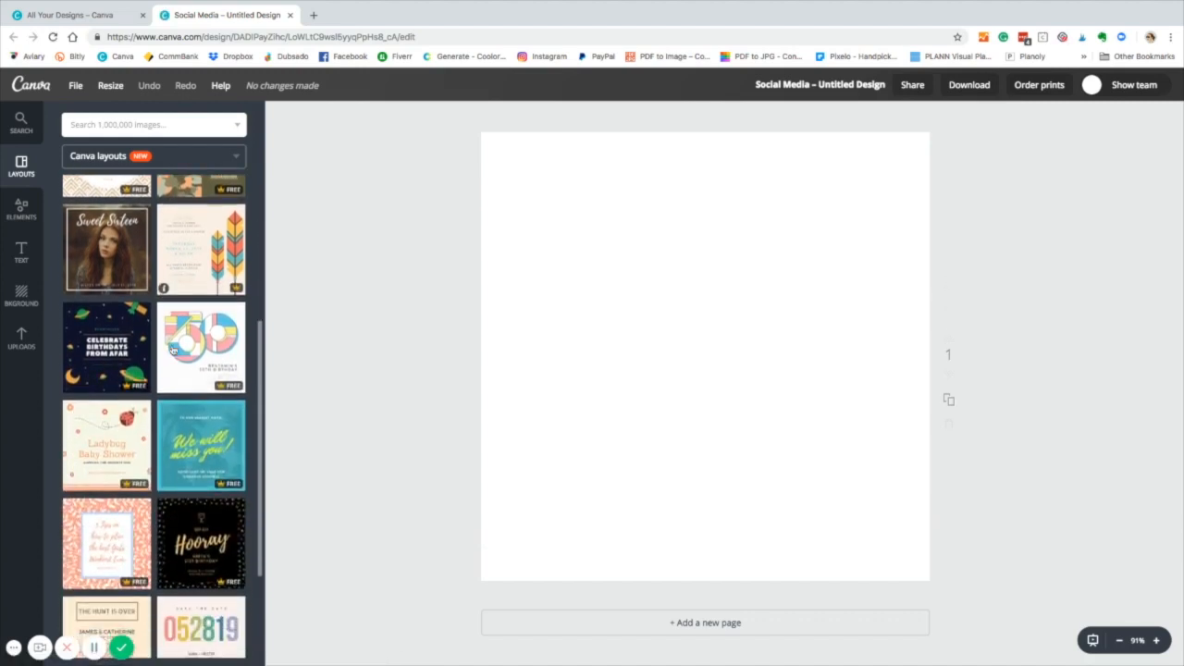
scroll(176, 350, "down", 4)
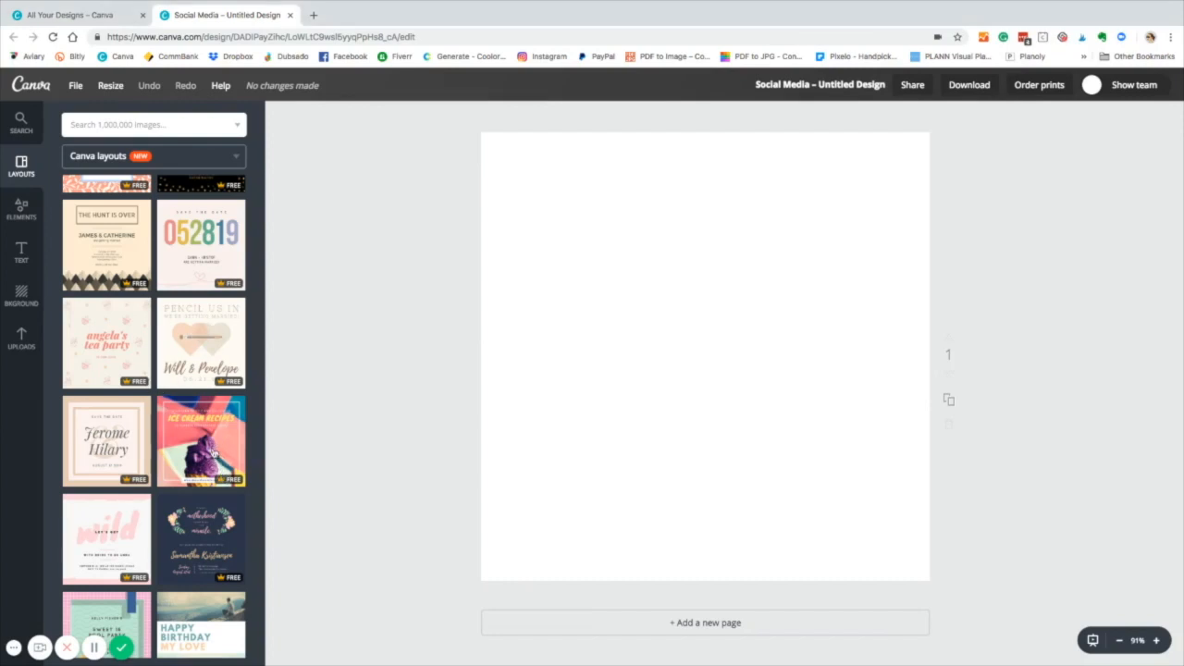
left_click(213, 451)
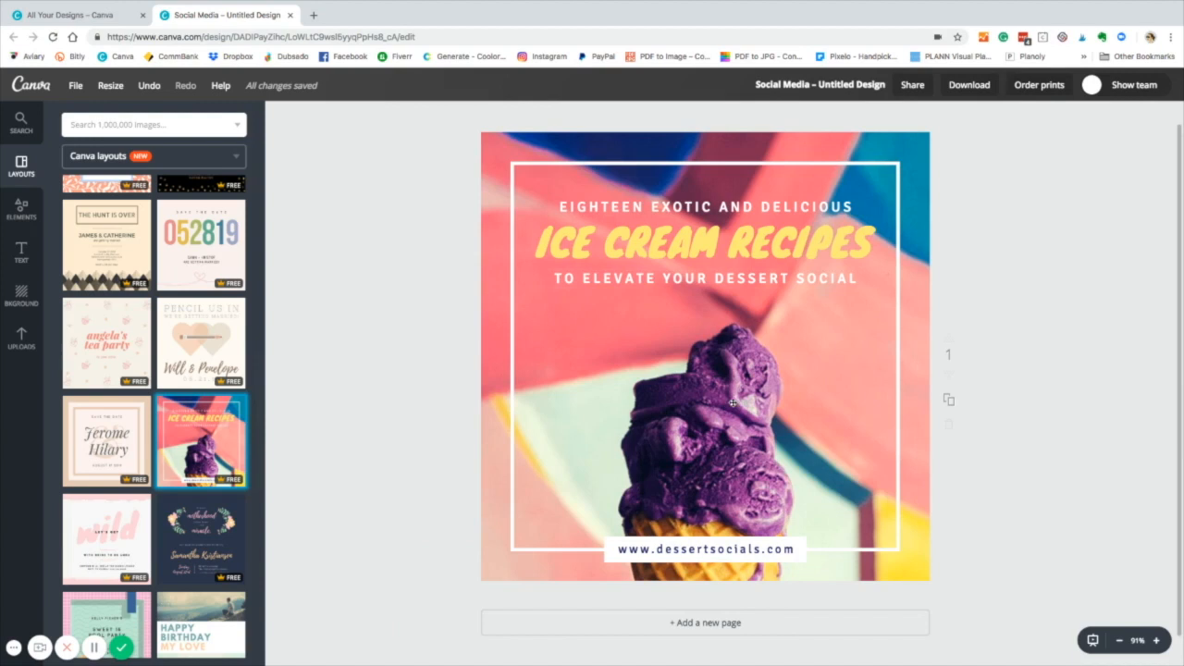
Step: Shift the white frame toward the design's right edge and delete the ice cream background photo
left_click_drag(741, 390, 837, 371)
left_click(530, 371)
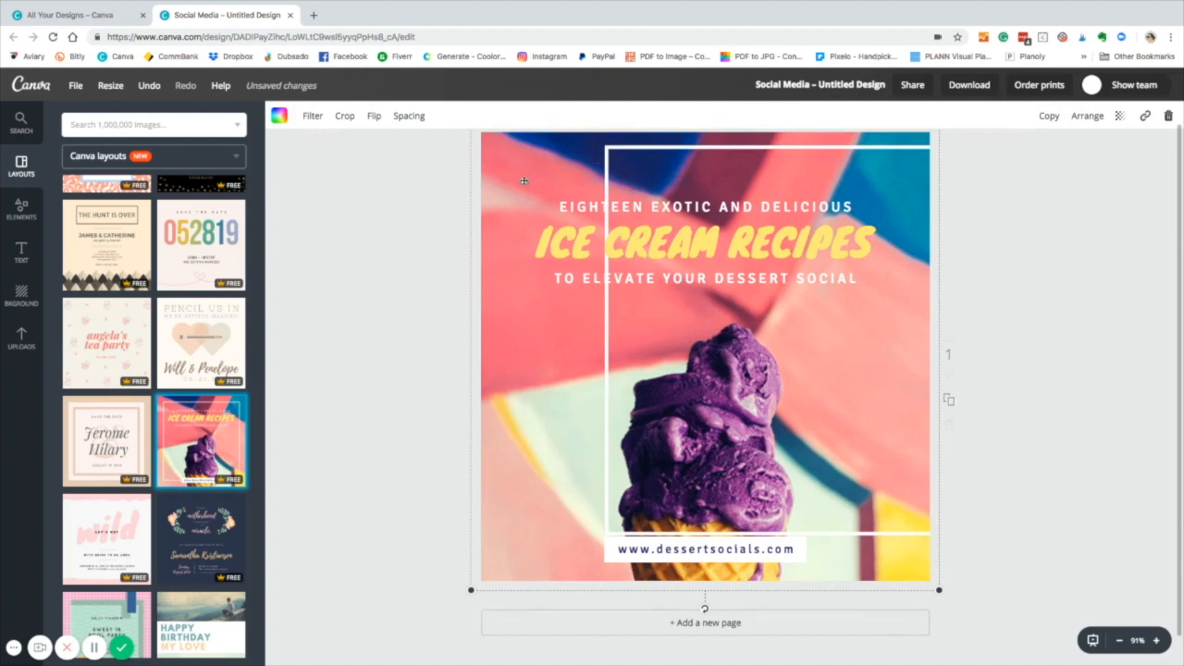
key("Delete")
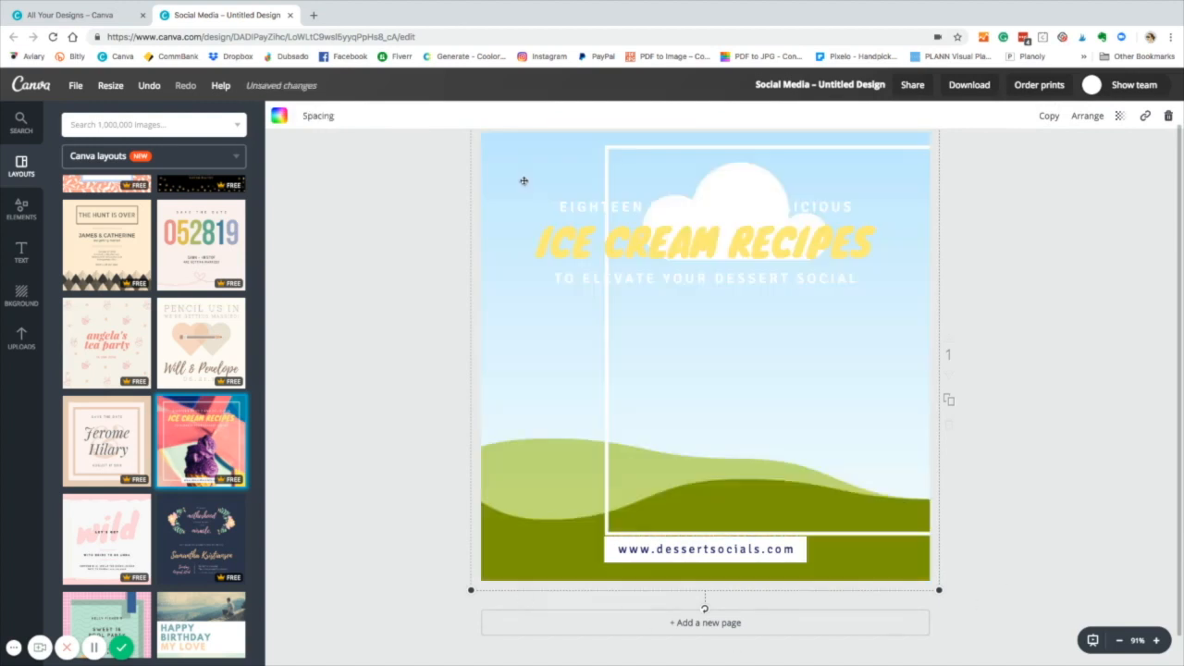
Step: Search the image library for "cookies" and browse the results
left_click(192, 126)
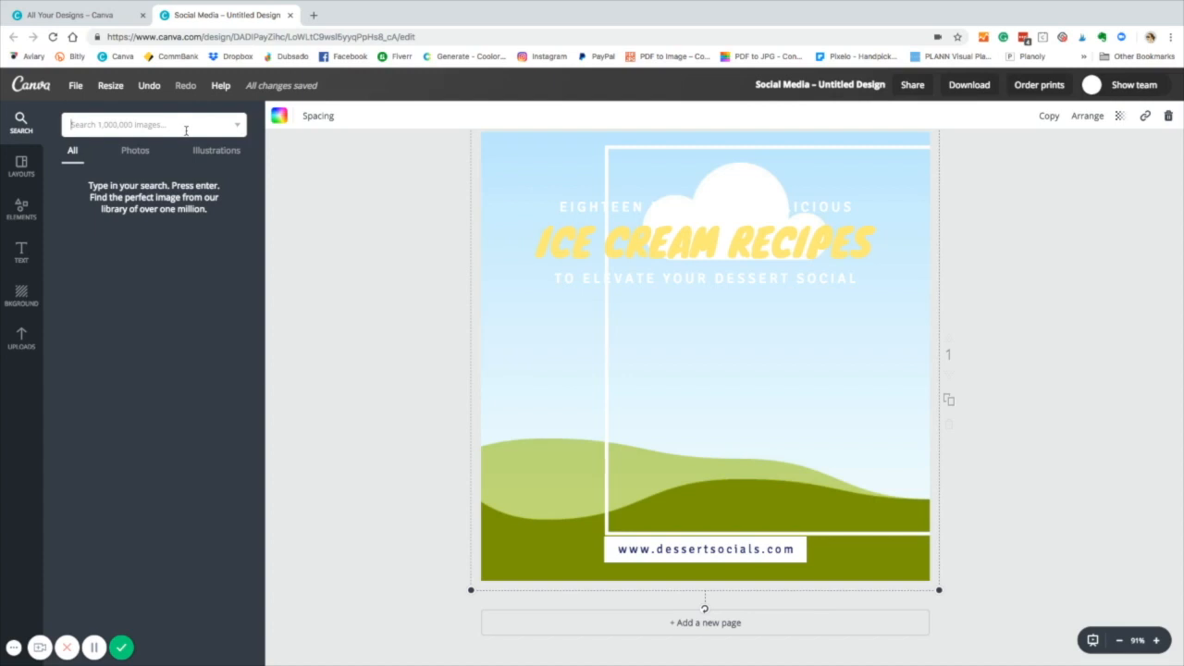
type("co")
key("Return")
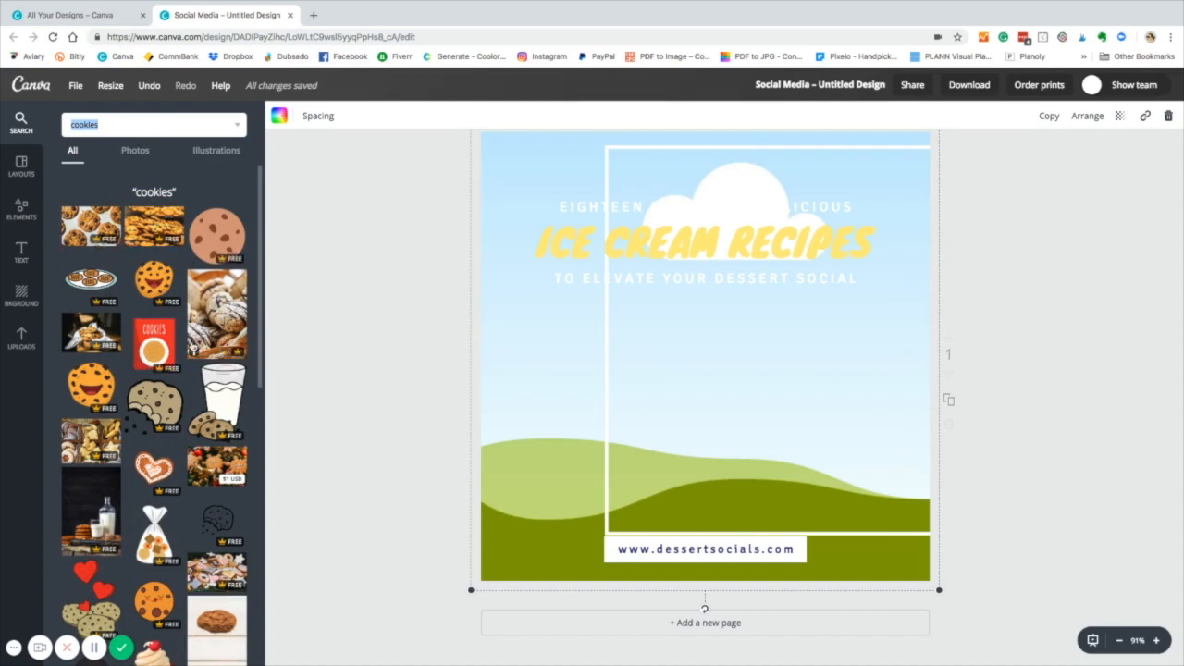
scroll(190, 350, "down", 5)
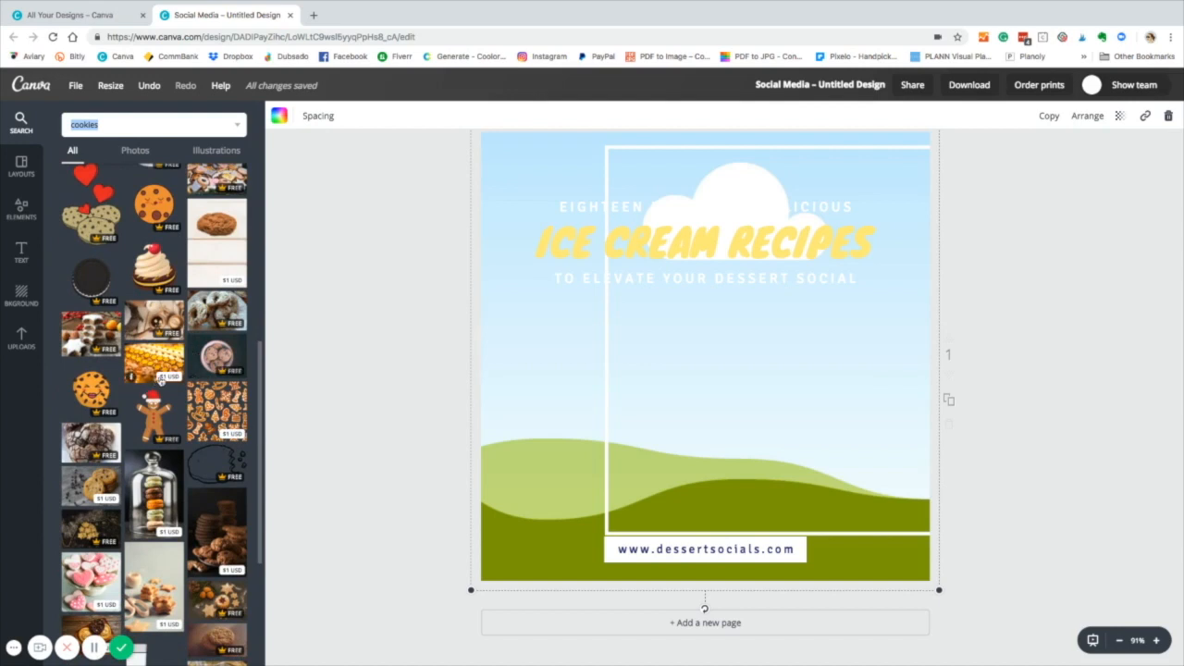
scroll(160, 379, "up", 6)
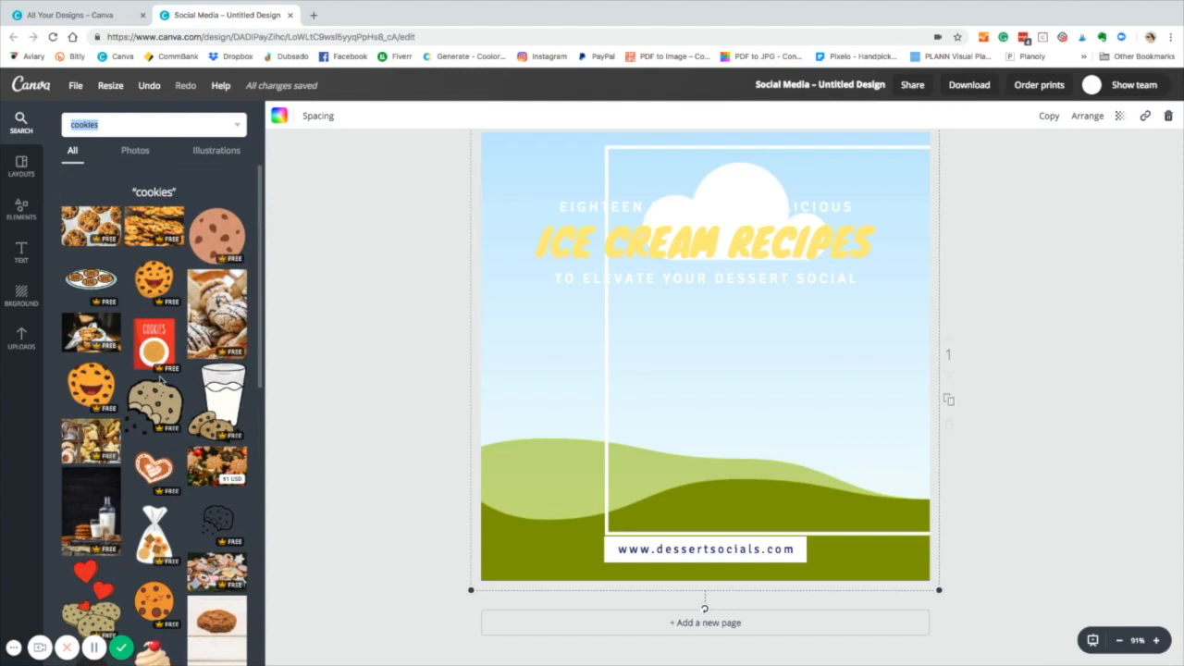
Step: Restrict the cookie image results to photos that are free only
left_click(237, 125)
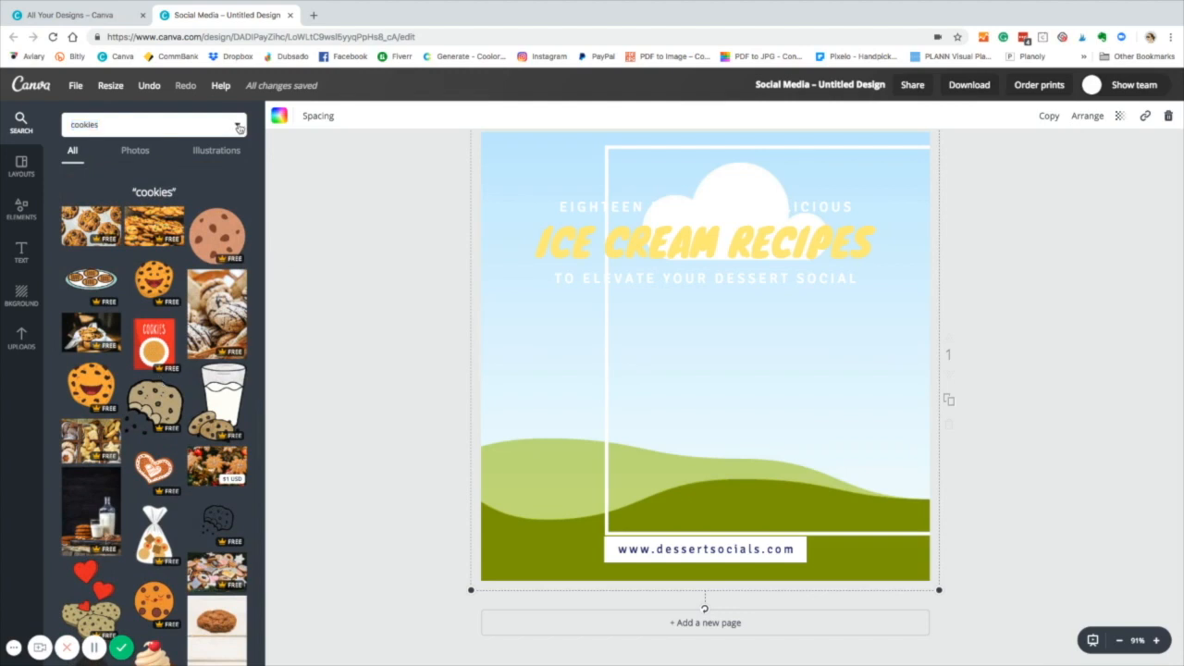
left_click(88, 181)
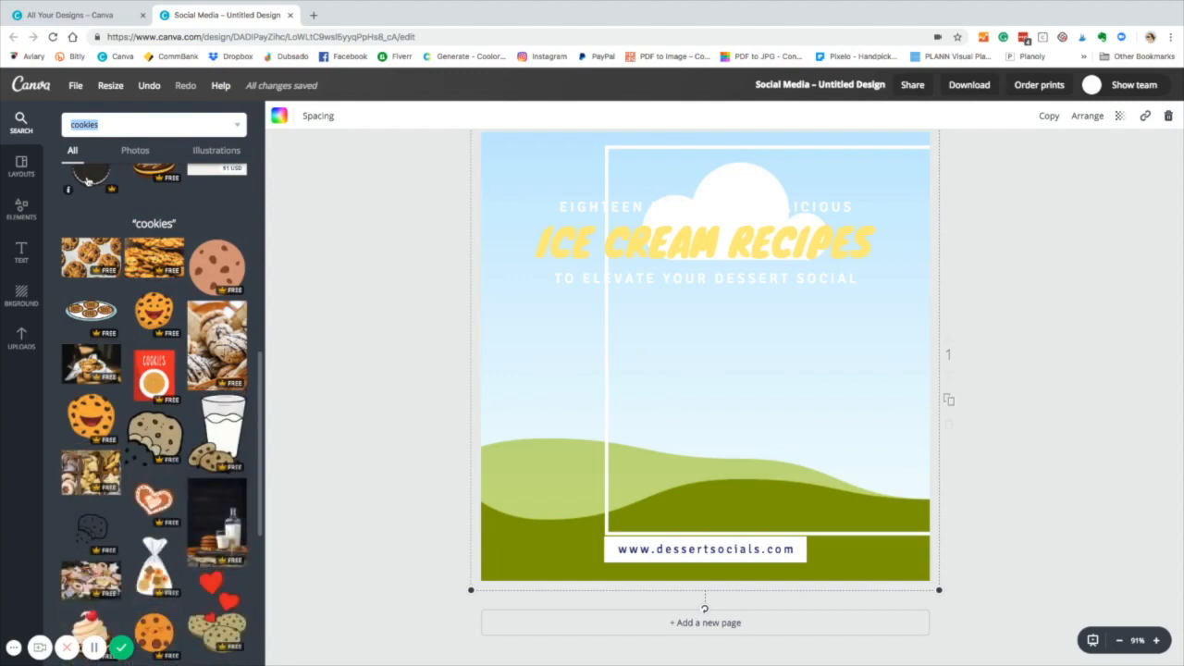
left_click(144, 154)
left_click(237, 124)
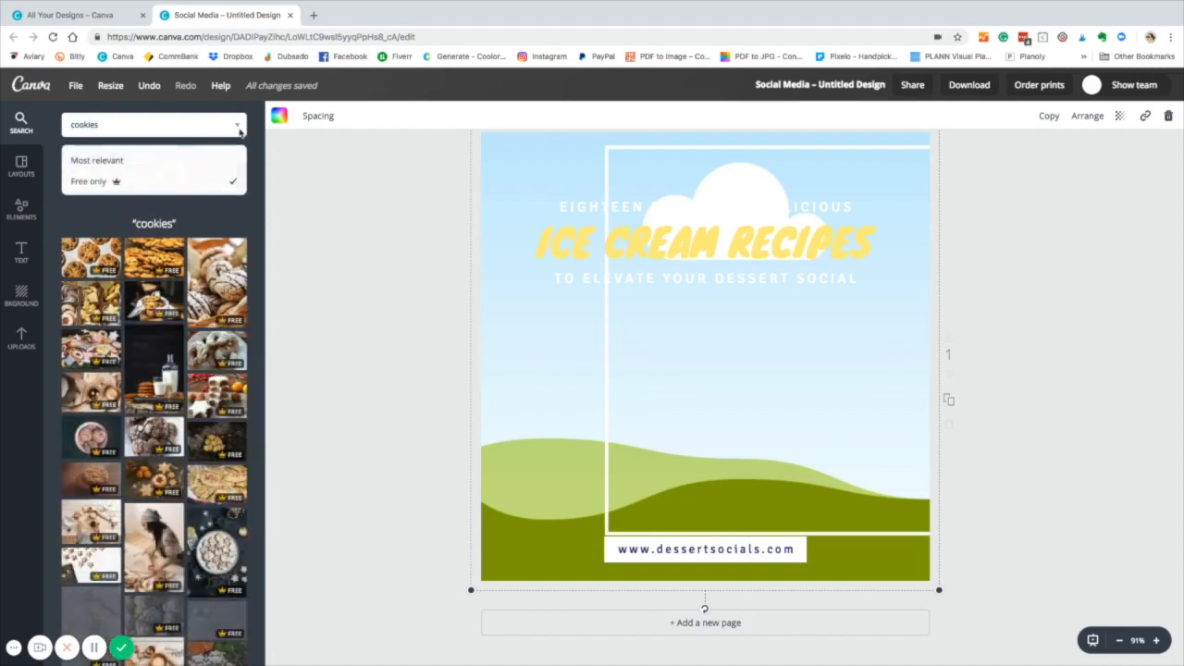
left_click(130, 182)
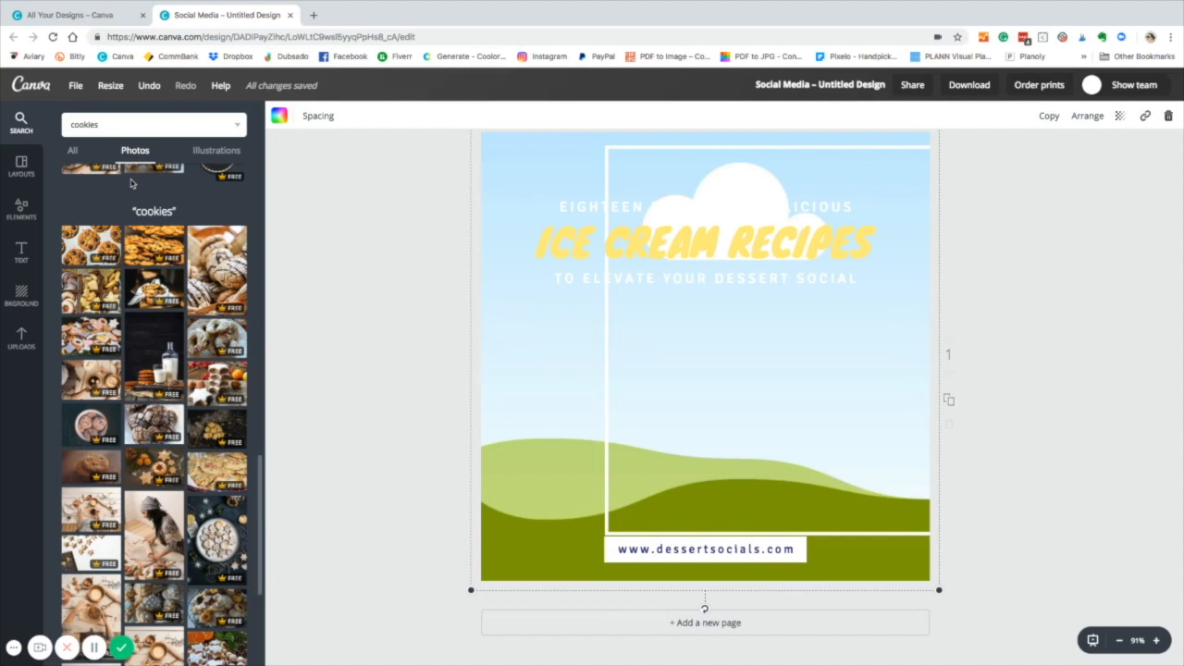
Step: Fill the design background with the photo of chocolate-striped cookies in a basket and center the white frame horizontally
left_click(217, 273)
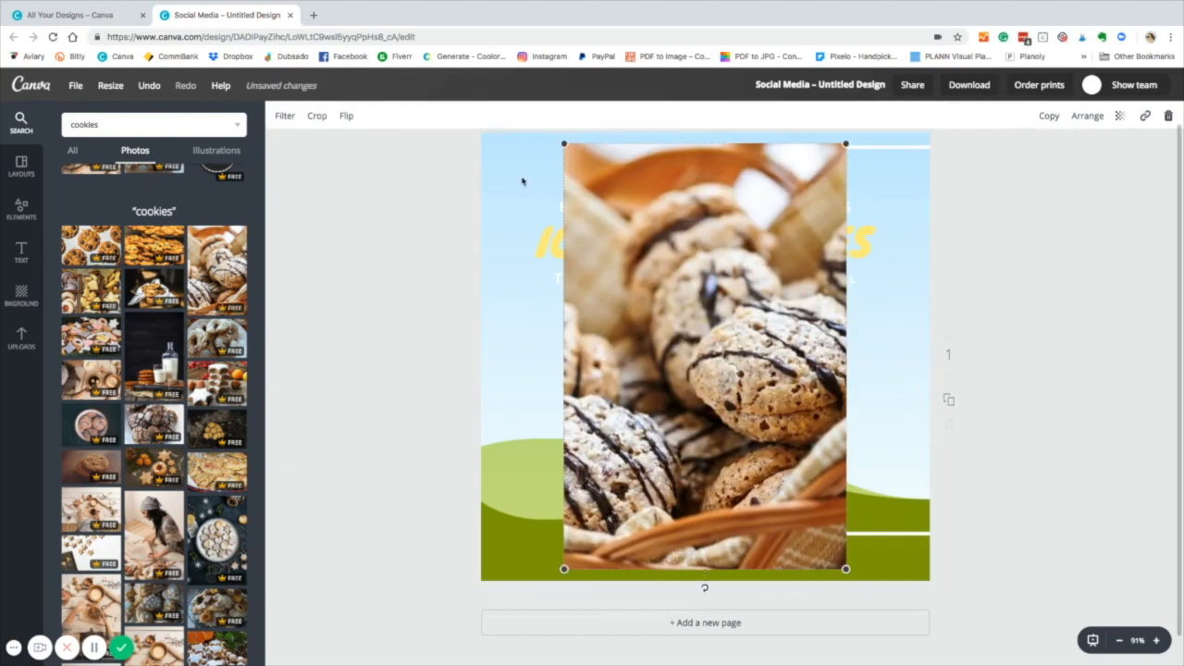
left_click_drag(753, 357, 654, 363)
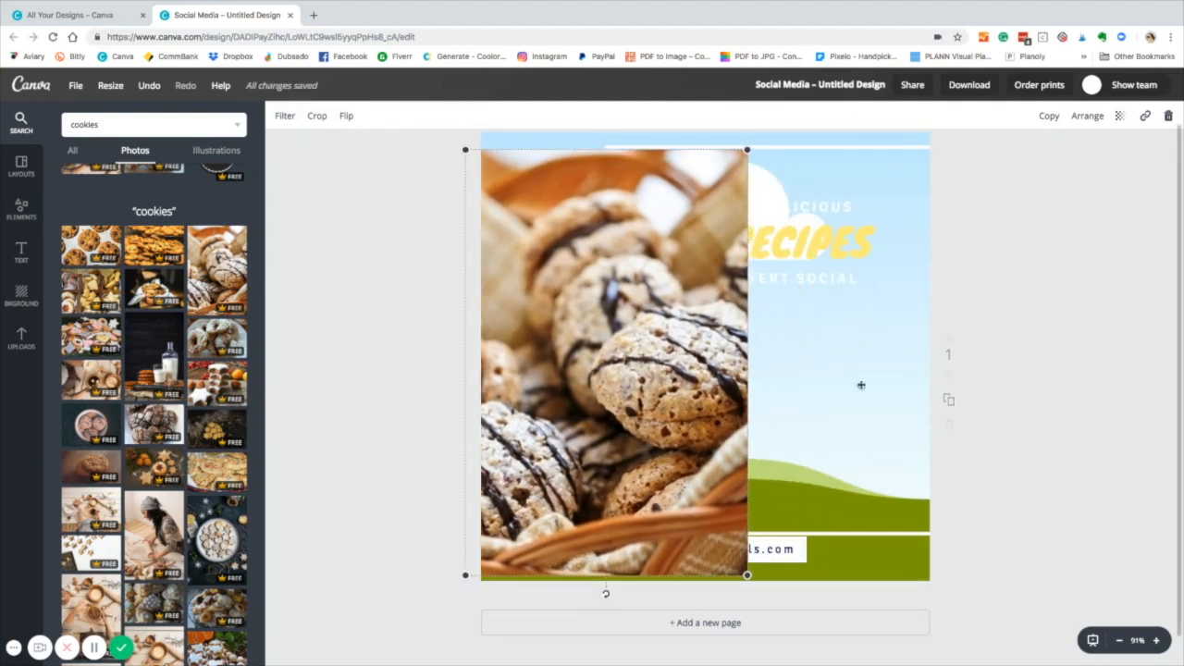
left_click_drag(658, 468, 598, 428)
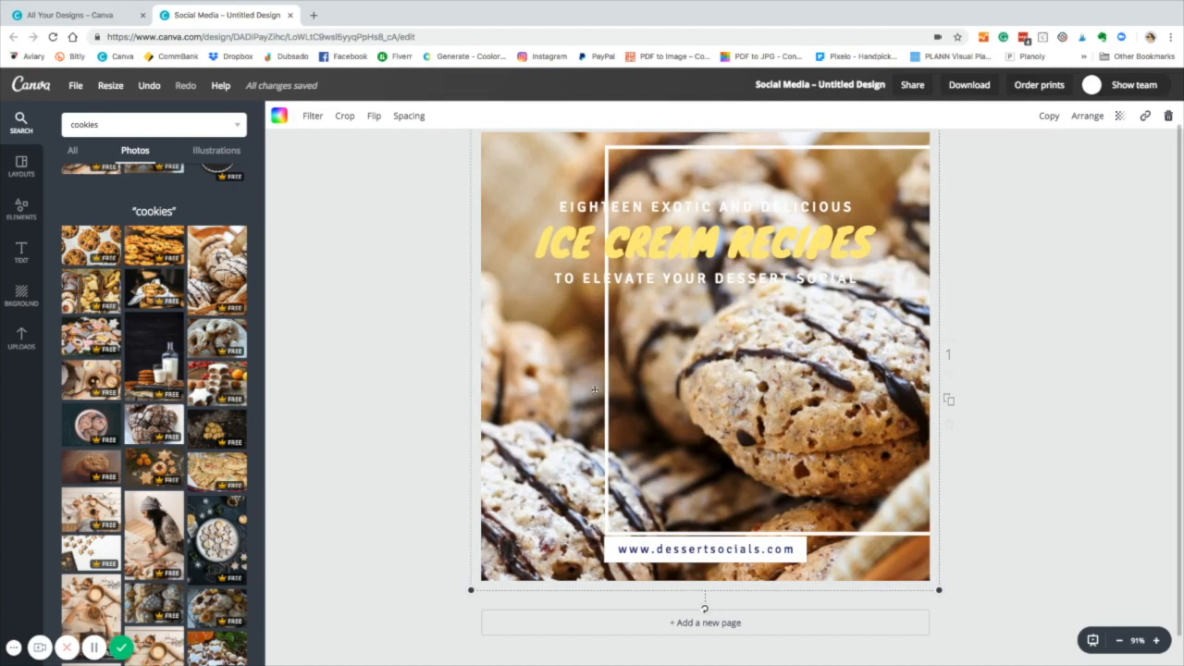
left_click_drag(755, 146, 666, 146)
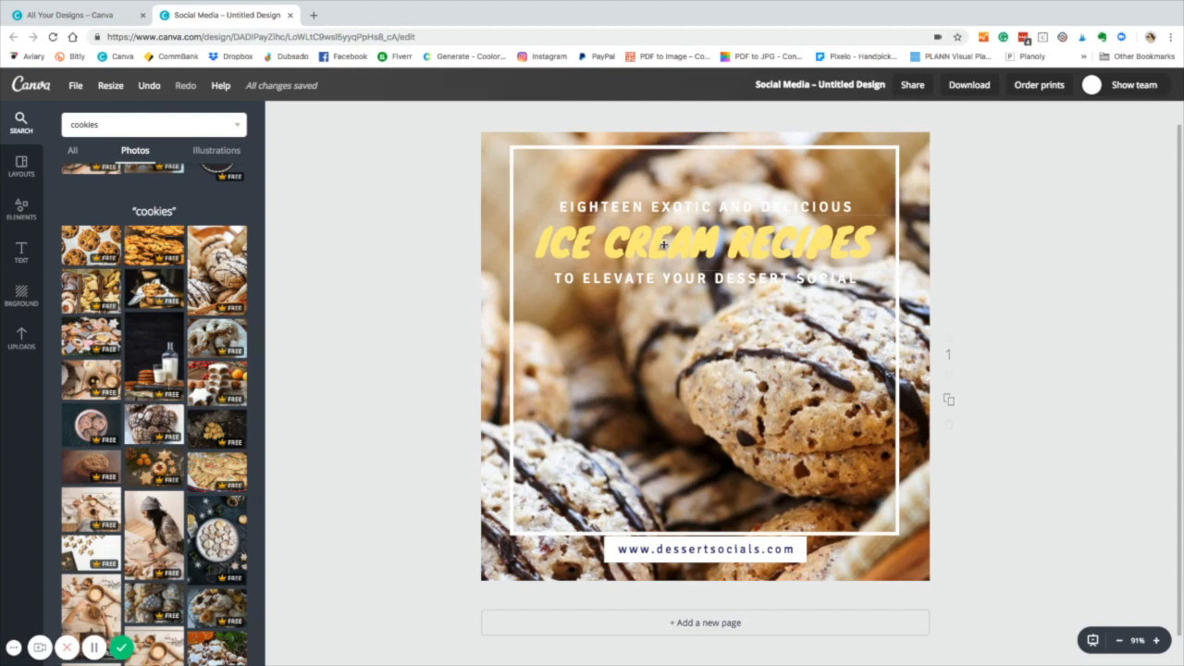
Step: Replace the yellow heading with "COOKIE RECIPES" and color it brick red from The Dirty Apron & Co. palette
double_click(664, 245)
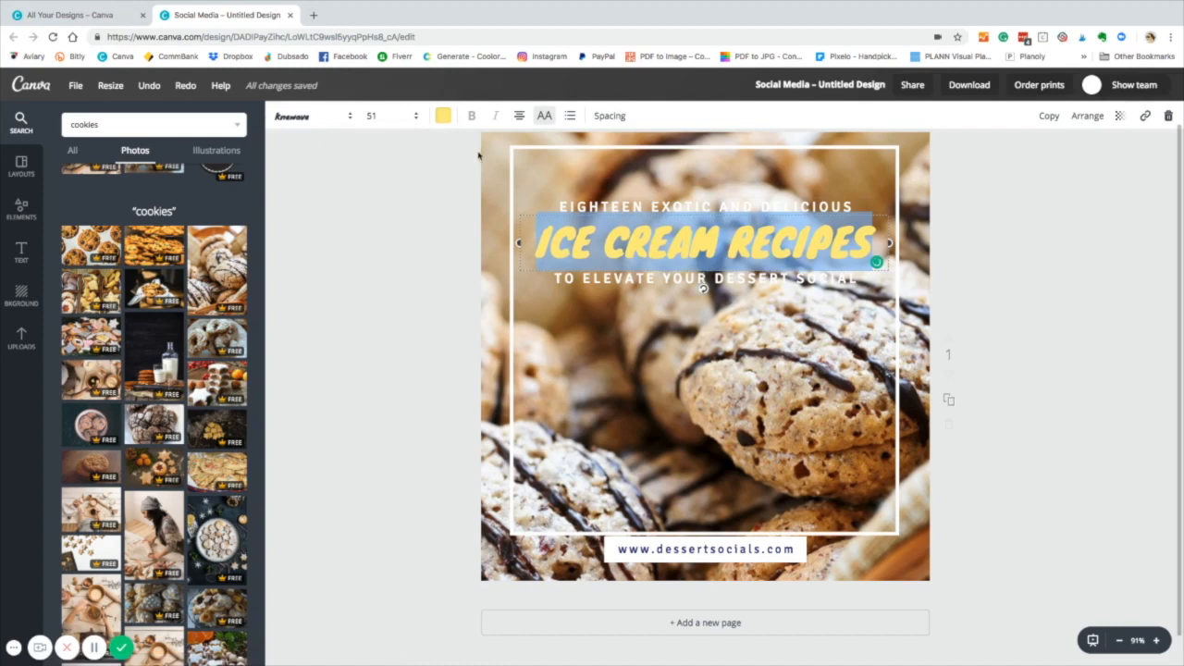
type("COOKIE RECIPES")
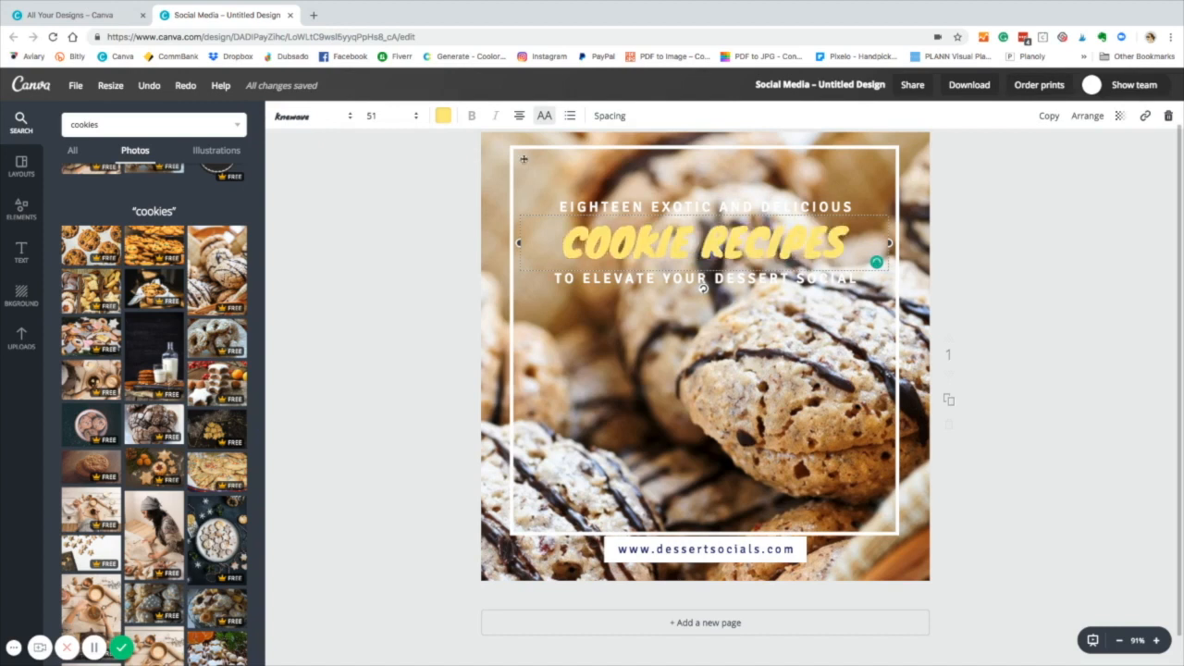
key("ctrl+a")
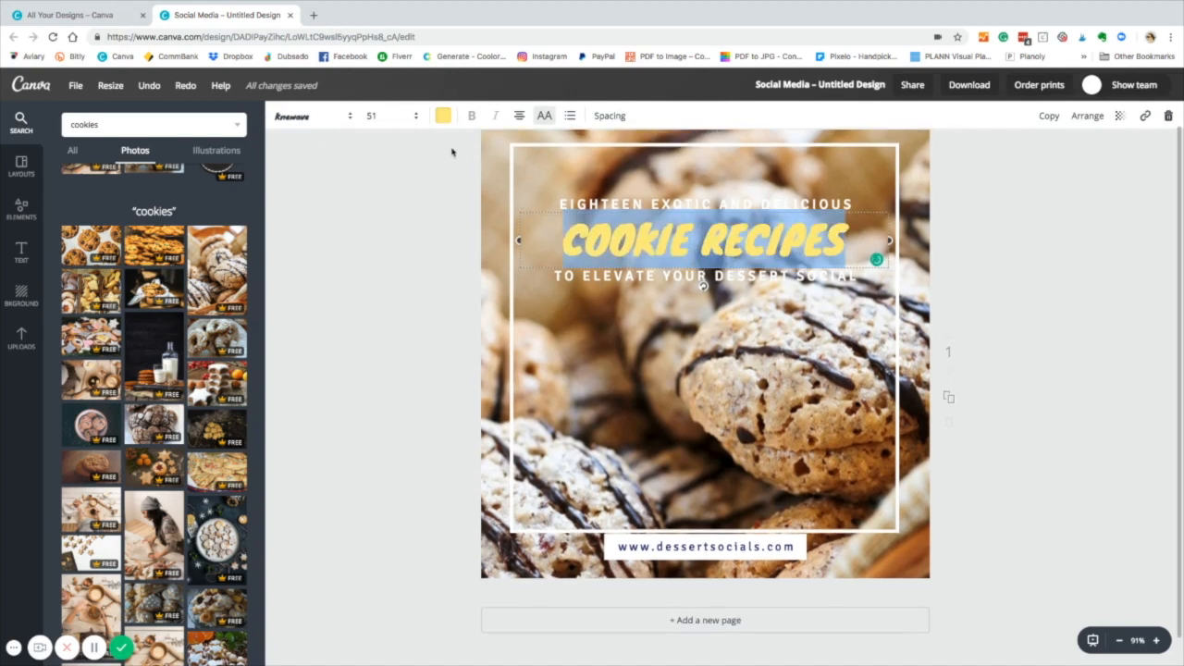
left_click(444, 118)
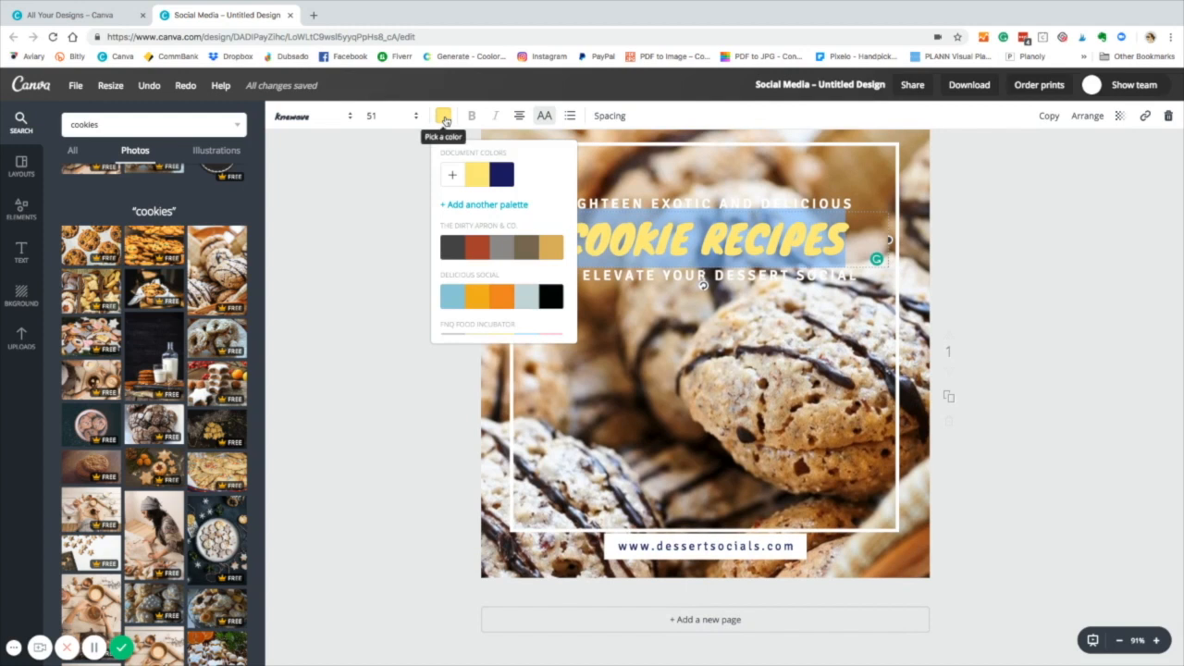
left_click(479, 247)
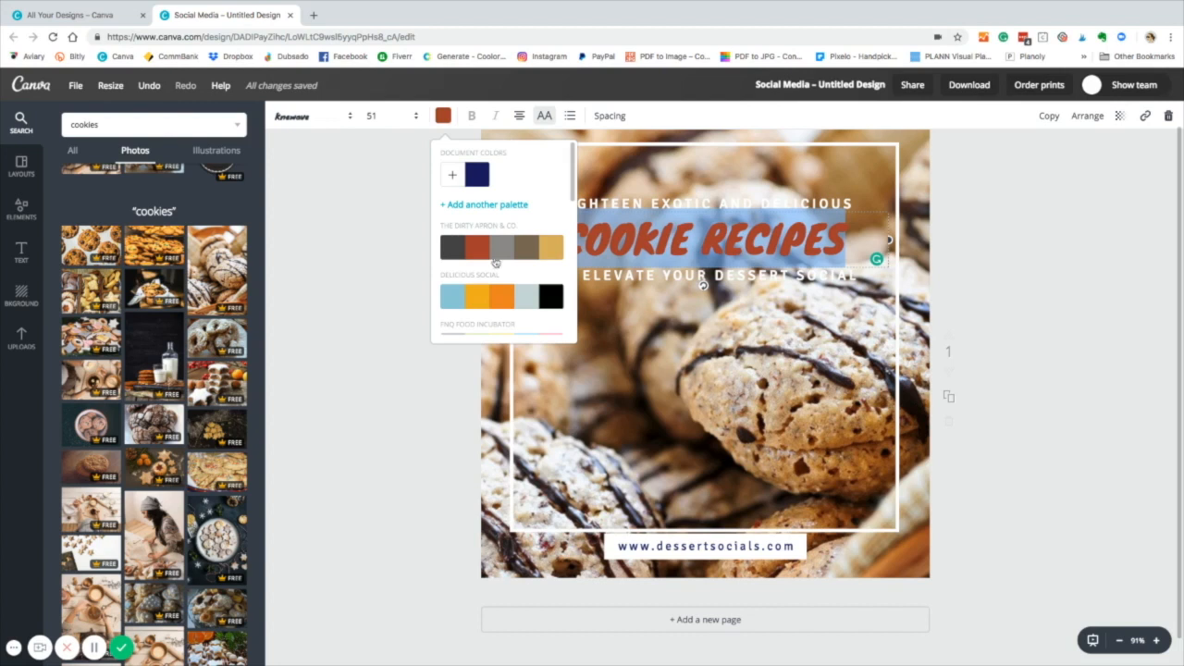
Step: Set the "COOKIE RECIPES" heading in the uploaded font Bebas Neue
left_click(305, 117)
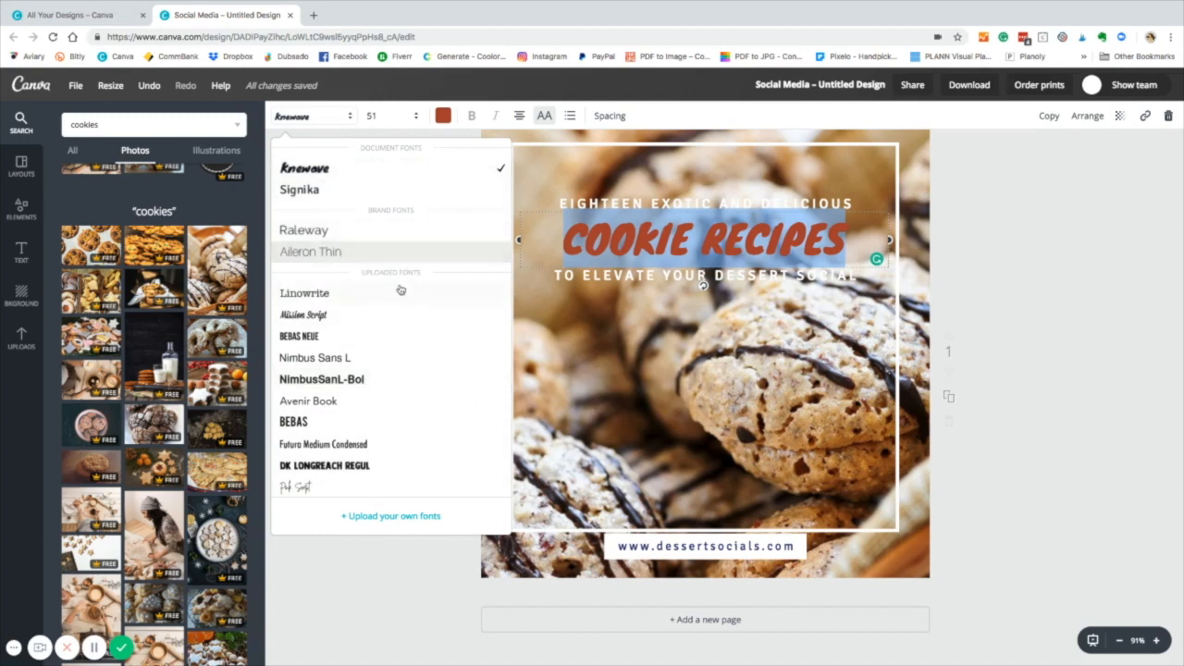
scroll(402, 283, "down", 8)
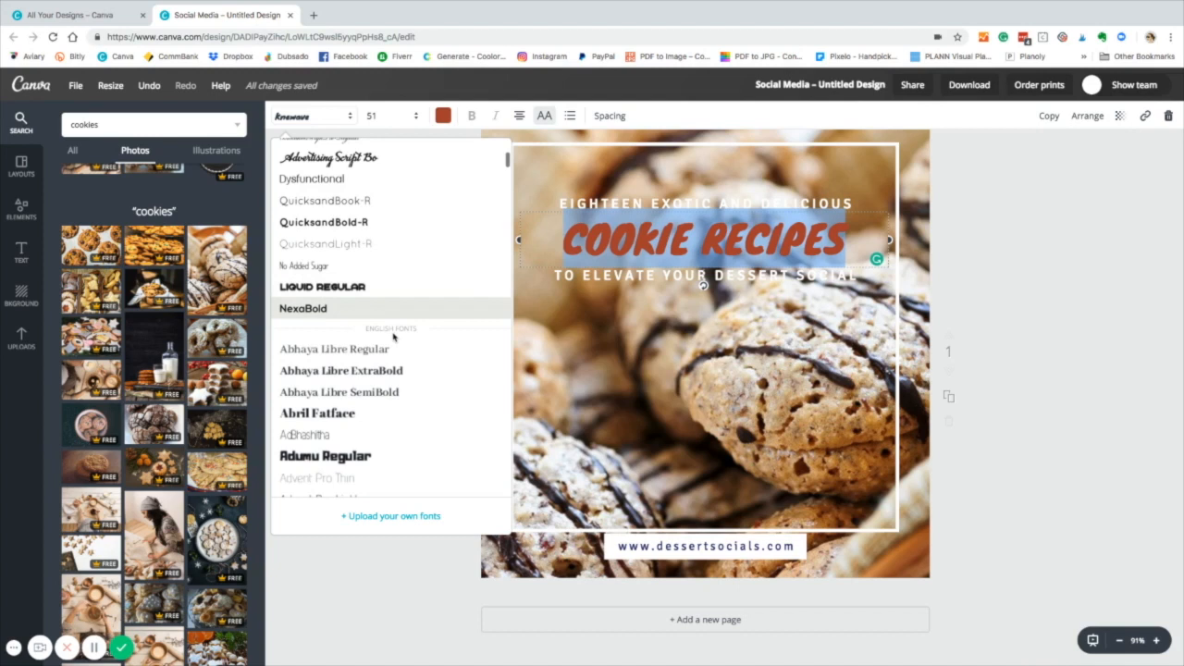
scroll(421, 370, "down", 8)
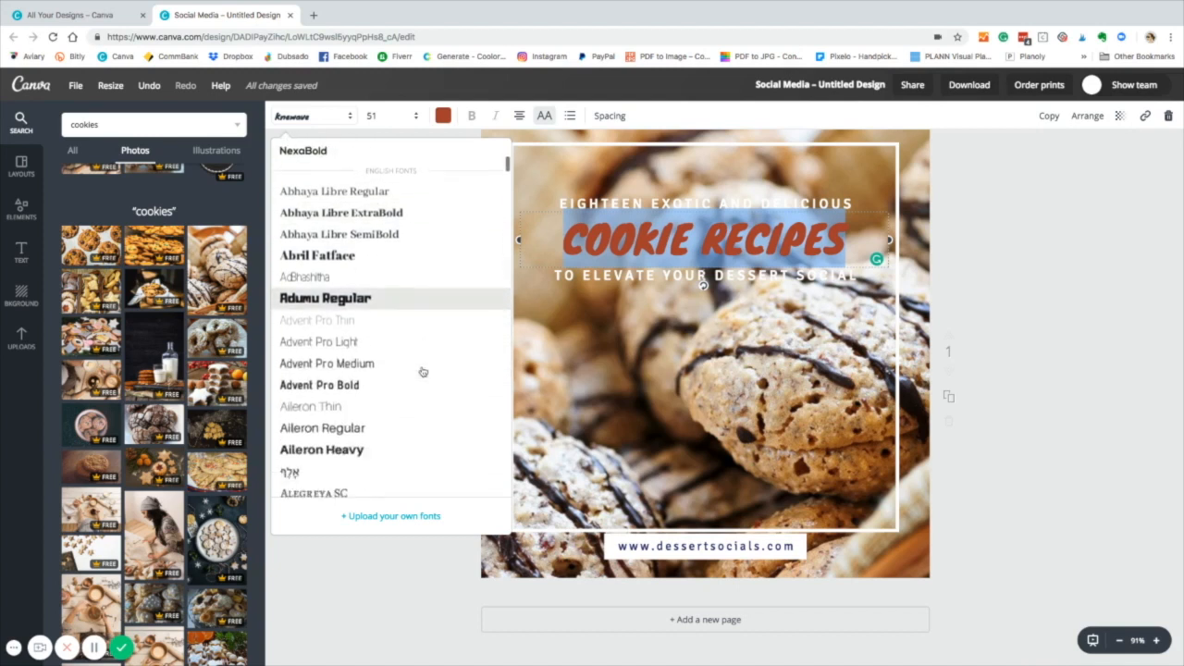
scroll(422, 371, "down", 5)
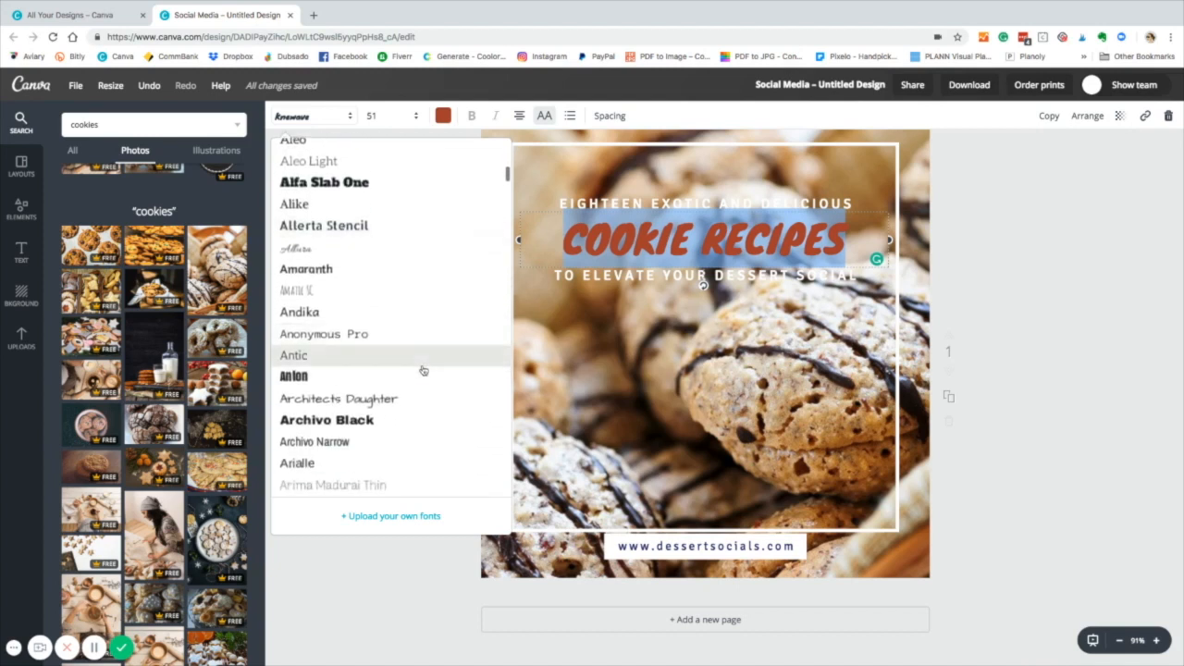
scroll(422, 370, "up", 12)
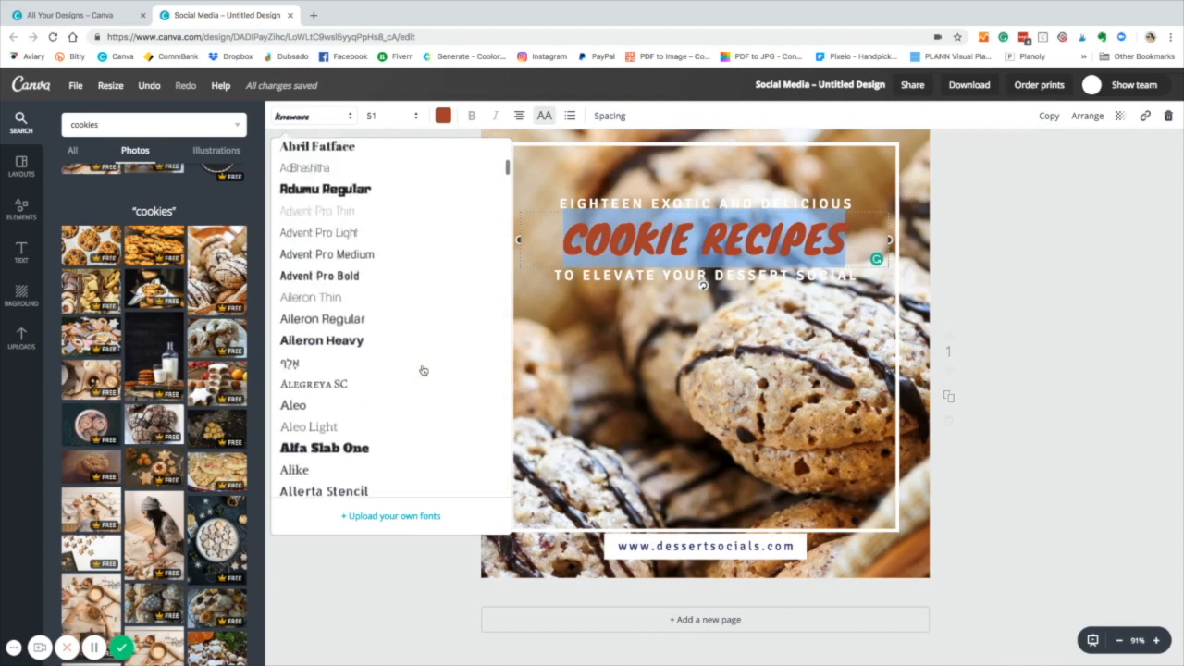
scroll(422, 370, "up", 6)
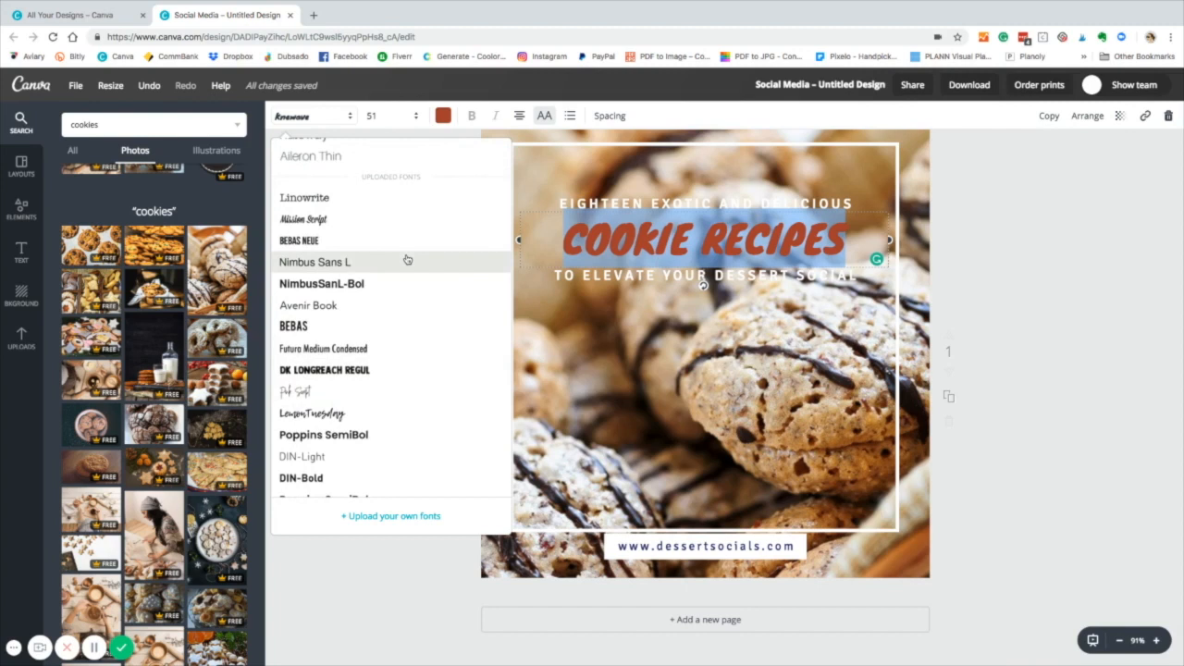
left_click(331, 242)
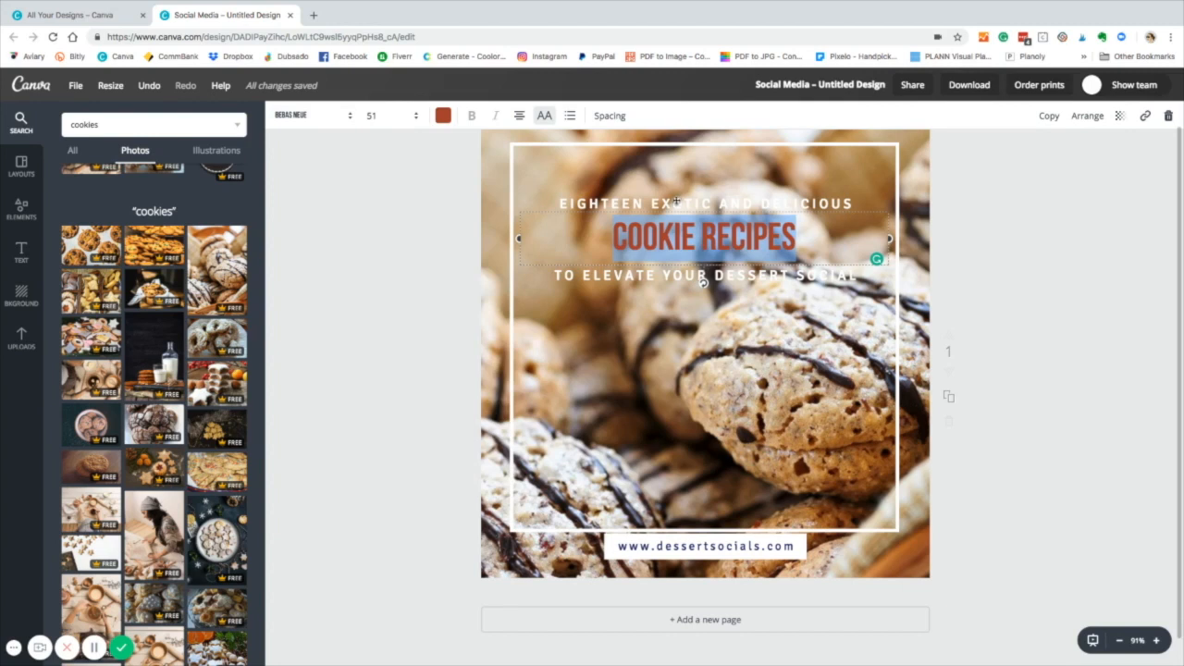
key("Escape")
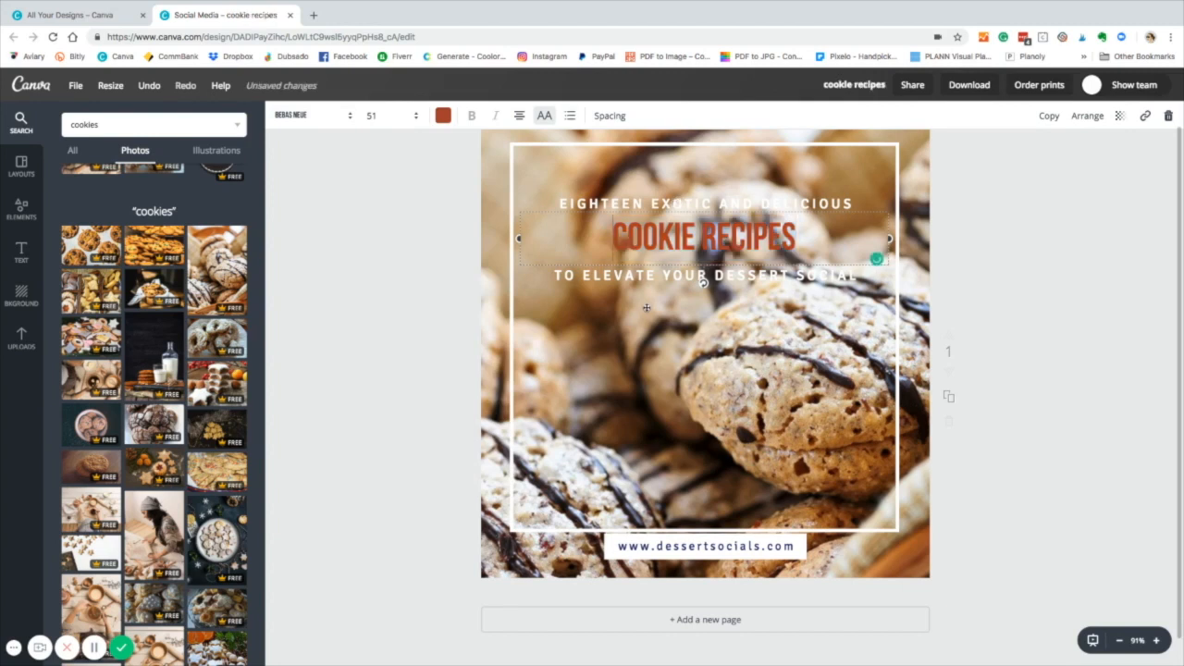
Step: Change the font of the line "EIGHTEEN EXOTIC AND DELICIOUS" to Avenir Book
left_click(640, 204)
left_click(639, 204)
left_click(639, 203)
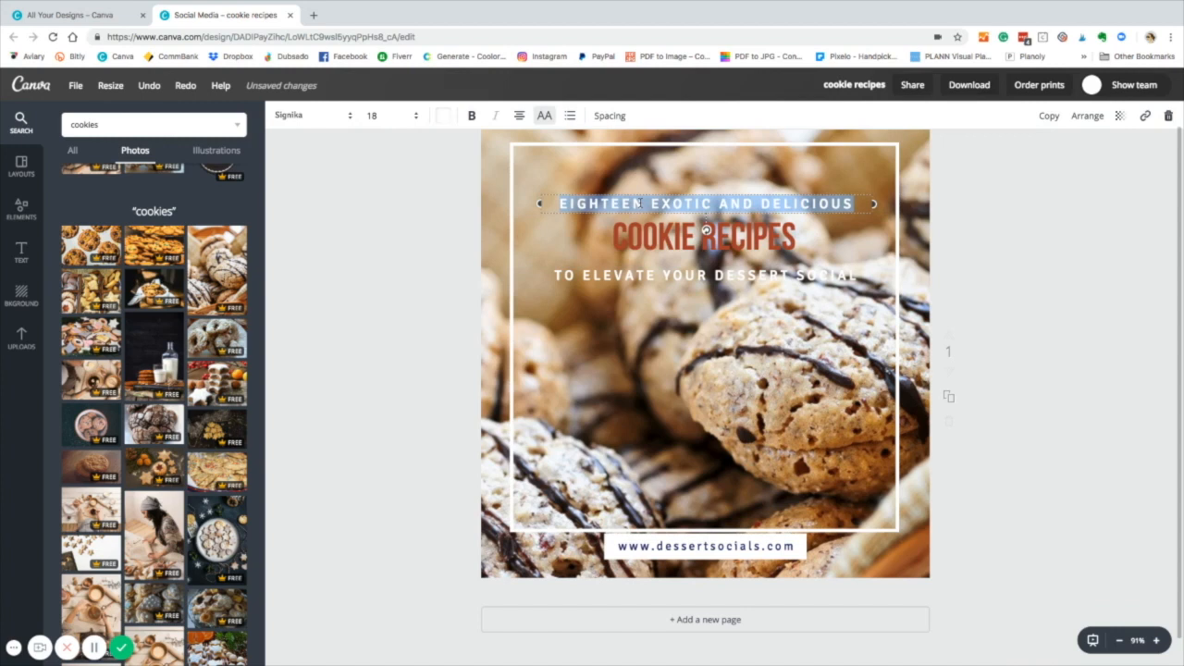
left_click(315, 121)
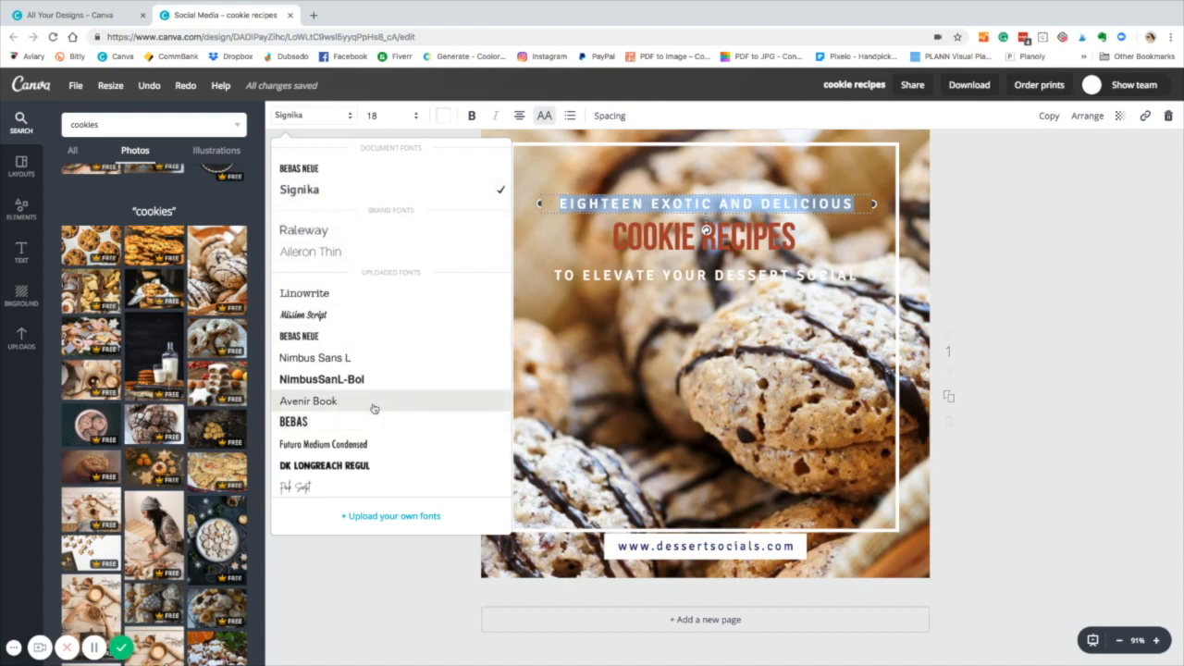
left_click(308, 400)
Step: Change the font of the line "TO ELEVATE YOUR DESSERT SOCIAL" to Avenir Book
left_click(554, 275)
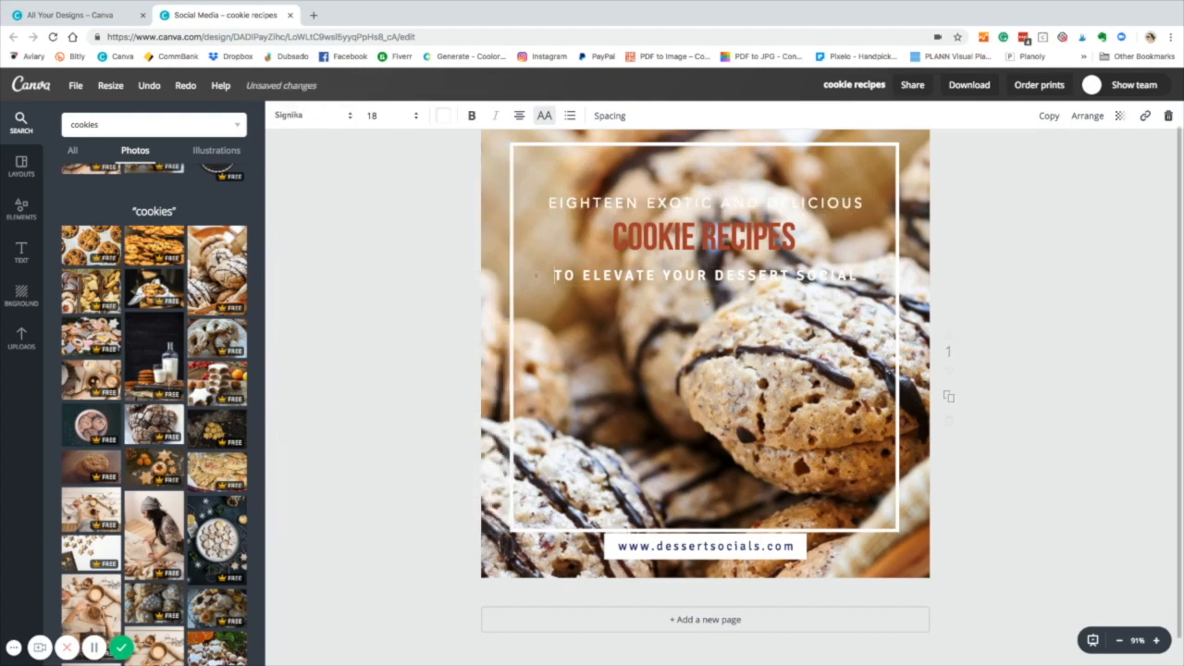
left_click_drag(554, 274, 858, 275)
left_click(306, 118)
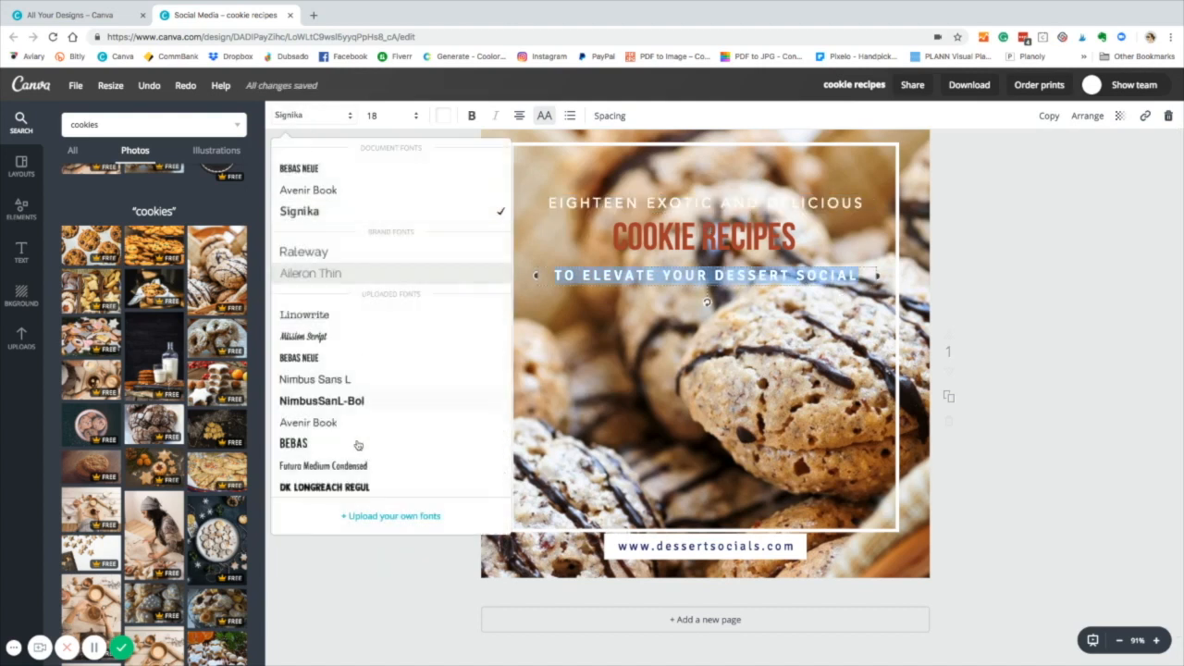
left_click(333, 422)
left_click(650, 333)
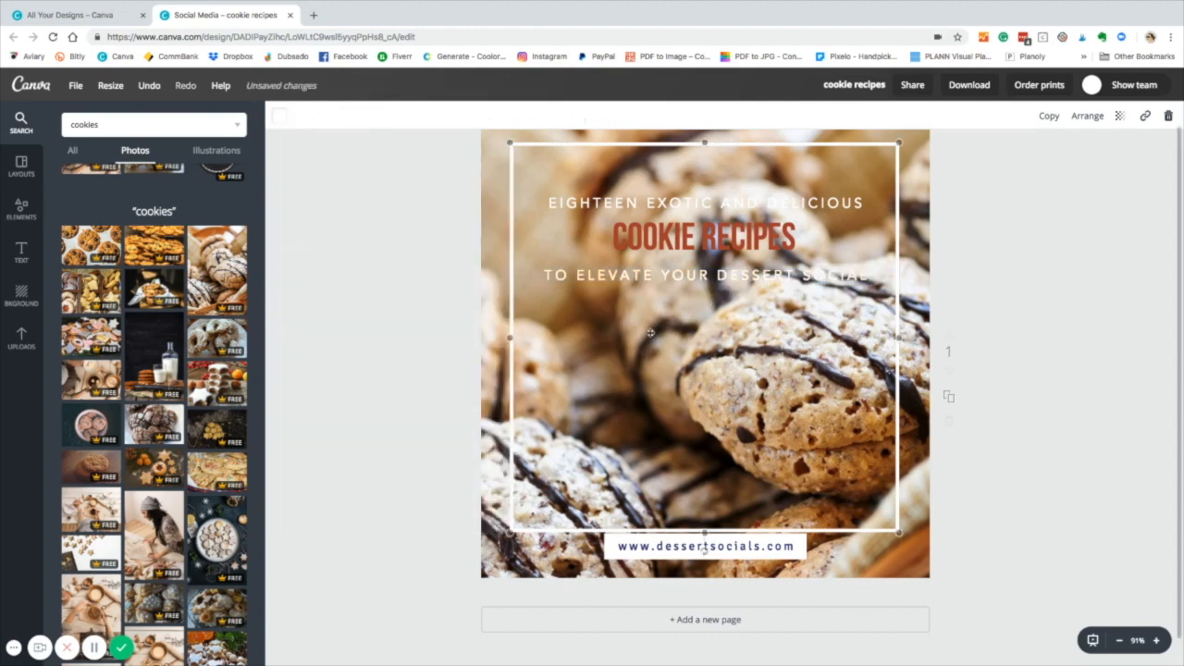
left_click(665, 550)
left_click(666, 551)
triple_click(665, 550)
type("www.thedi")
type("talyp")
key("BackSpace")
key("BackSpace")
key("BackSpace")
key("BackSpace")
key("BackSpace")
type("rtyapron.com.a")
triple_click(706, 546)
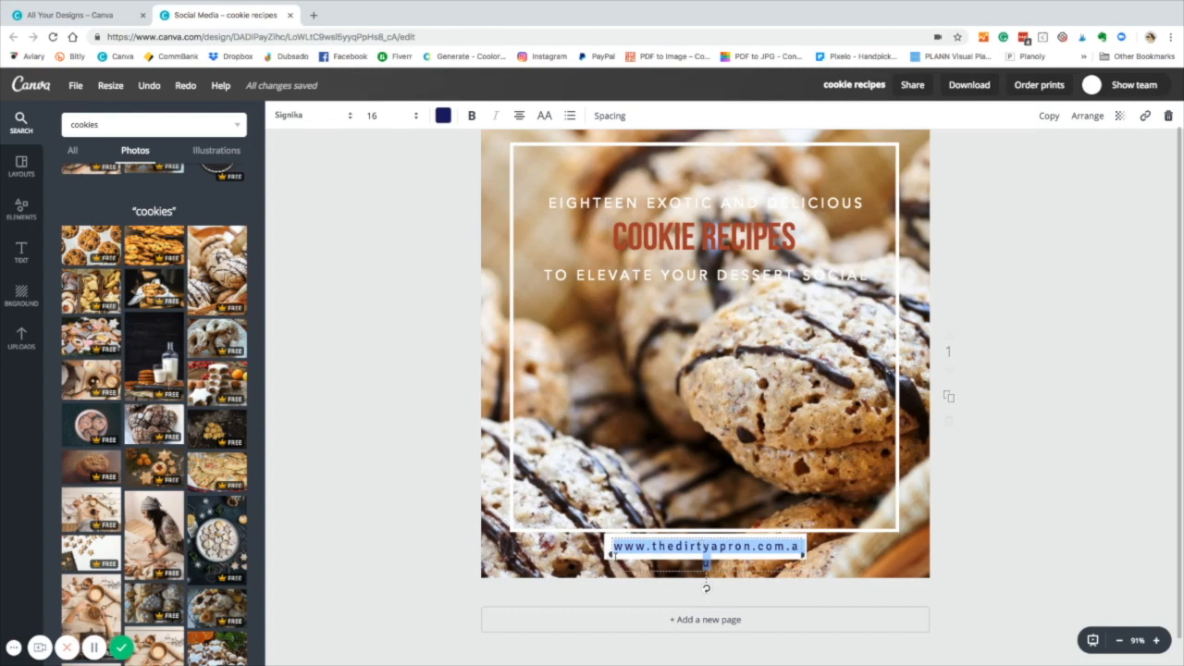
key("Right")
type("u")
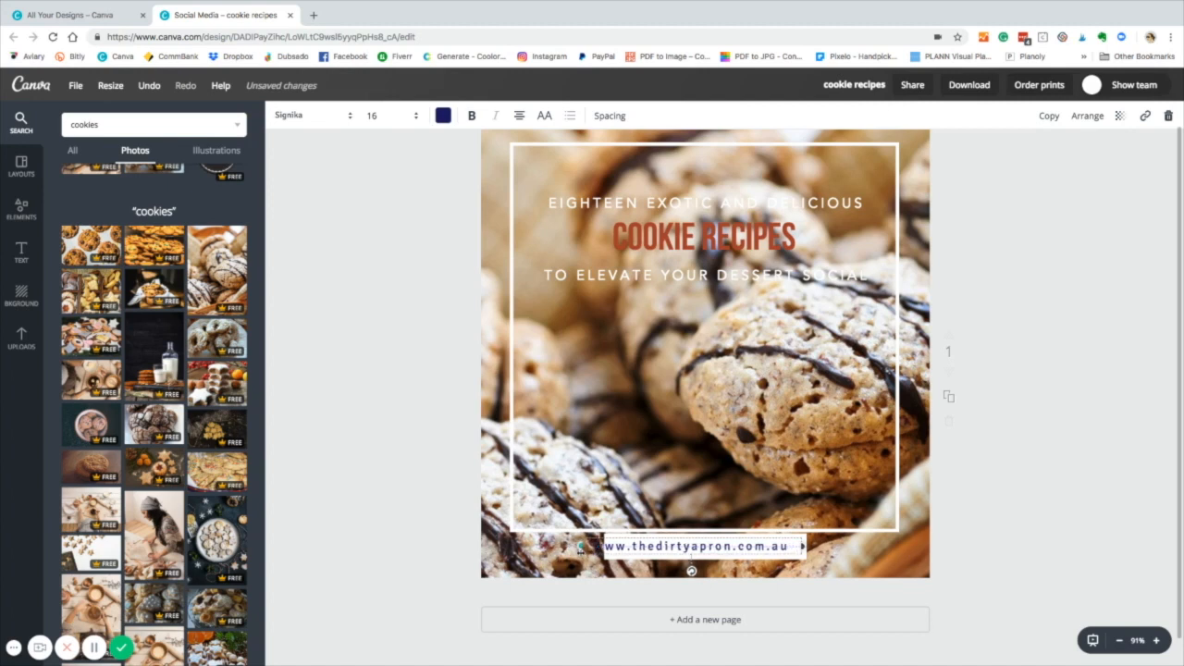
Step: Reduce the web address text to size 14 and center it within its white box
triple_click(676, 547)
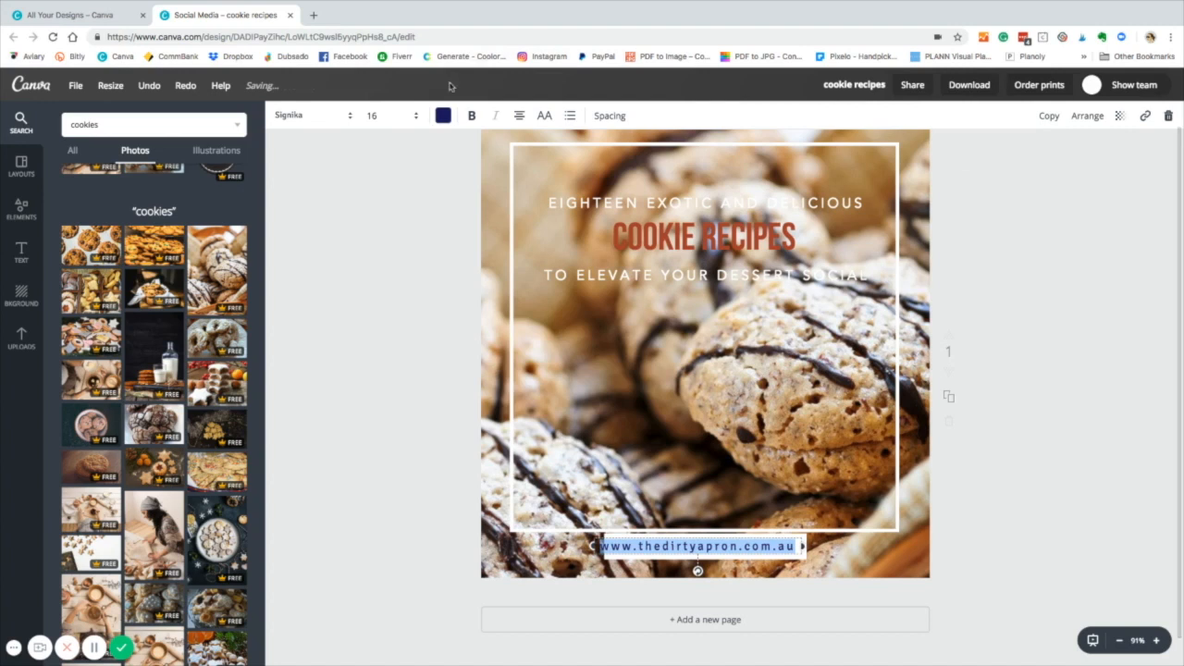
left_click(379, 116)
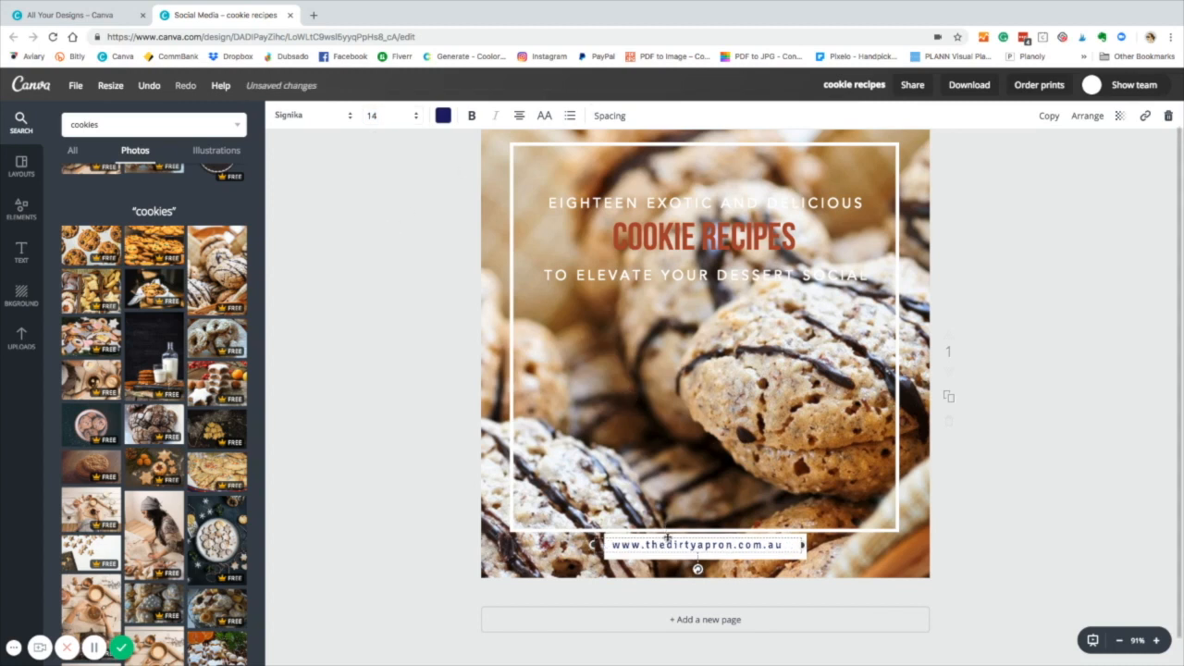
left_click_drag(667, 537, 674, 539)
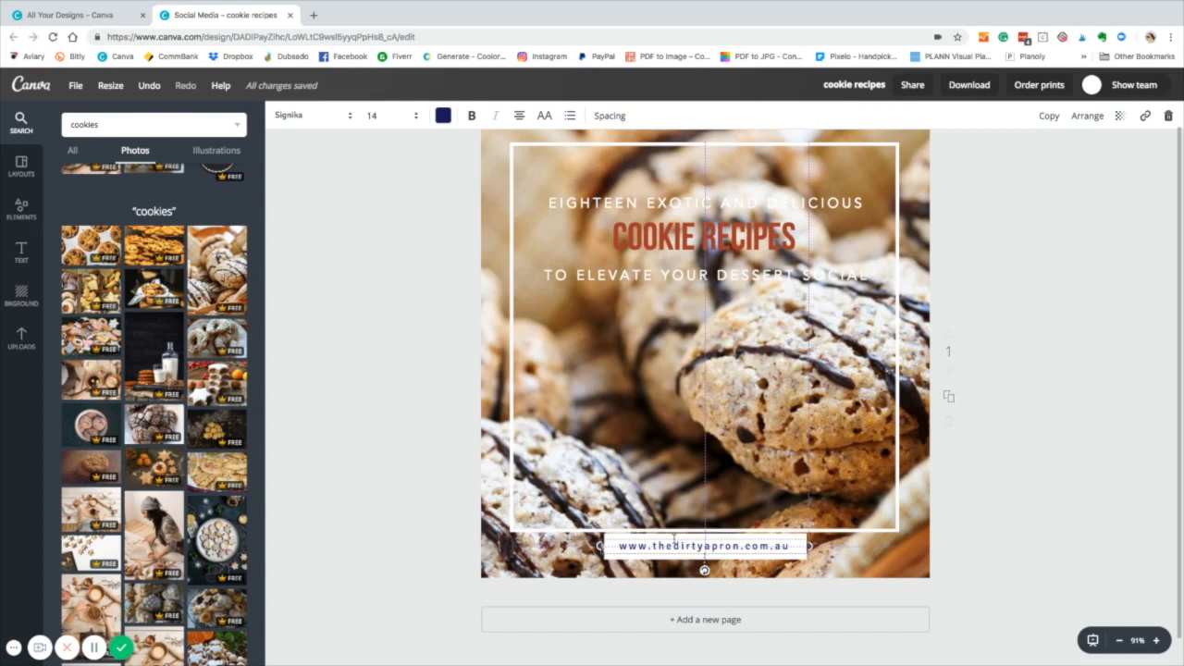
left_click_drag(673, 540, 673, 541)
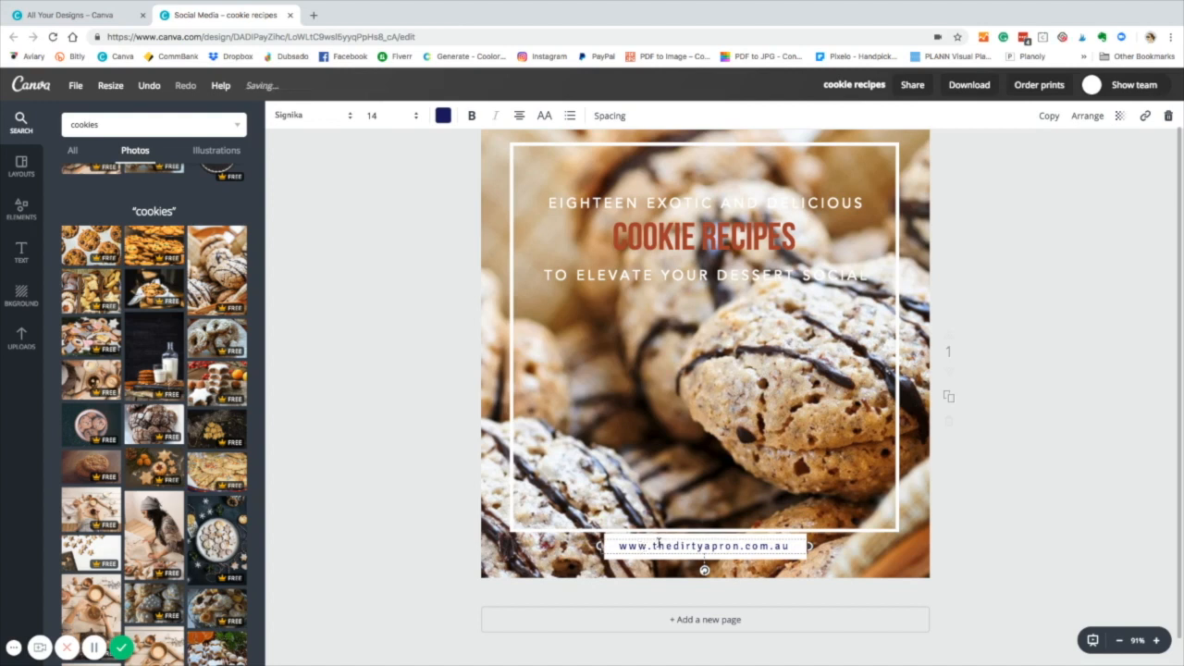
Step: Color the web address brick red from The Dirty Apron & Co. palette and set its font to Bebas Neue
triple_click(645, 546)
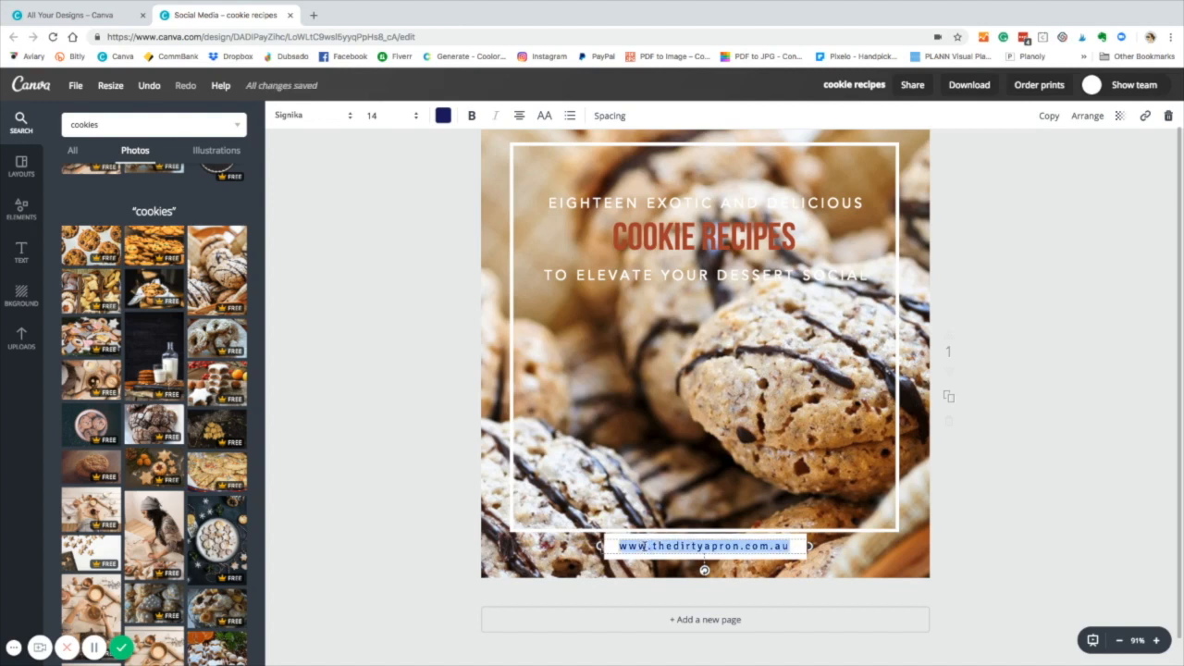
left_click(445, 118)
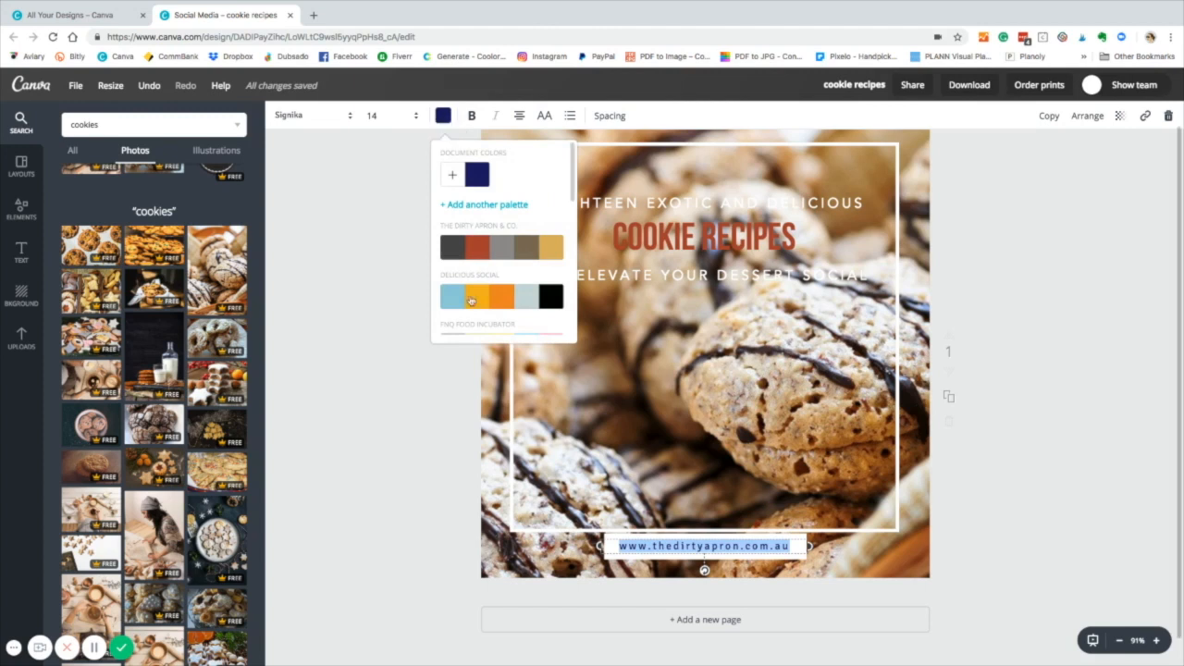
left_click(474, 251)
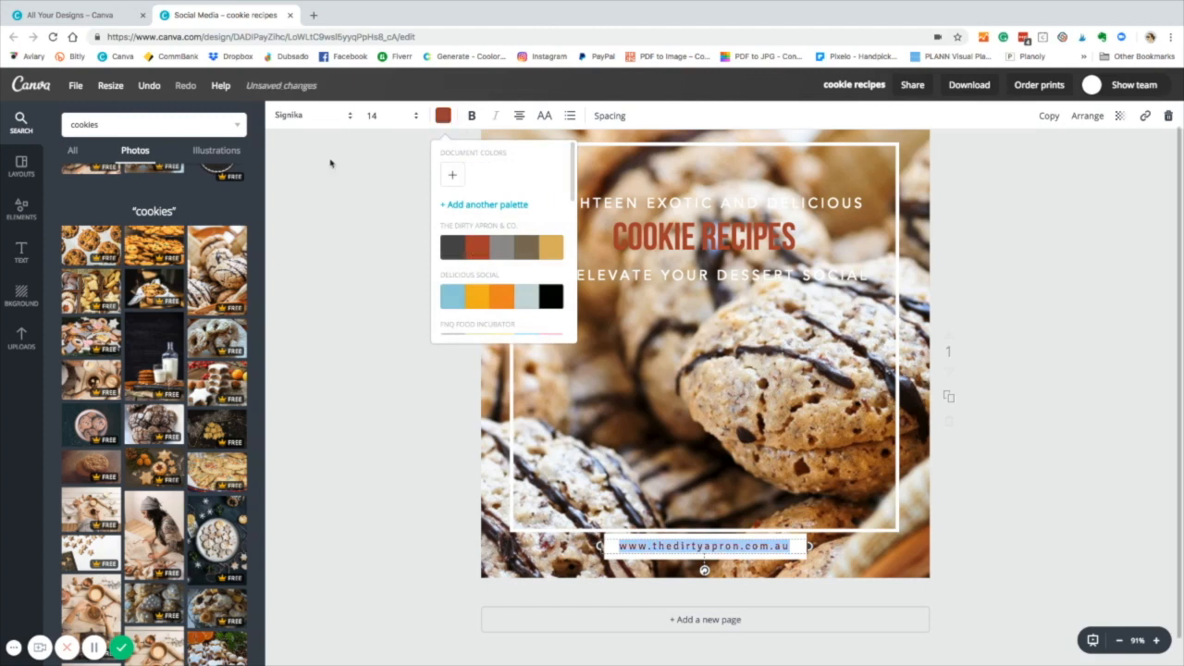
left_click(296, 119)
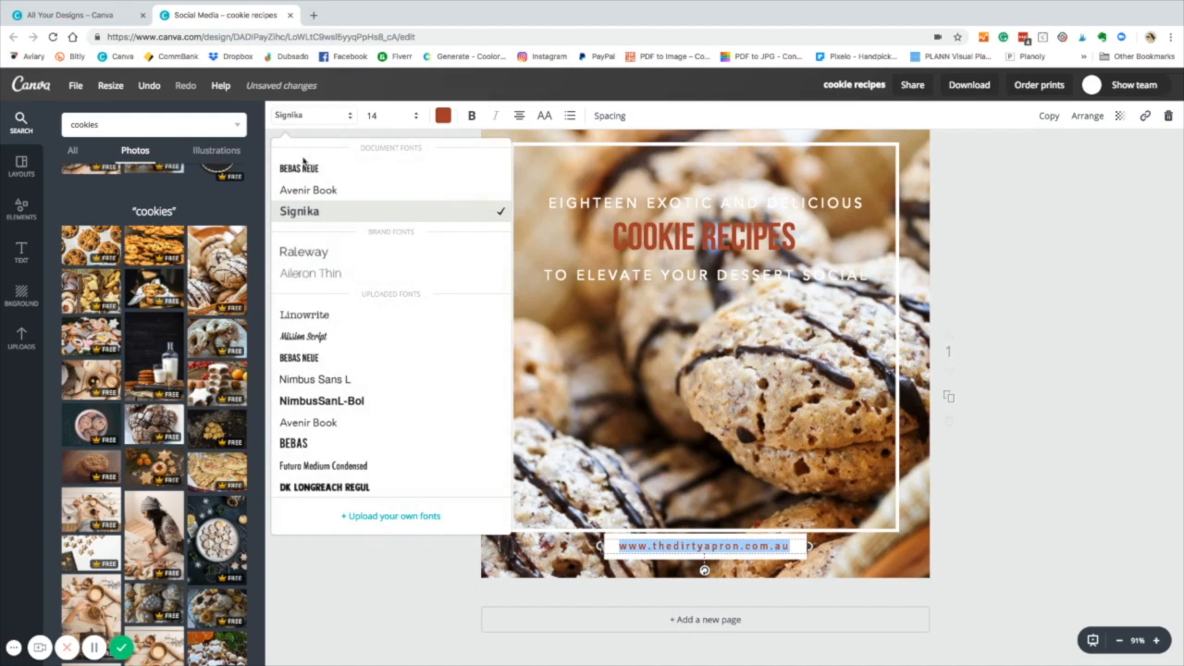
left_click(304, 170)
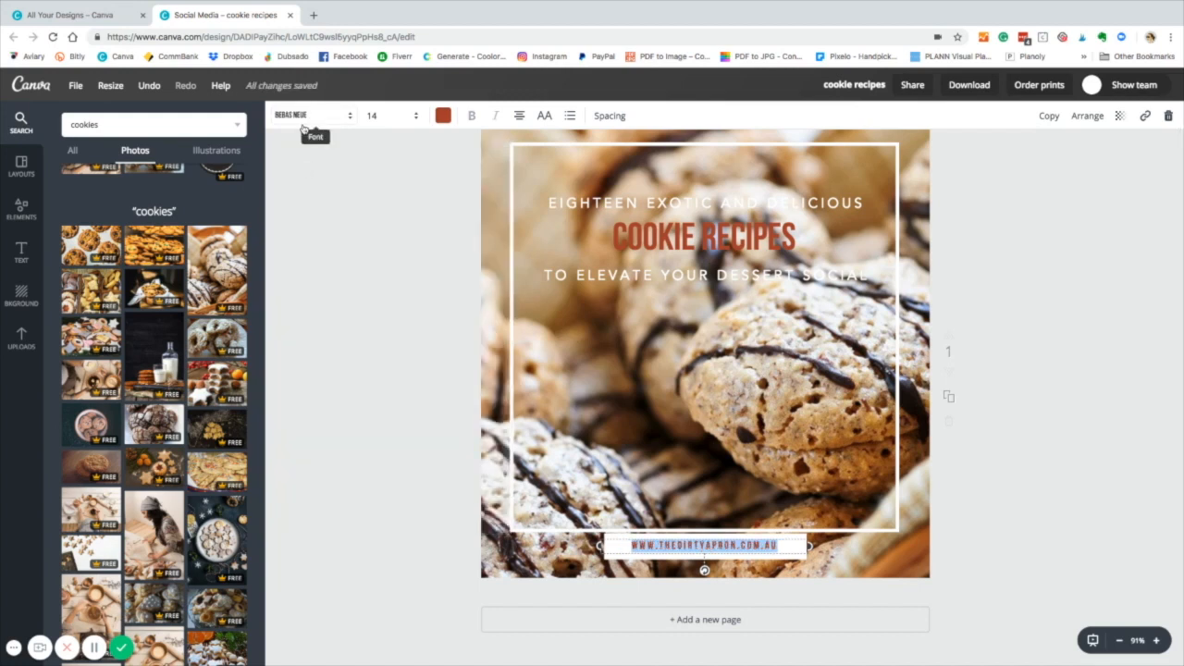
left_click(991, 365)
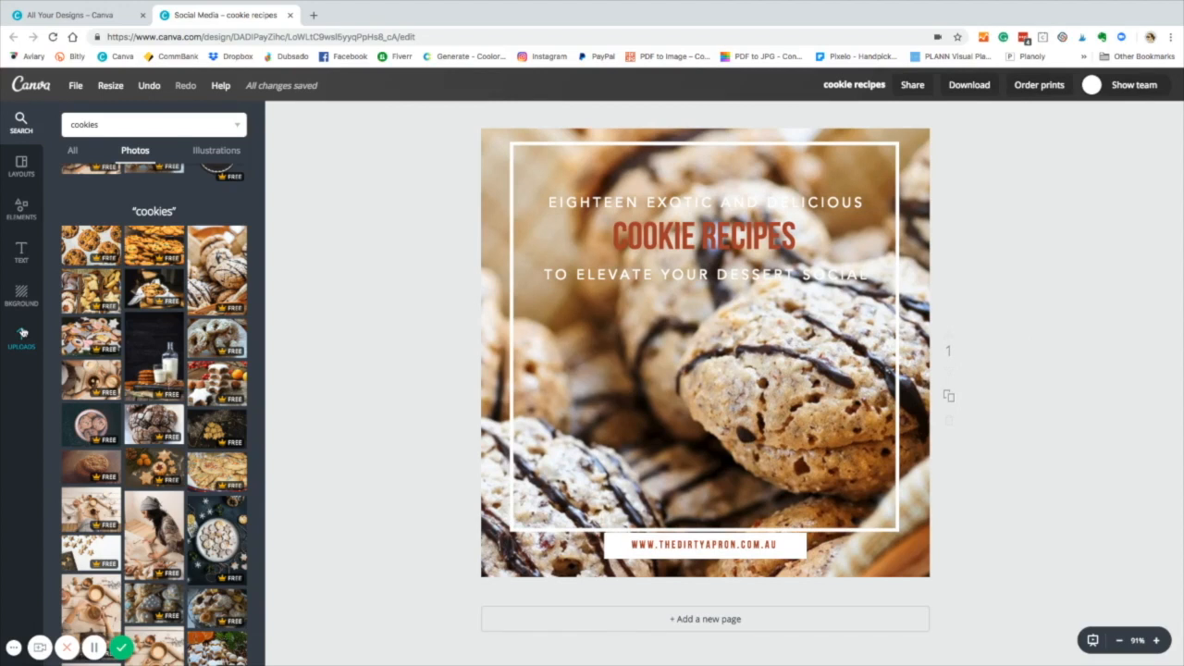
Step: Upload the cookies-and-milk photo 9fb18a91-e887-44f3-a44a-b86556213cc0.jpg from the Stock Photos folder to the image uploads
left_click(22, 333)
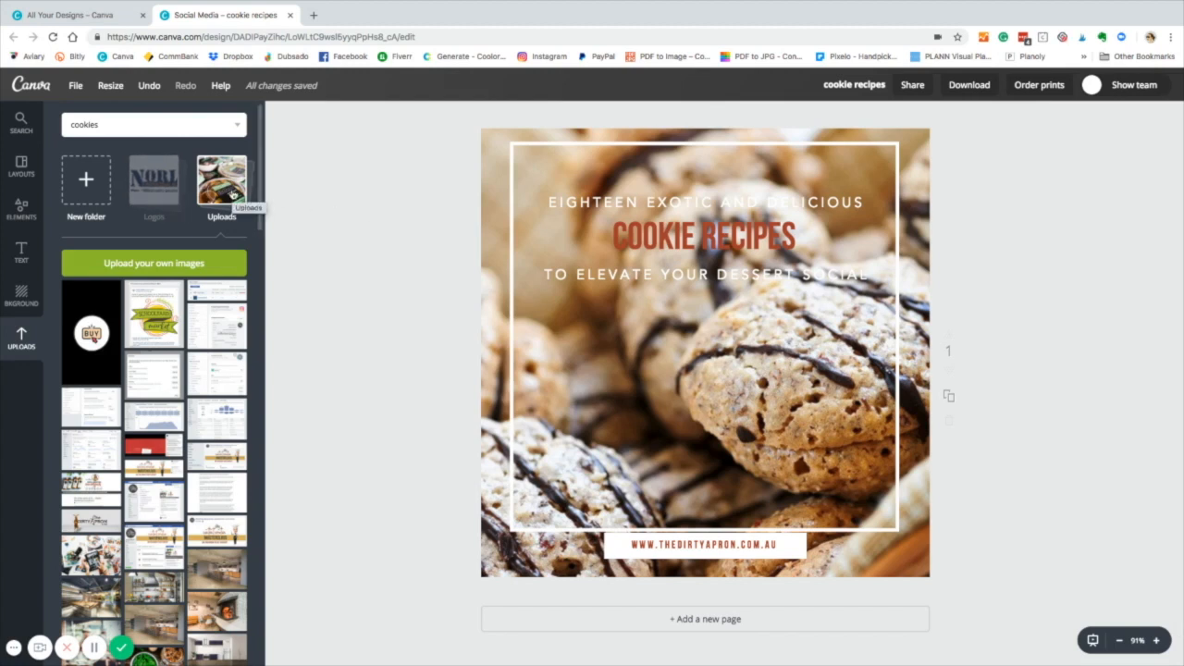
left_click(198, 266)
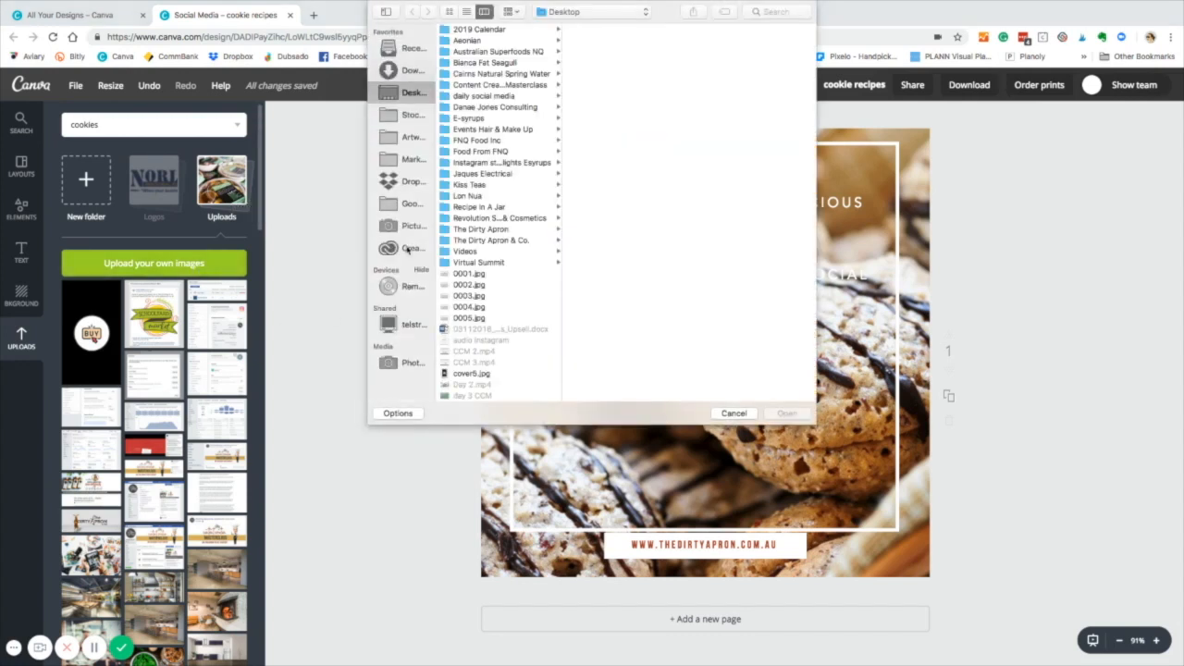
left_click(412, 137)
left_click(413, 116)
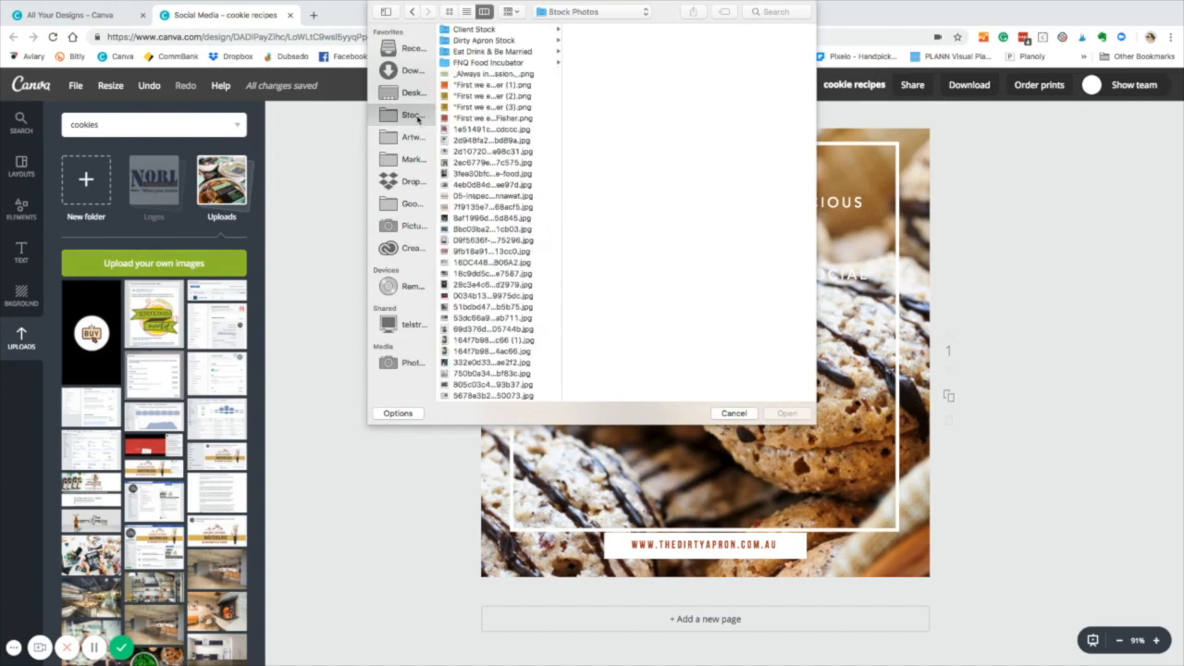
left_click(473, 251)
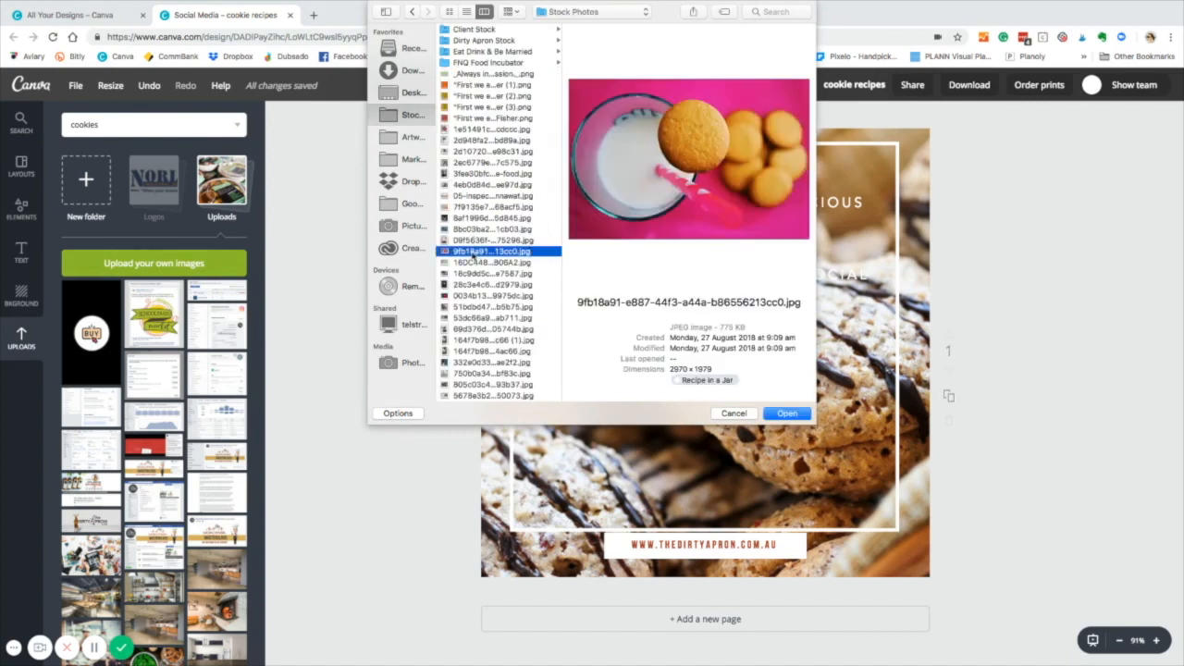
double_click(474, 252)
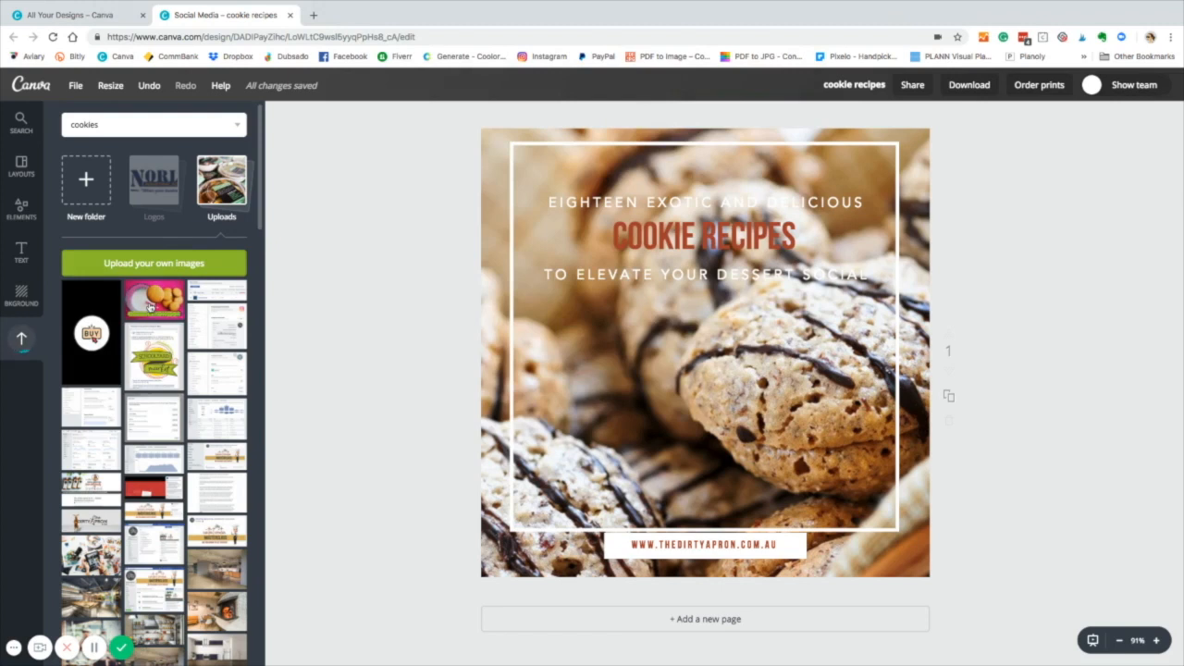
Step: Replace the chocolate-drizzled cookie background photo with the uploaded cookies-and-milk photo
left_click(498, 243)
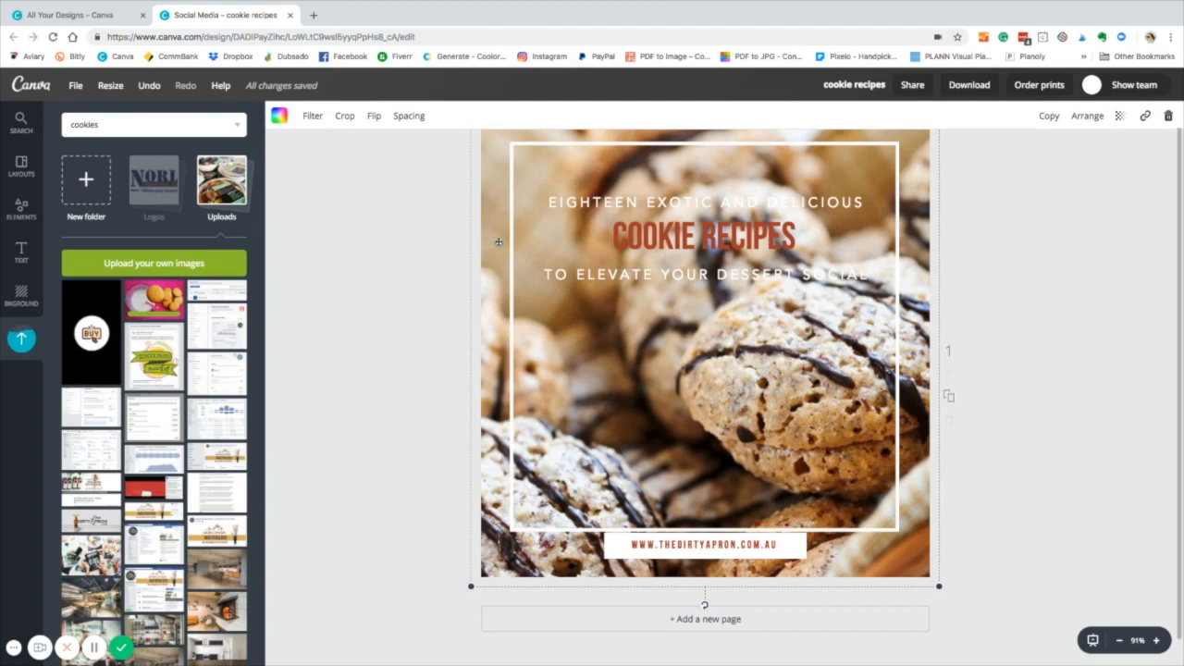
key("Delete")
scroll(494, 240, "down", 1)
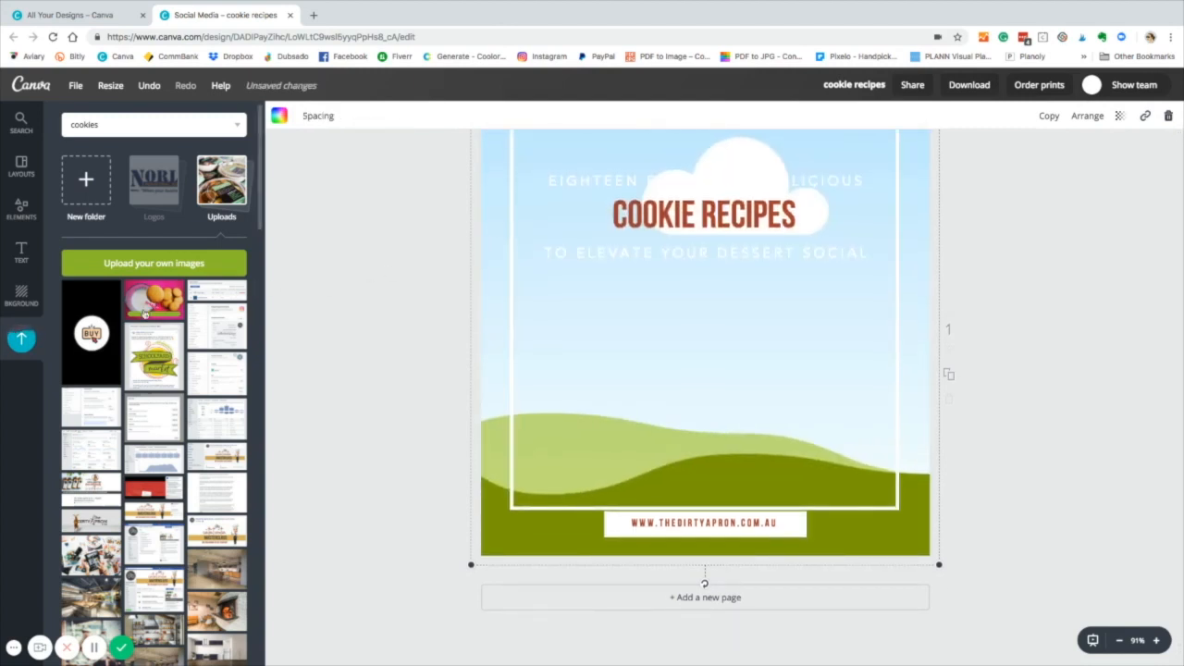
left_click(164, 304)
left_click_drag(679, 425, 667, 389)
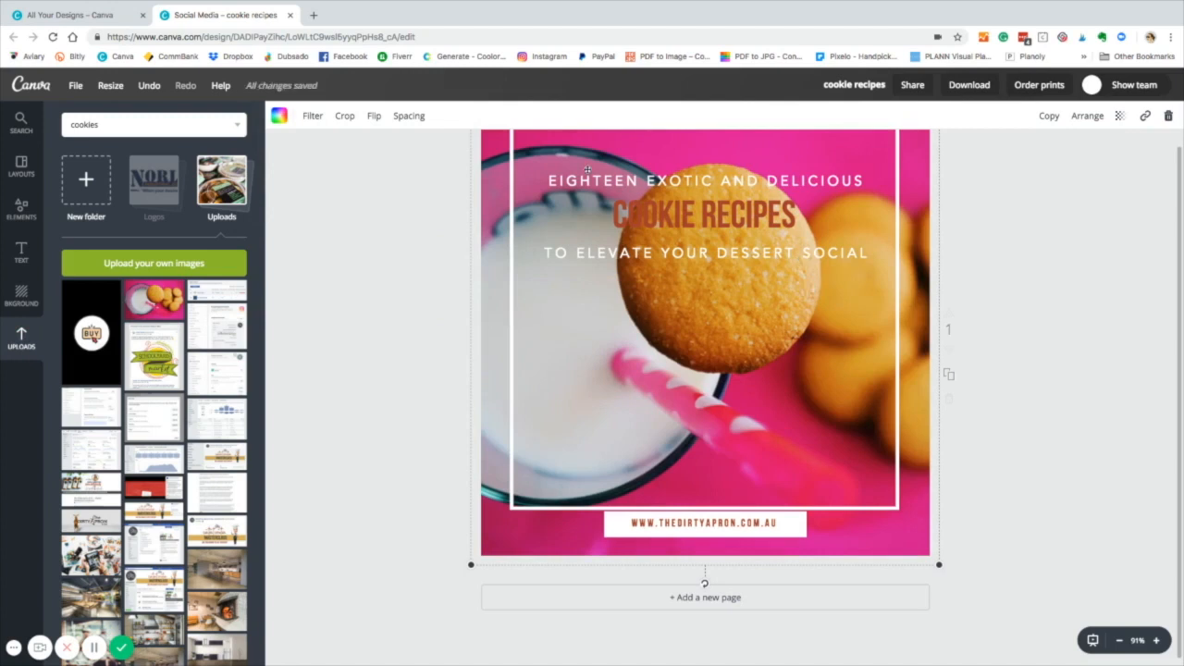
scroll(582, 180, "up", 1)
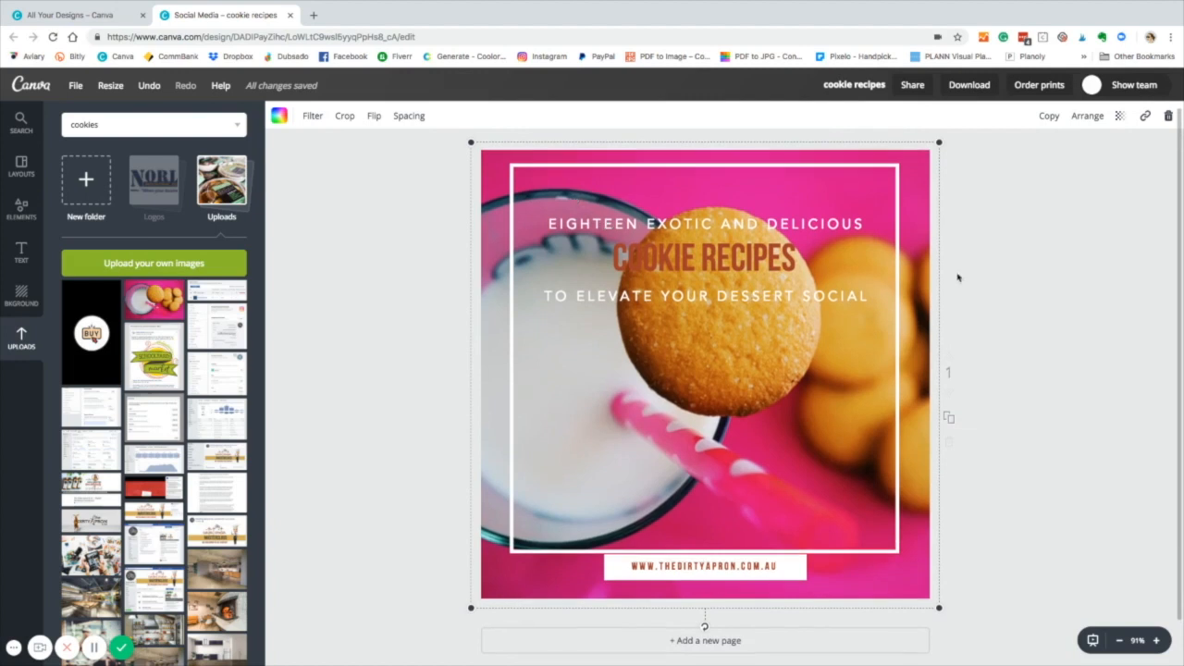
Step: Move the "Cookie Recipes" heading and the white text lines above and below it to beneath the large cookie, inside the white frame
double_click(801, 252)
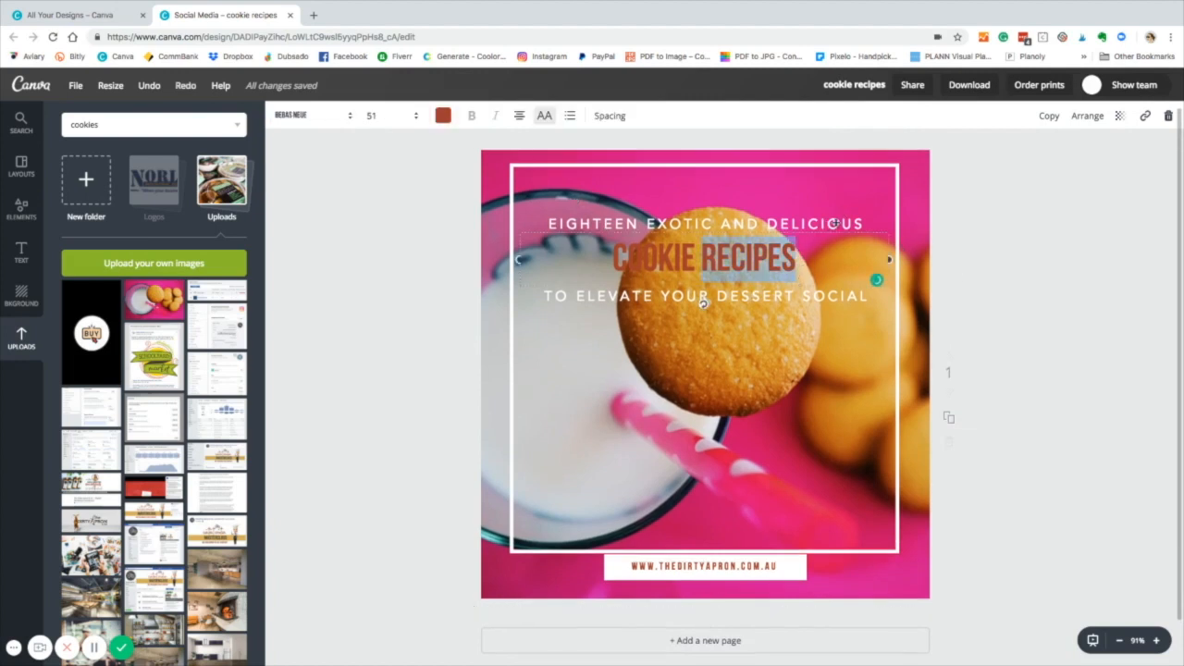
left_click_drag(838, 222, 837, 224)
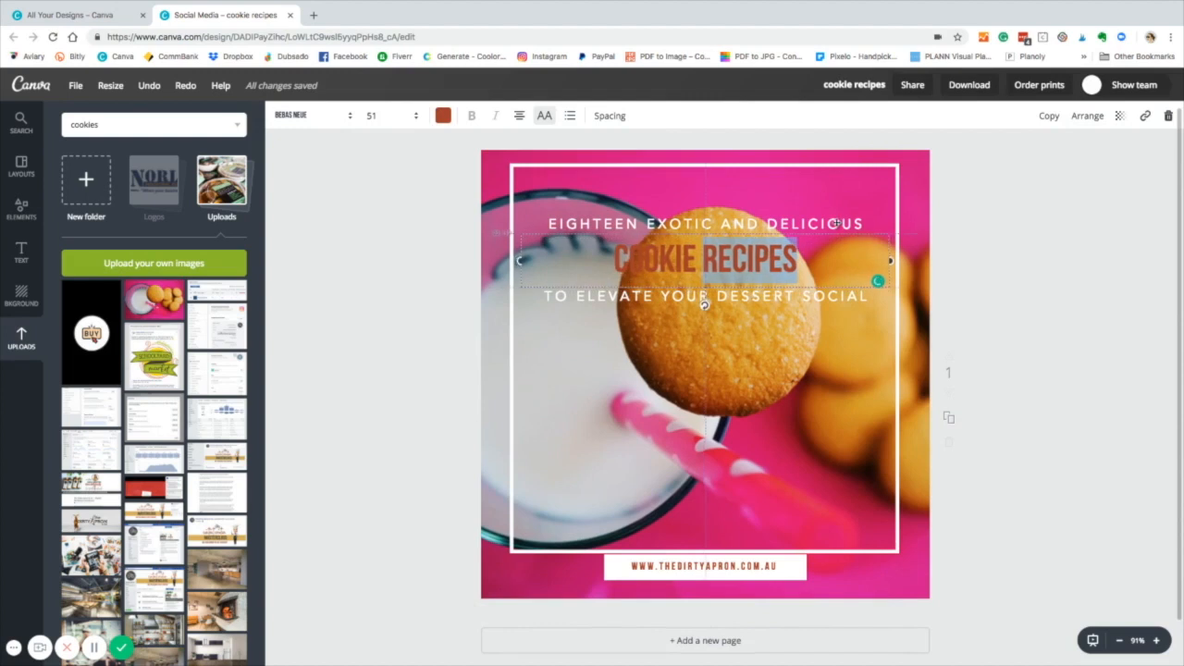
scroll(837, 223, "down", 1)
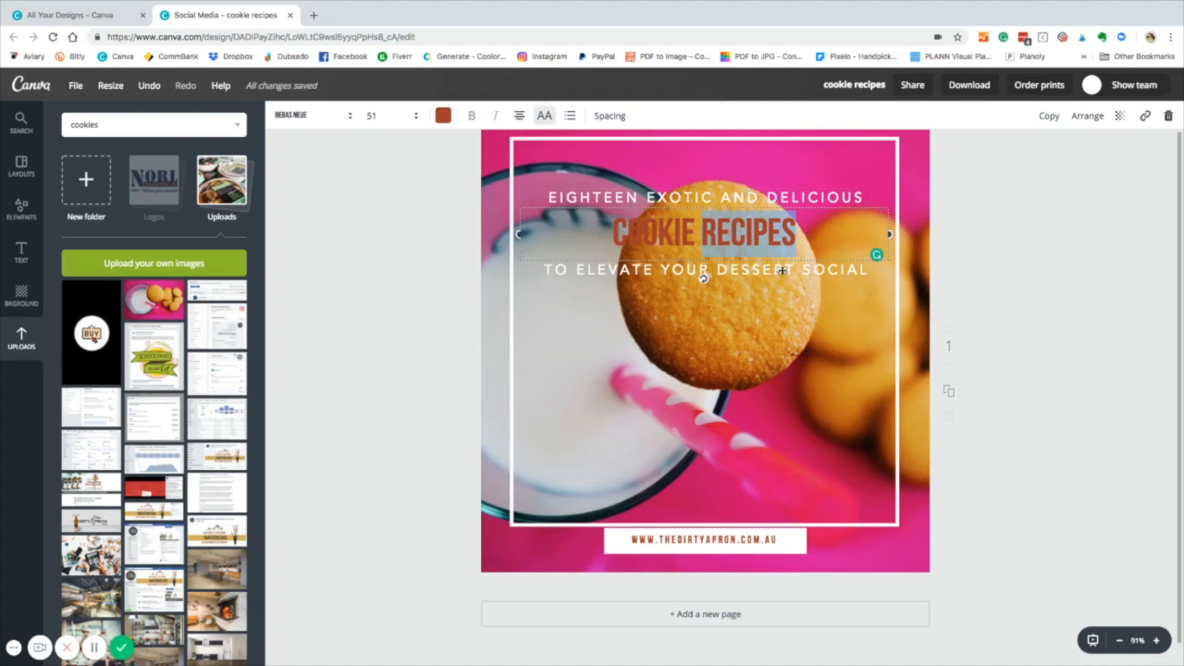
left_click_drag(781, 270, 783, 290)
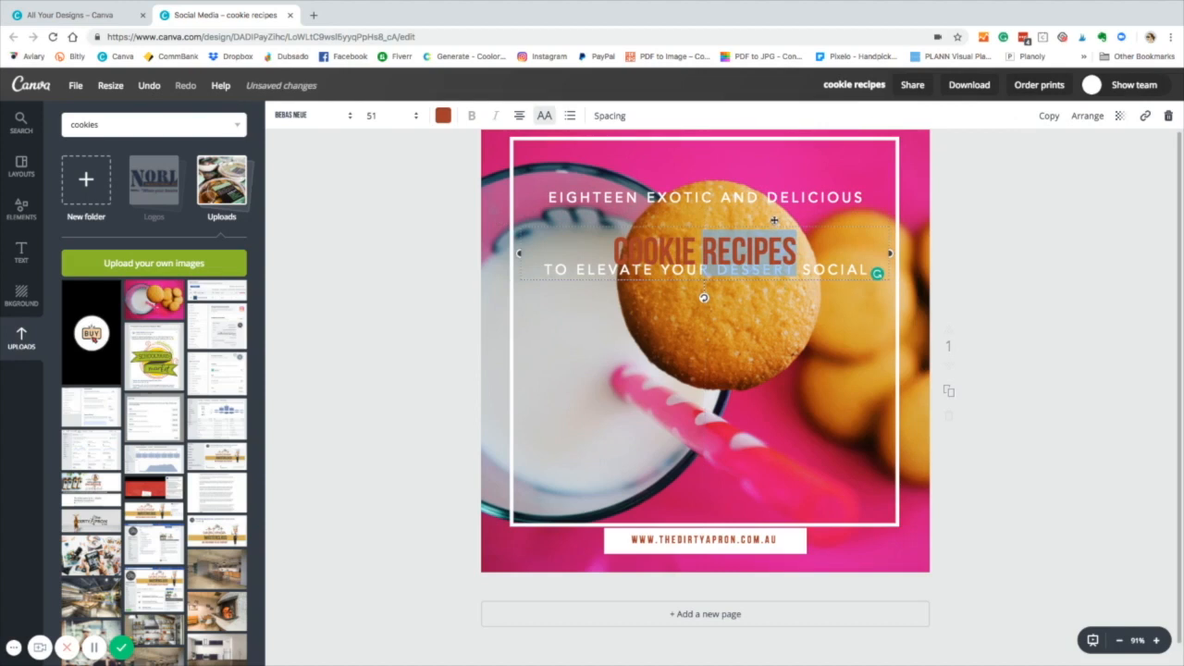
left_click(776, 225)
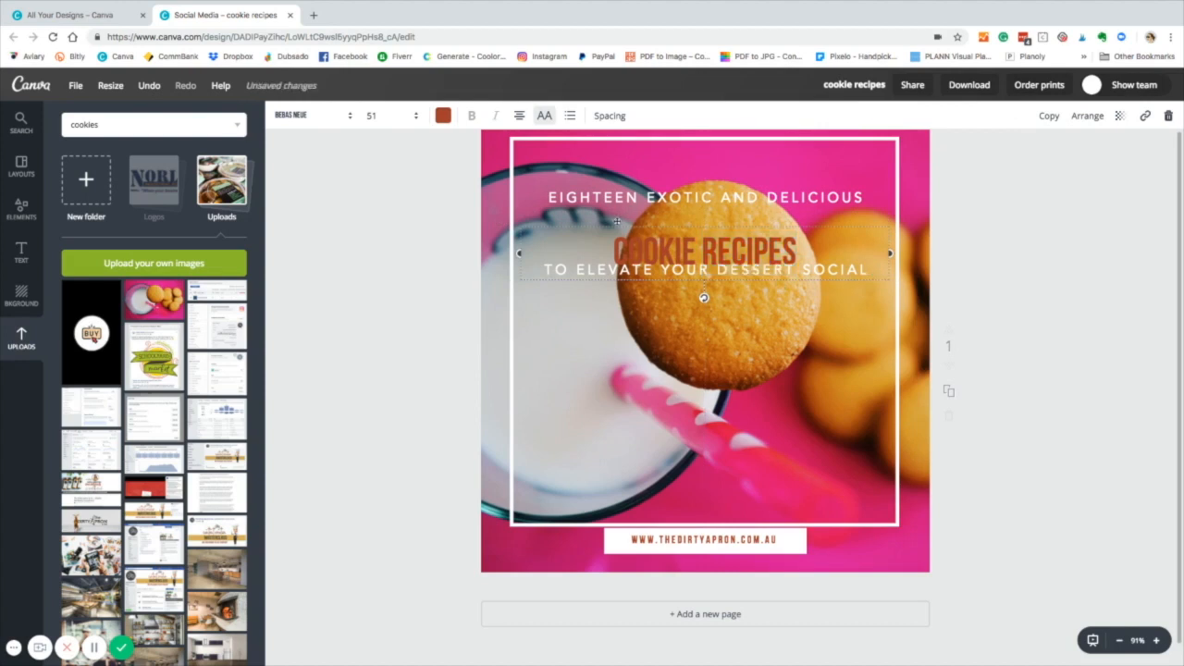
left_click_drag(817, 225, 813, 420)
left_click_drag(775, 268, 777, 479)
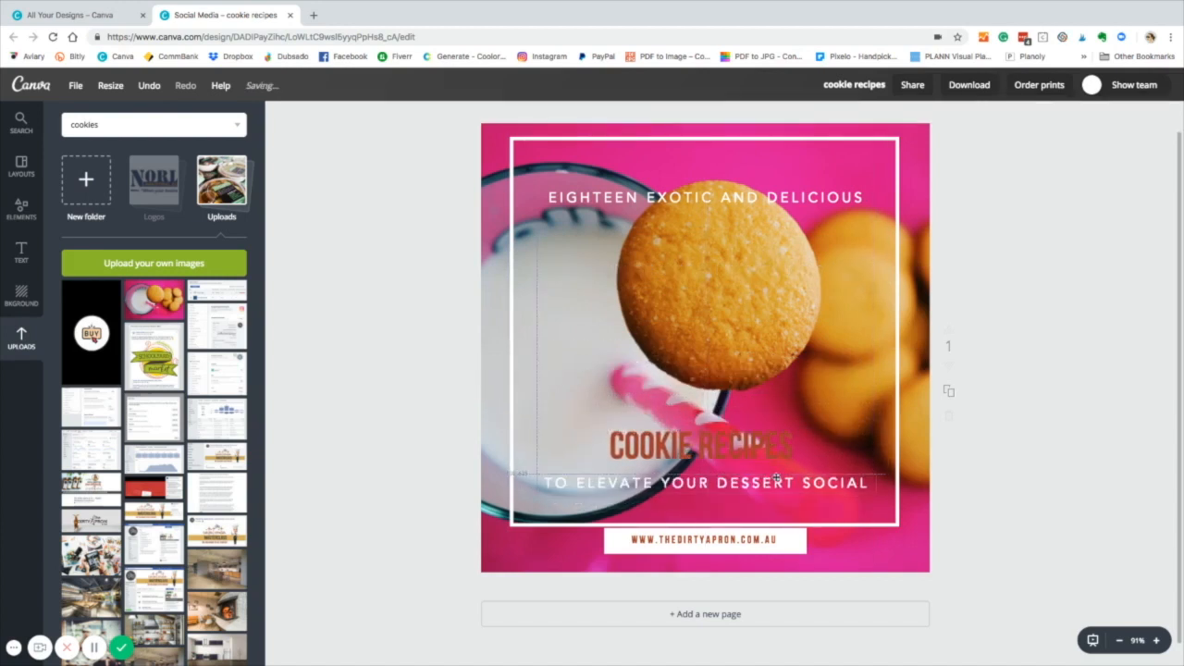
left_click_drag(829, 201, 830, 412)
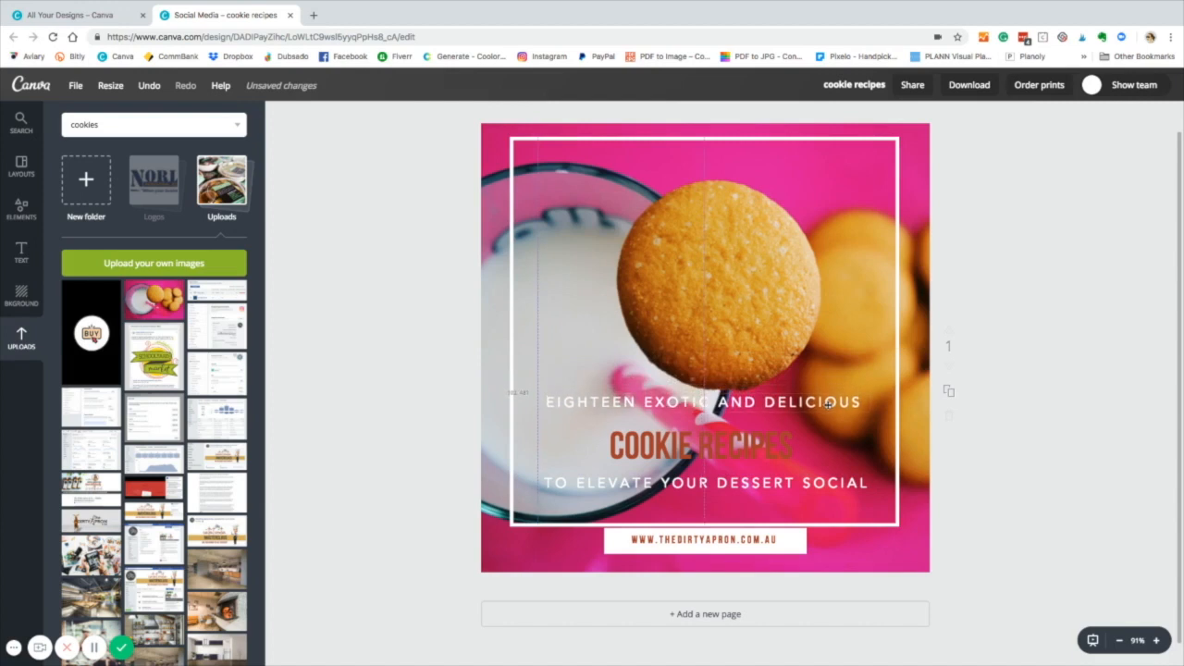
Step: Color the "Cookie Recipes" heading dark grey from The Dirty Apron & Co. palette
double_click(741, 445)
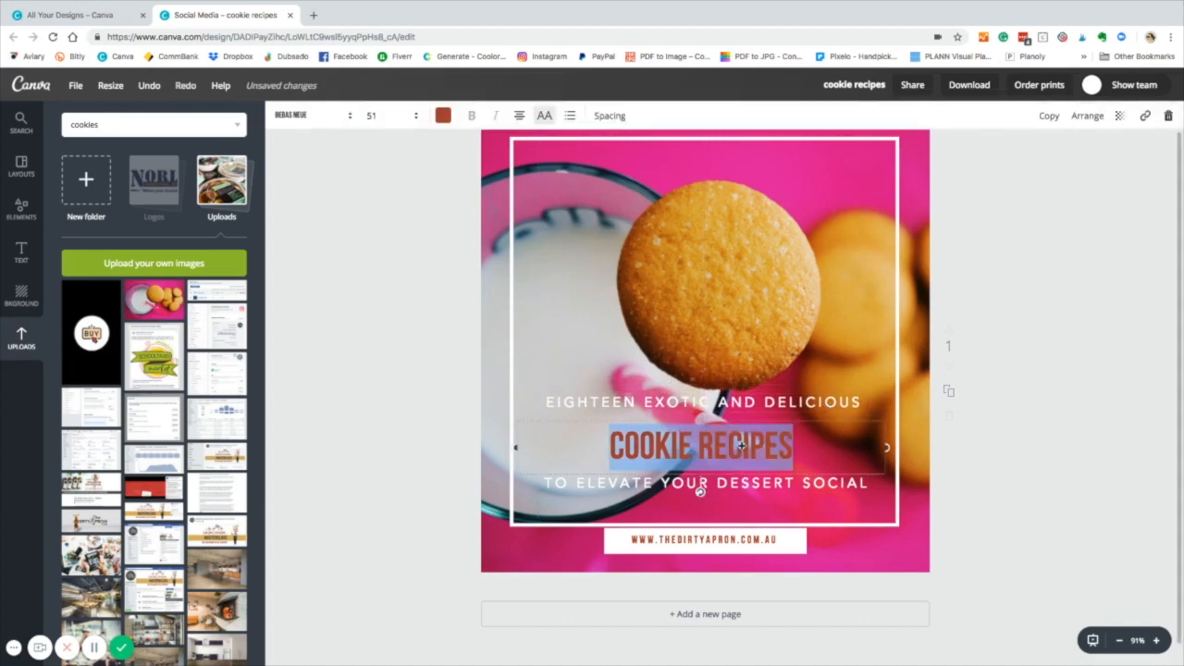
left_click(443, 115)
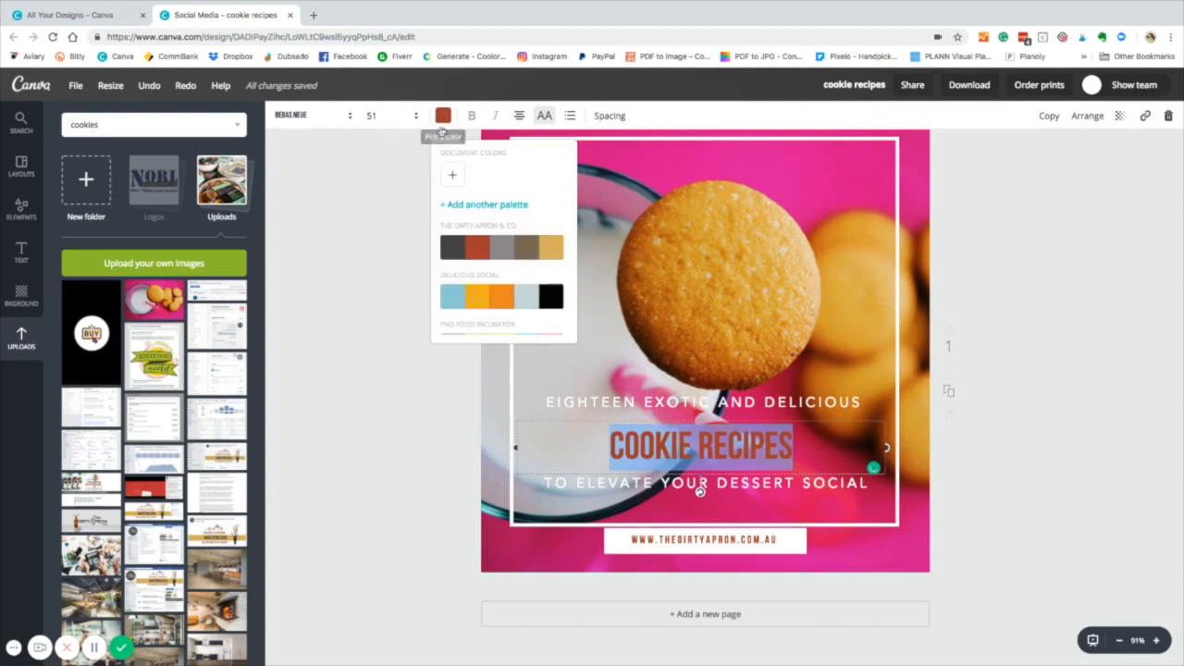
left_click(455, 248)
left_click(818, 203)
Step: Color the web address in the white box dark grey from The Dirty Apron & Co. palette
double_click(703, 540)
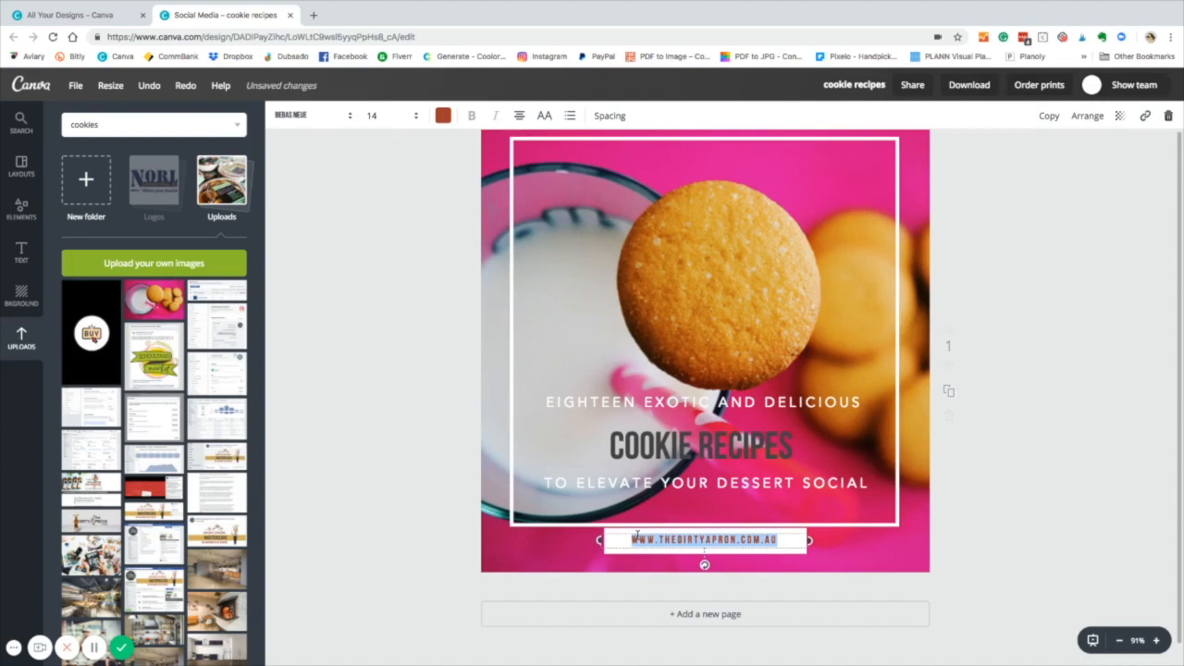
left_click(443, 116)
left_click(455, 255)
left_click(821, 247)
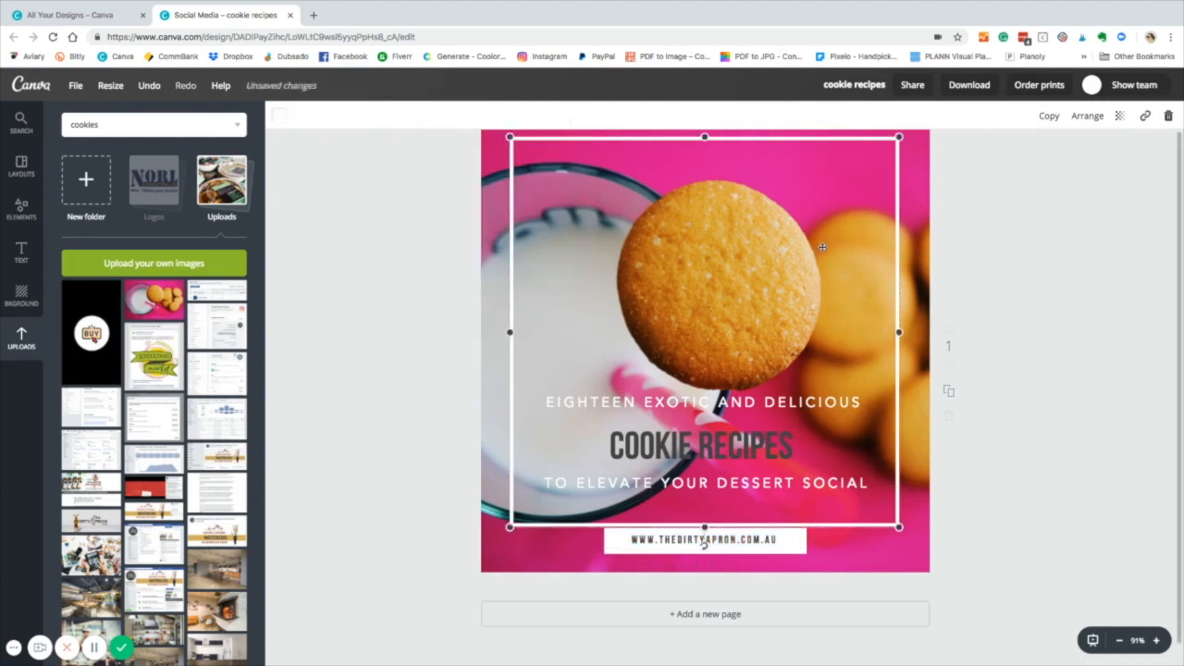
left_click(764, 546)
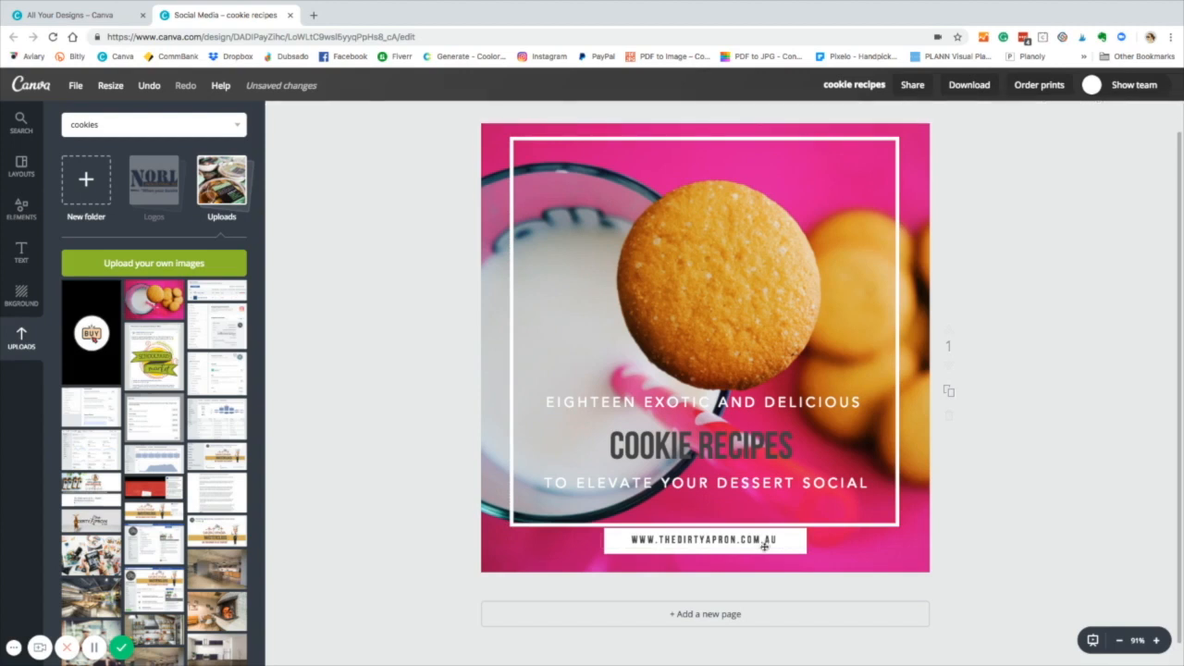
left_click(764, 546)
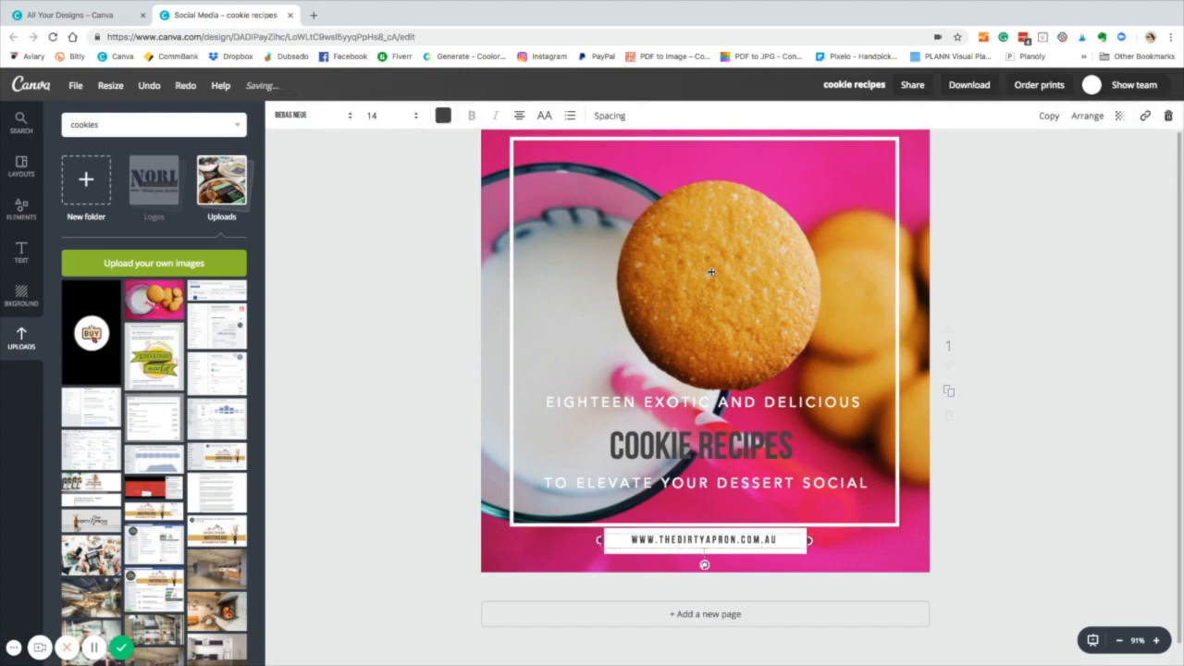
Step: Add the white The Dirty Apron & Co logo from the Logos folder, shrink it and place it in the white frame's upper-right corner
left_click(155, 197)
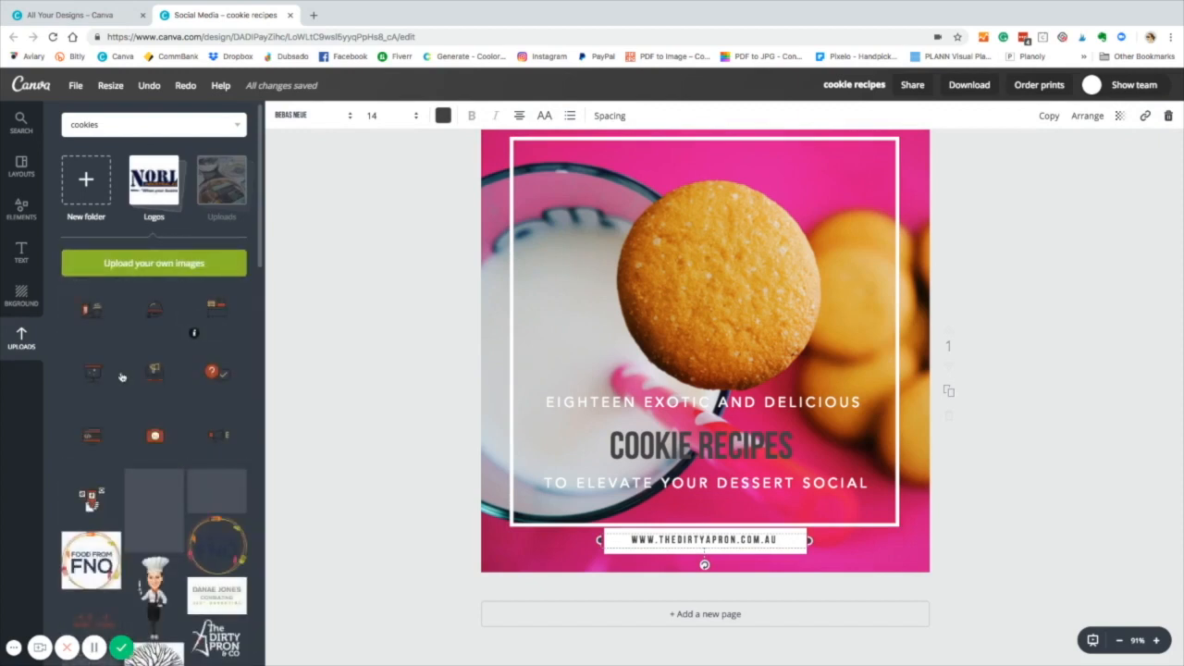
scroll(121, 376, "down", 10)
scroll(129, 360, "down", 6)
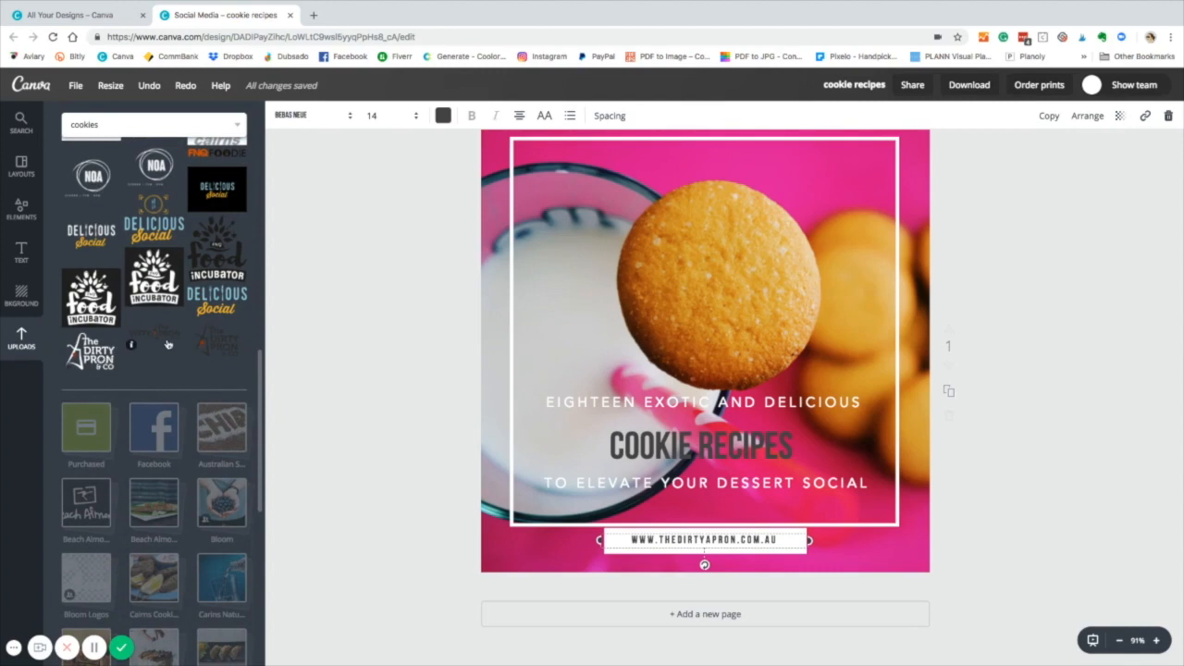
left_click(92, 353)
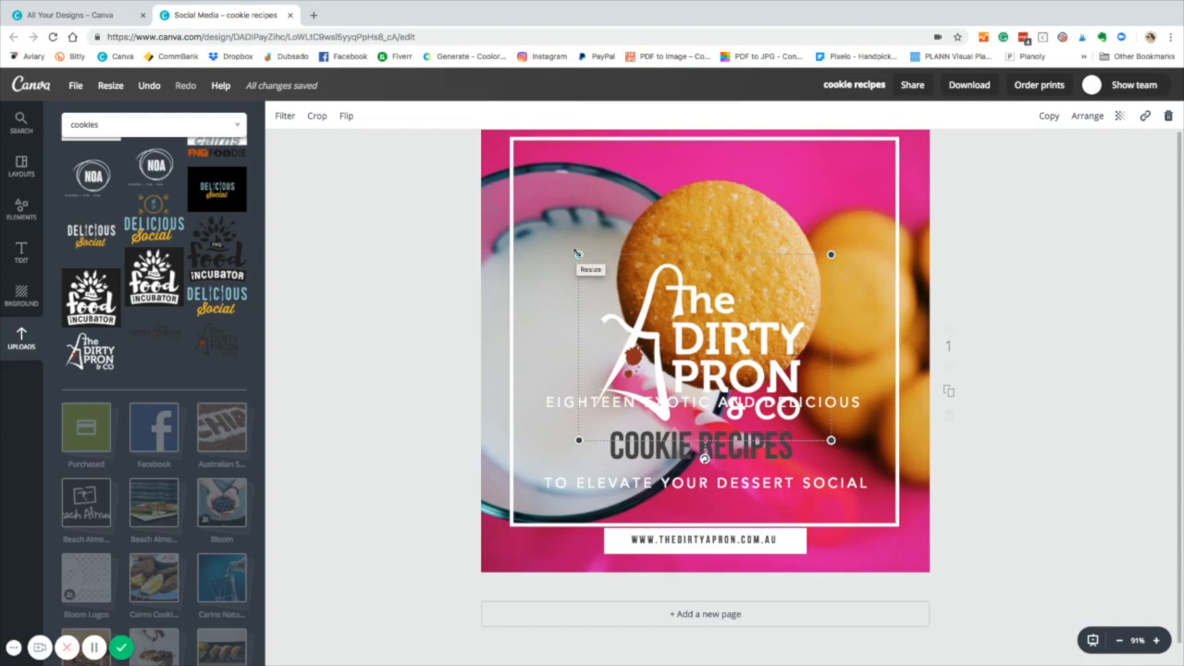
left_click_drag(580, 254, 721, 358)
left_click_drag(622, 329, 666, 239)
left_click_drag(800, 211, 851, 181)
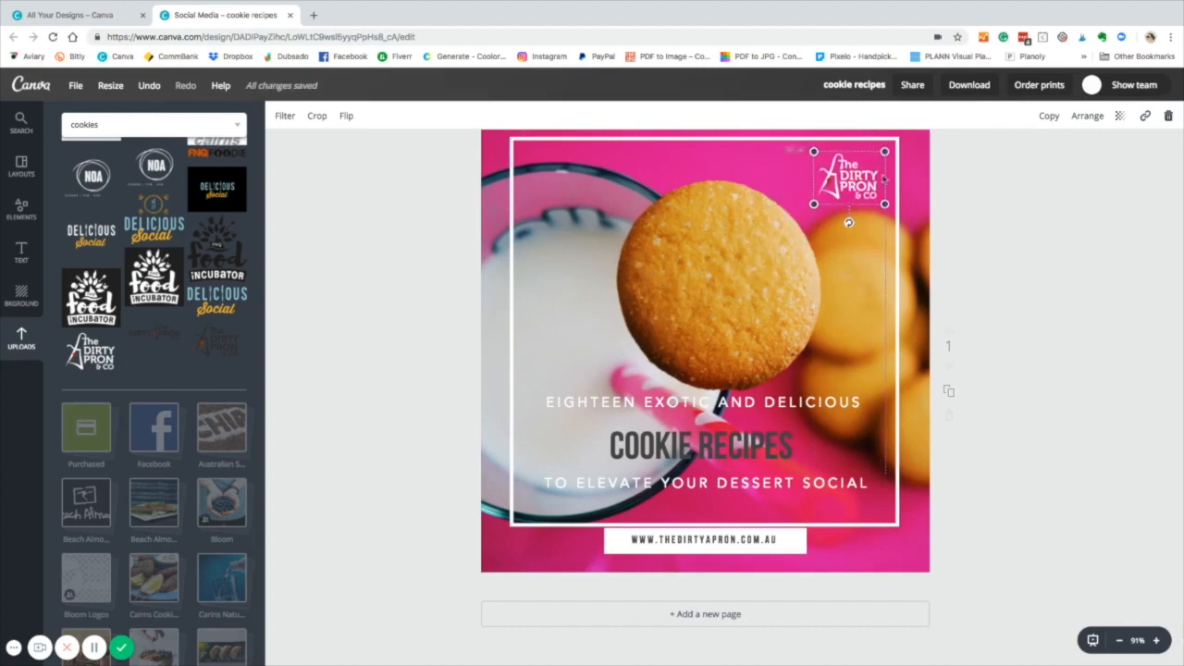
left_click(1012, 229)
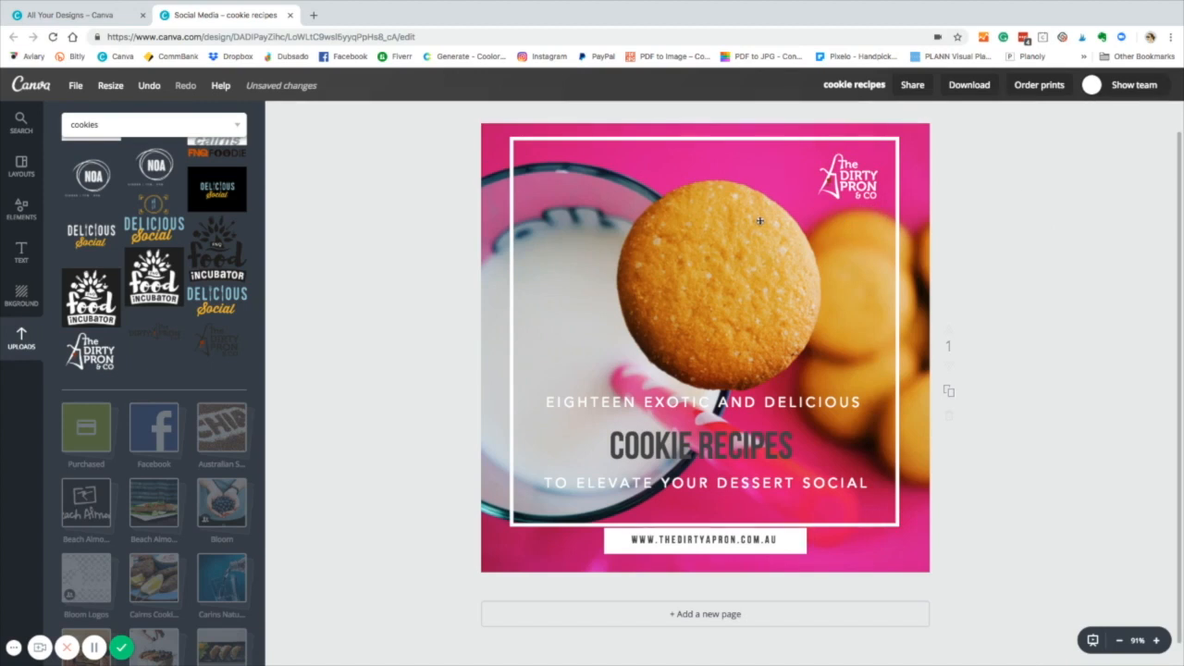
Step: Browse the grids, frames and shapes available in the elements library
left_click(19, 221)
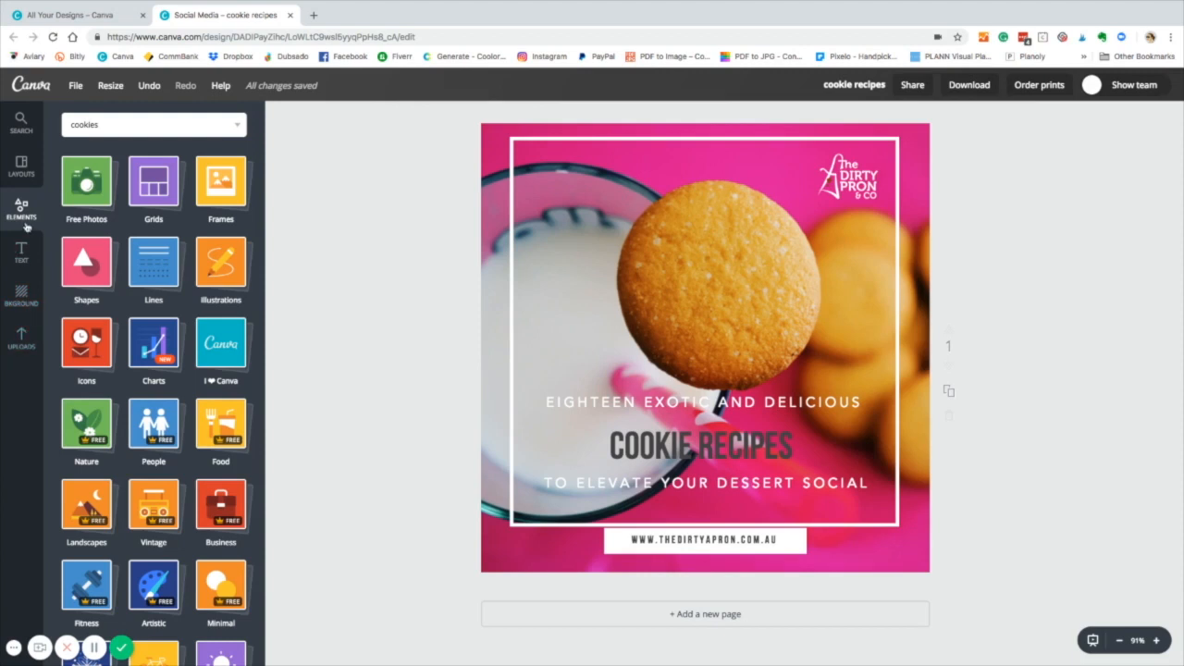
left_click(163, 176)
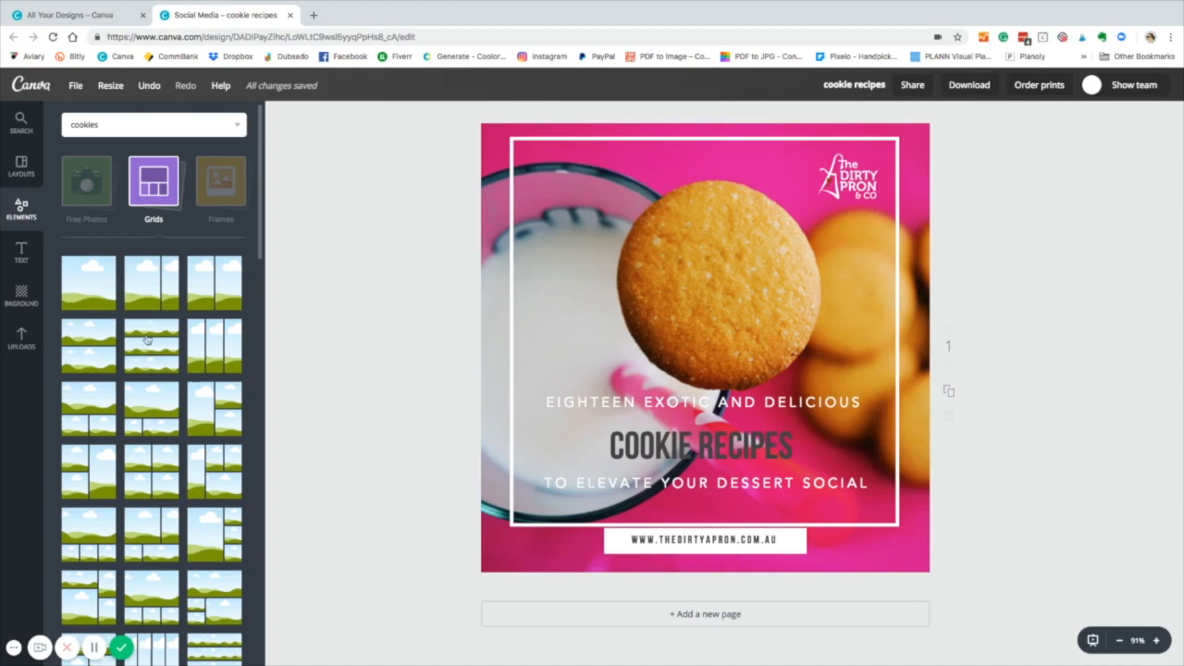
left_click(222, 209)
left_click(222, 209)
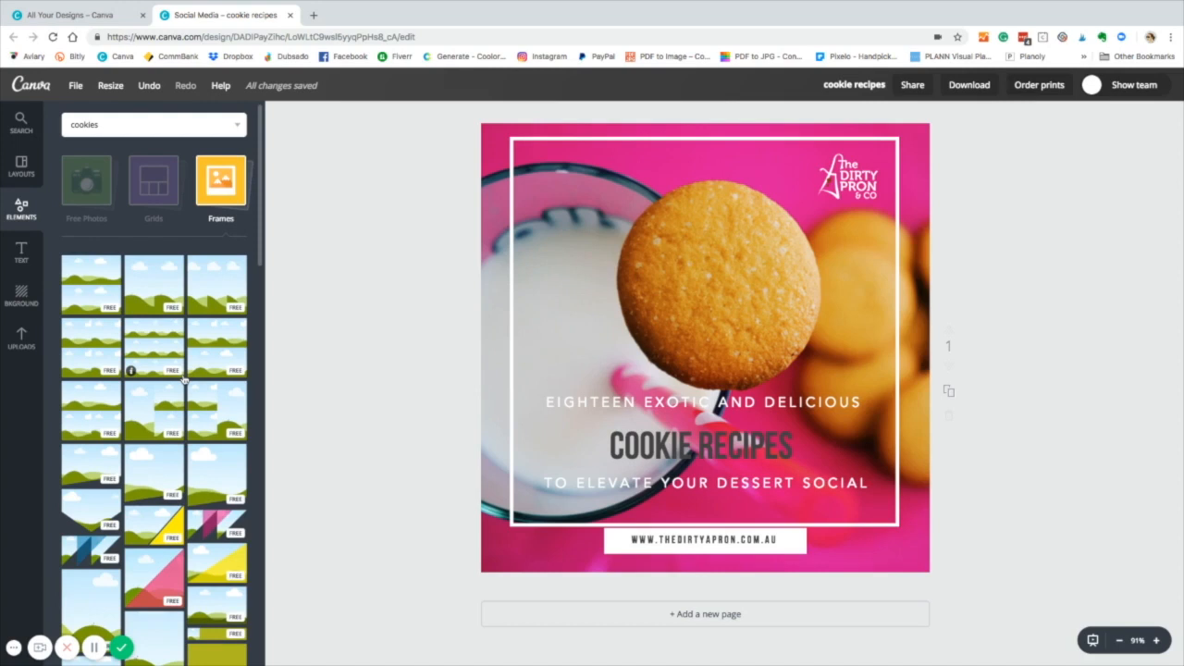
scroll(184, 379, "down", 5)
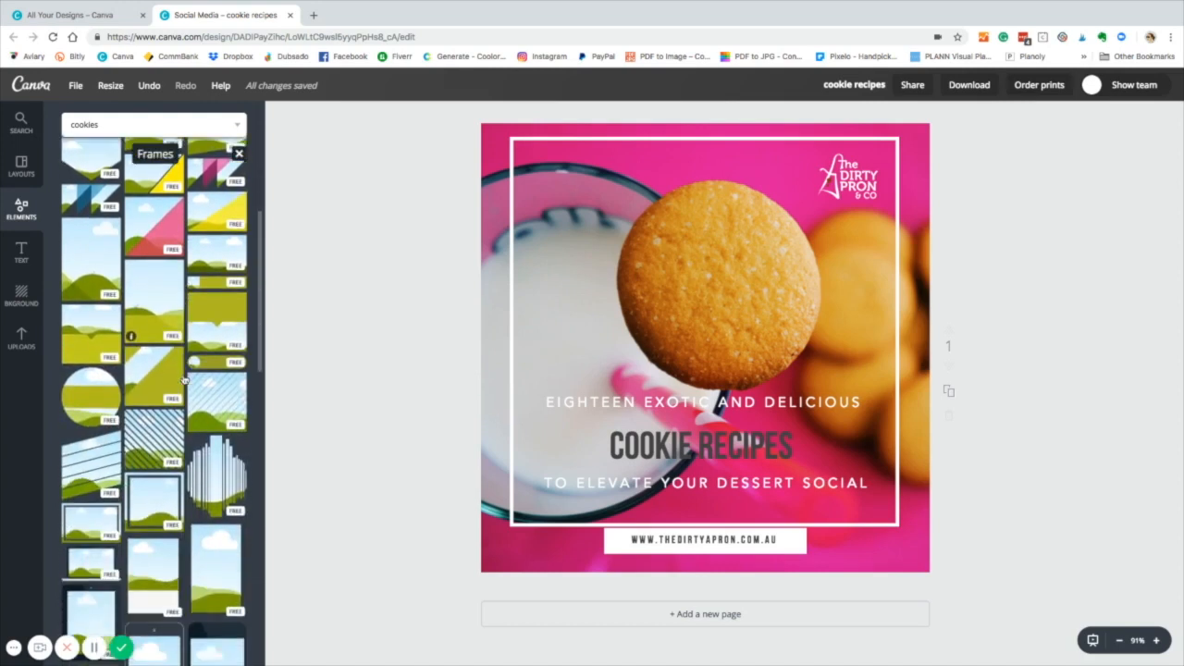
scroll(184, 379, "down", 2)
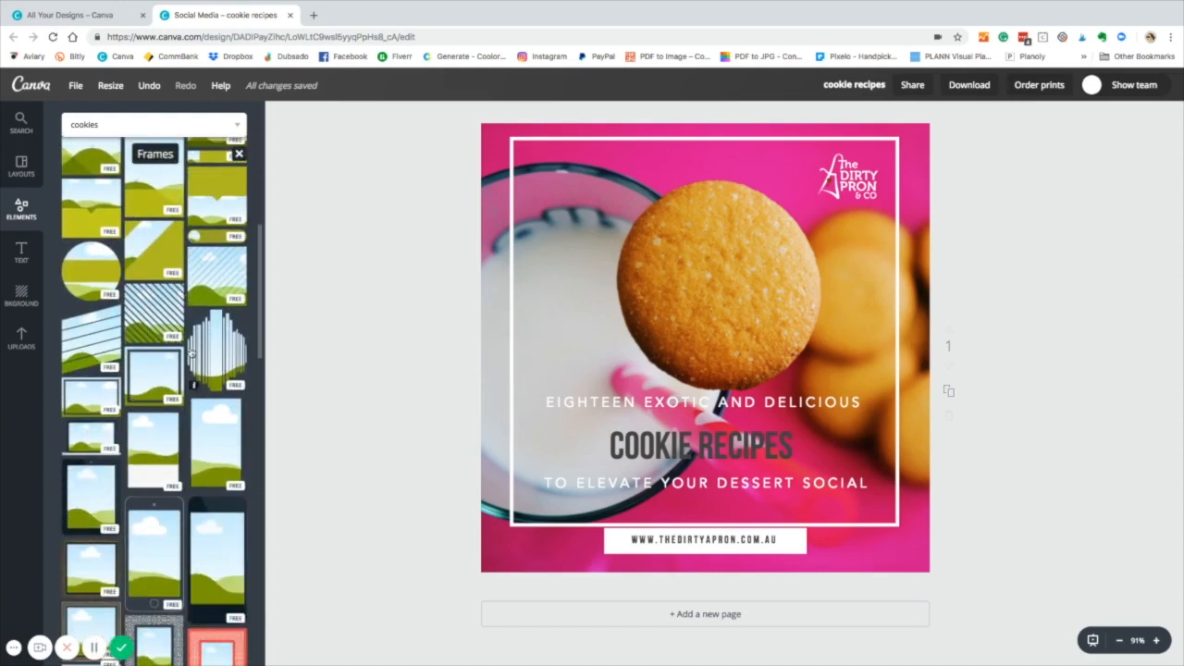
scroll(187, 424, "down", 2)
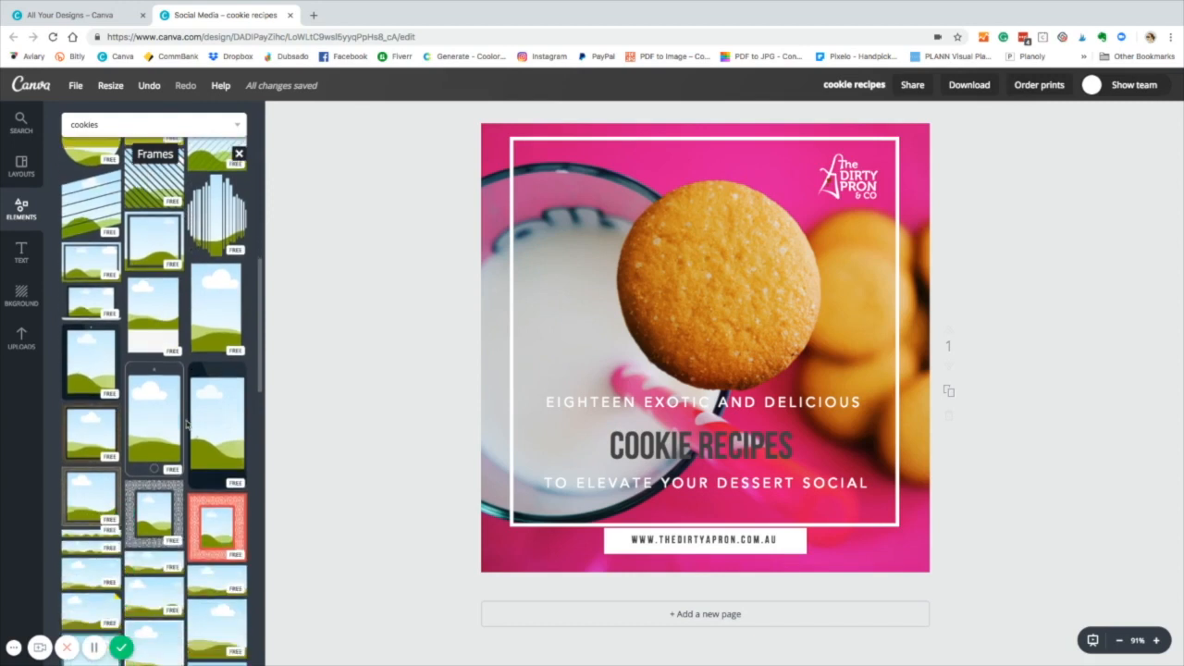
scroll(188, 421, "down", 4)
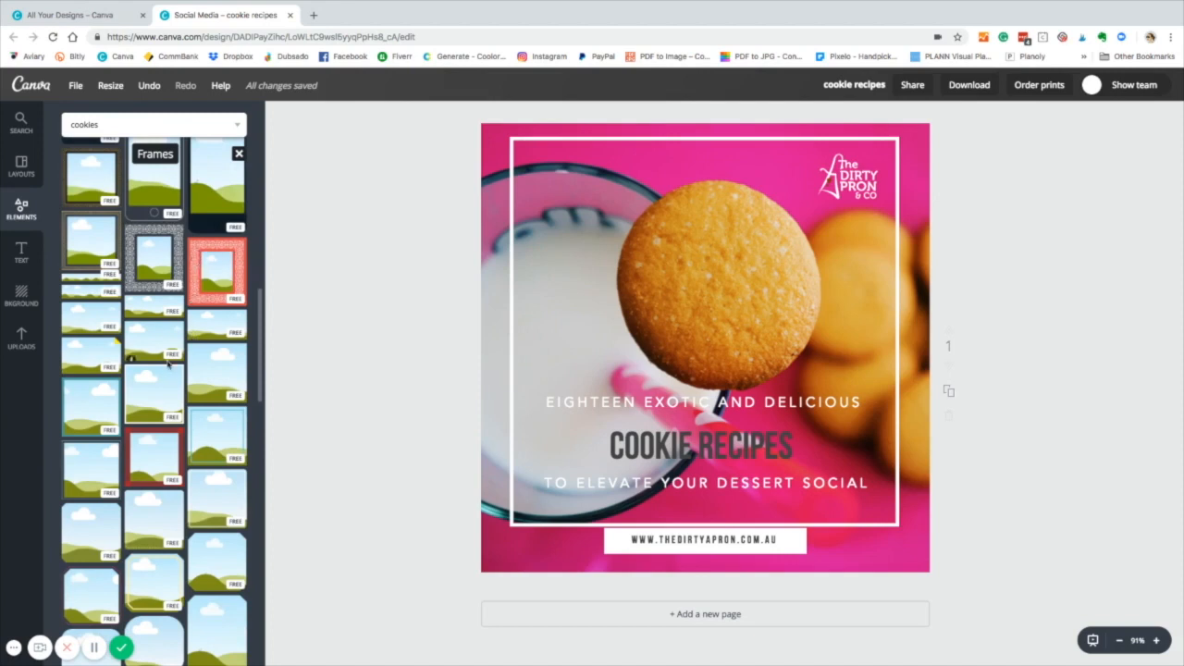
scroll(139, 370, "down", 4)
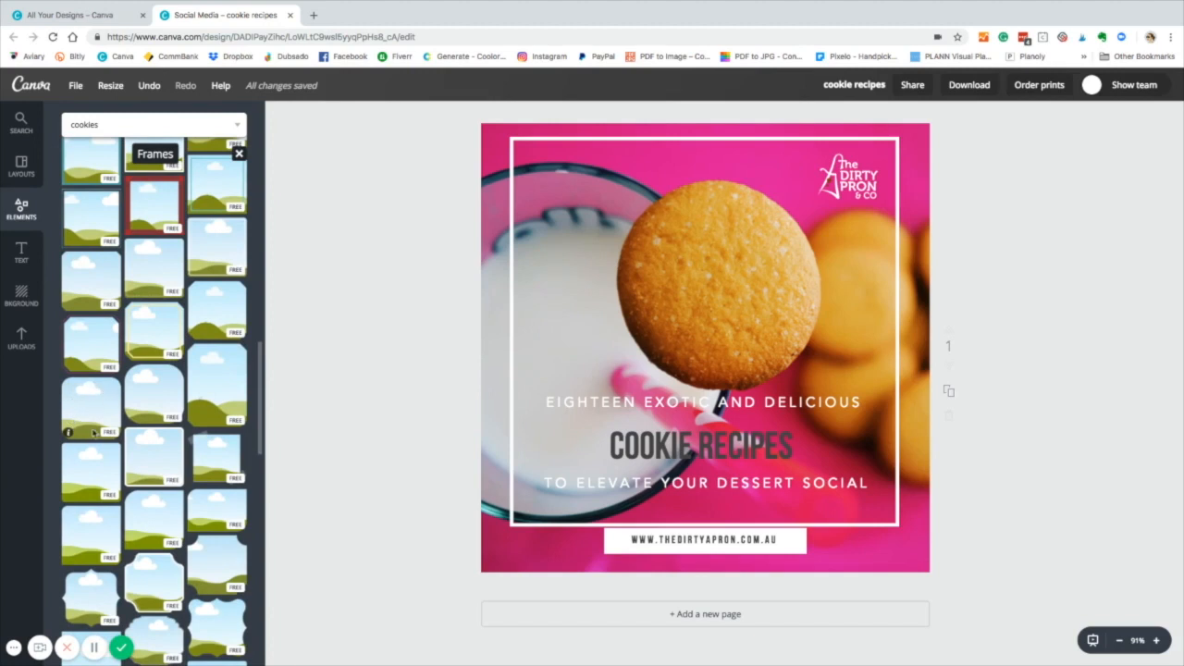
scroll(92, 432, "up", 10)
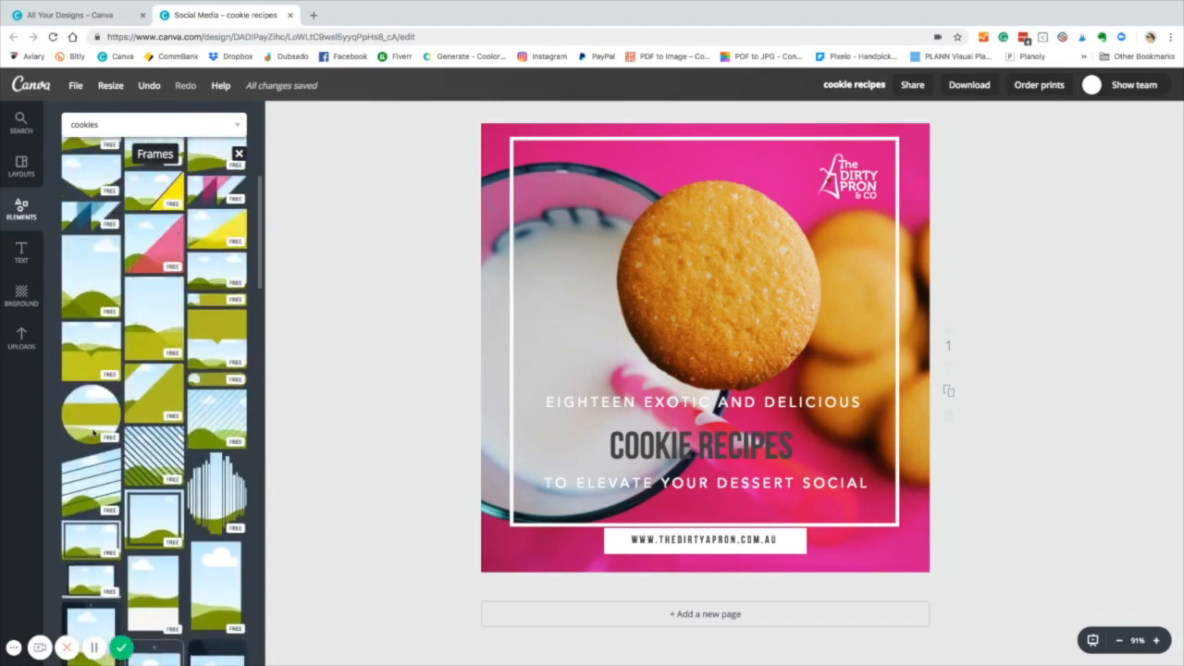
left_click(220, 183)
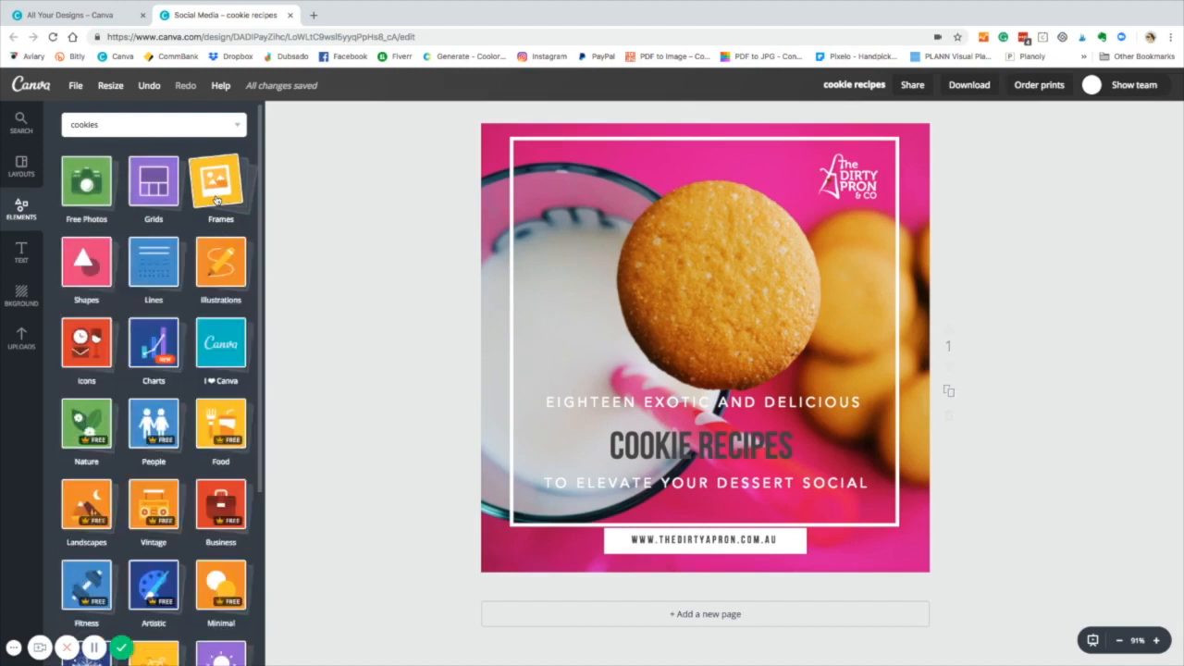
left_click(100, 275)
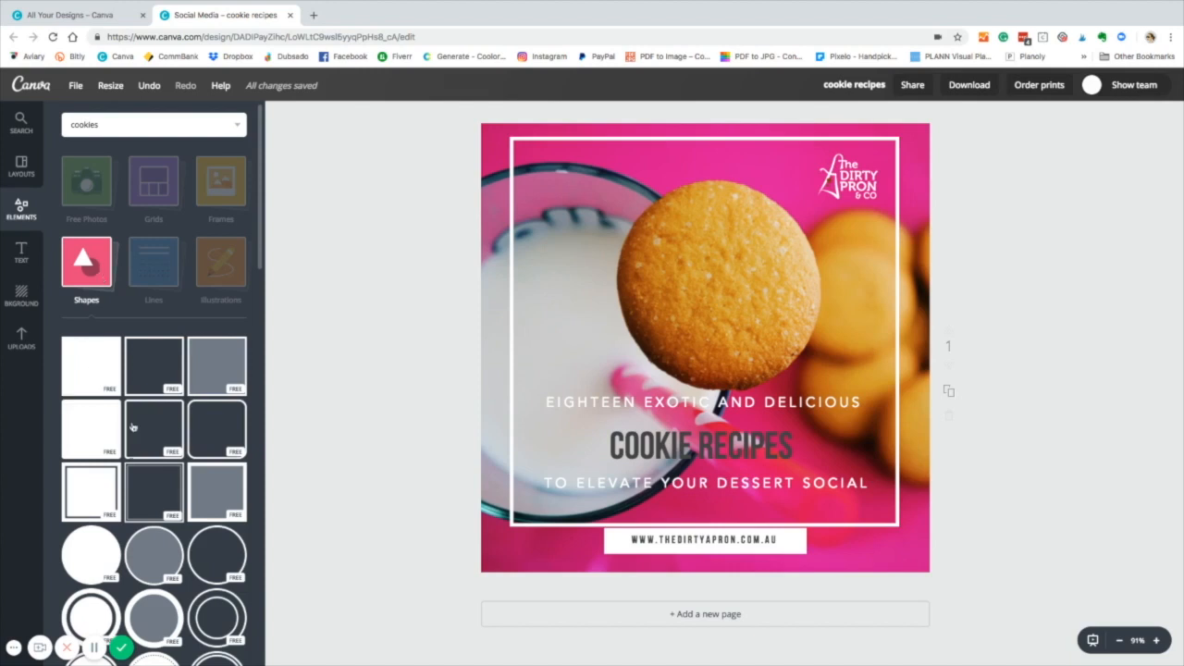
scroll(134, 436, "down", 3)
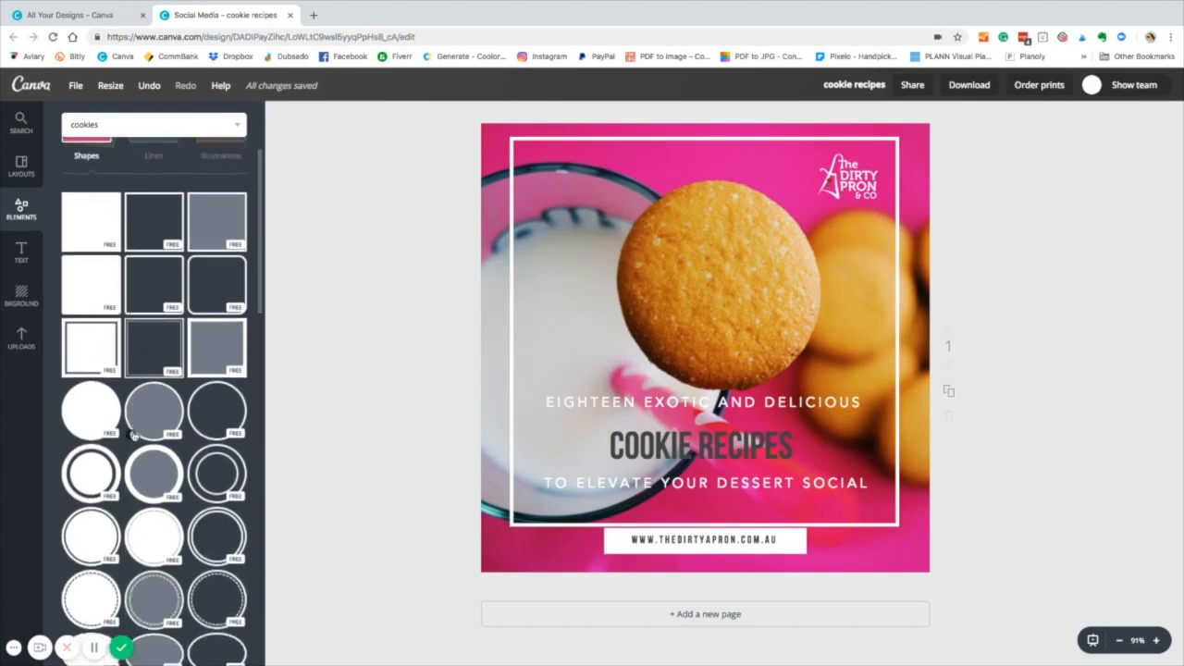
scroll(134, 436, "up", 3)
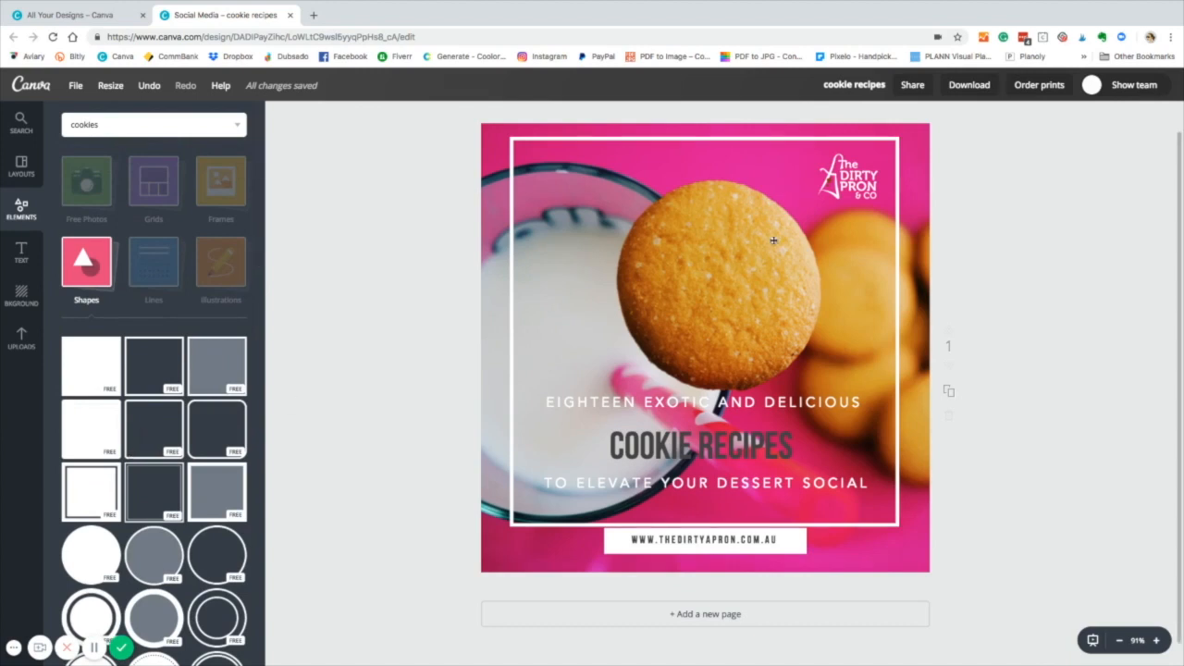
Step: Add a solid circle shape to the design and color it gold from The Dirty Apron & Co. palette
left_click(81, 571)
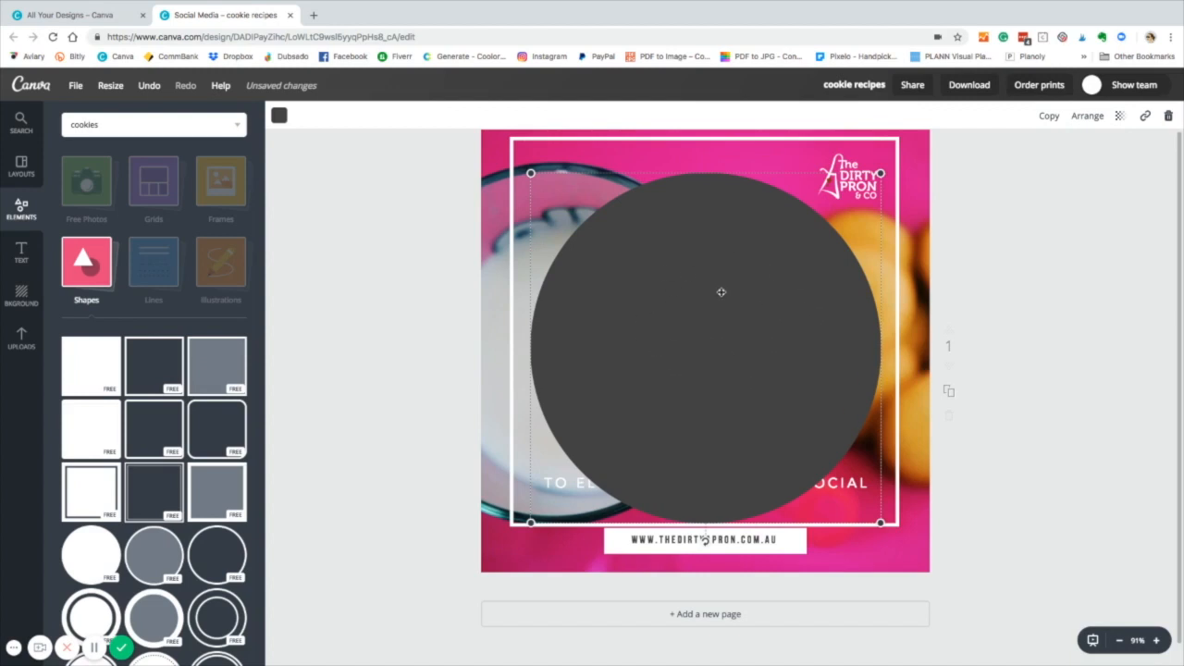
left_click(279, 115)
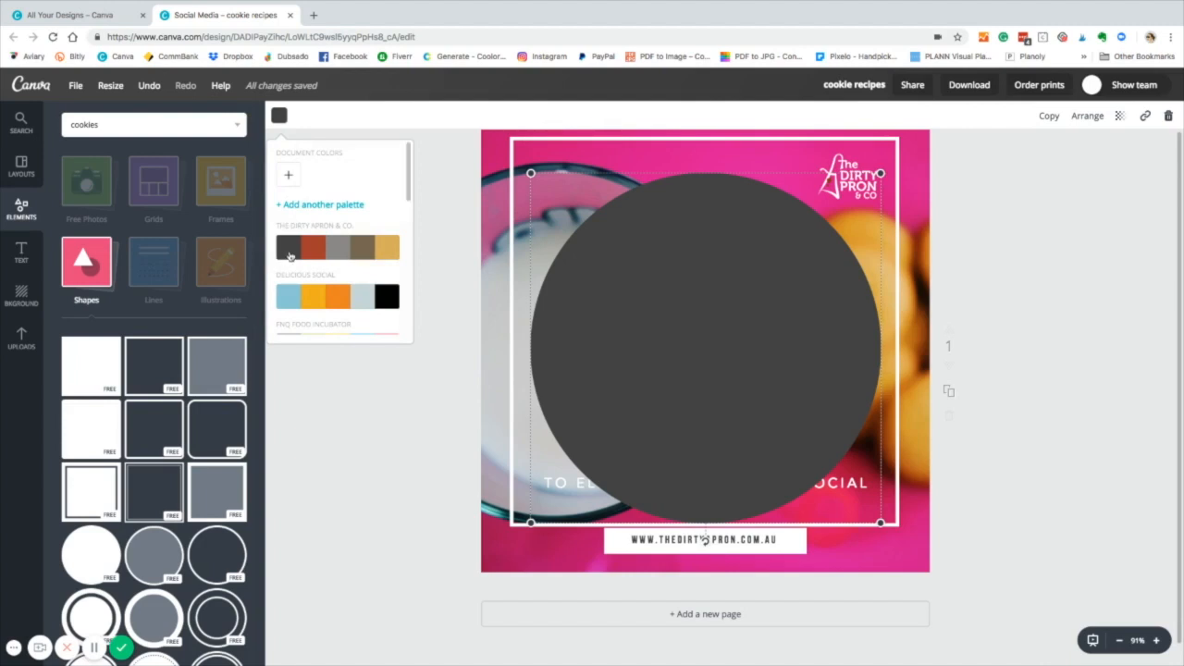
scroll(395, 247, "down", 5)
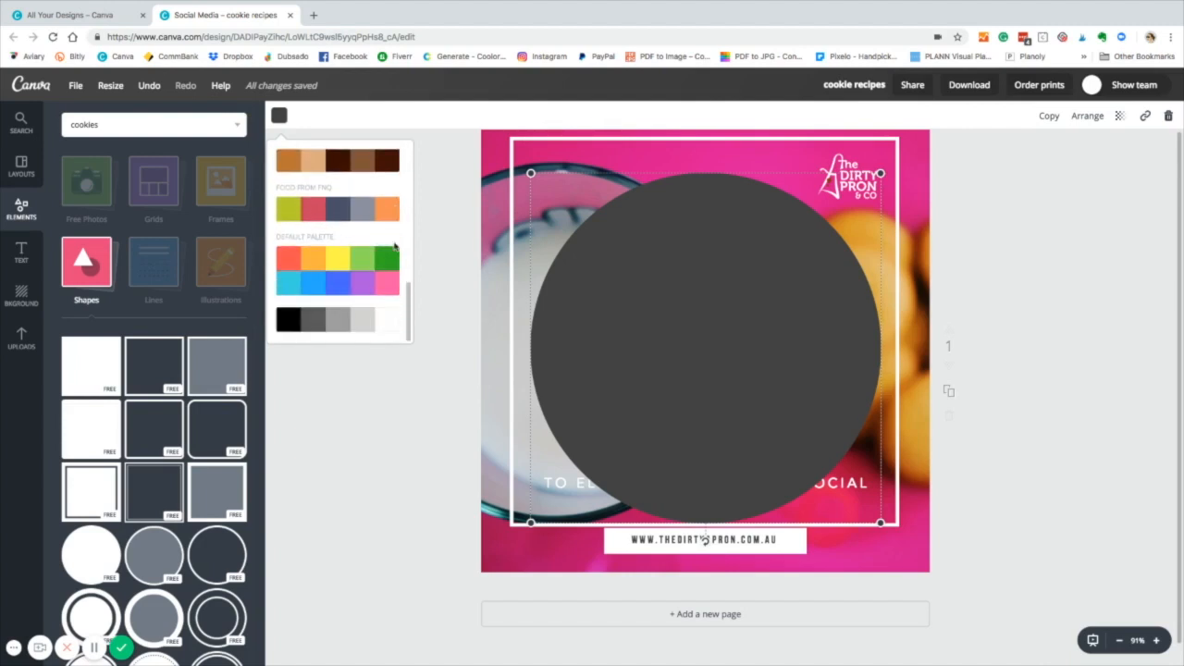
scroll(317, 268, "up", 6)
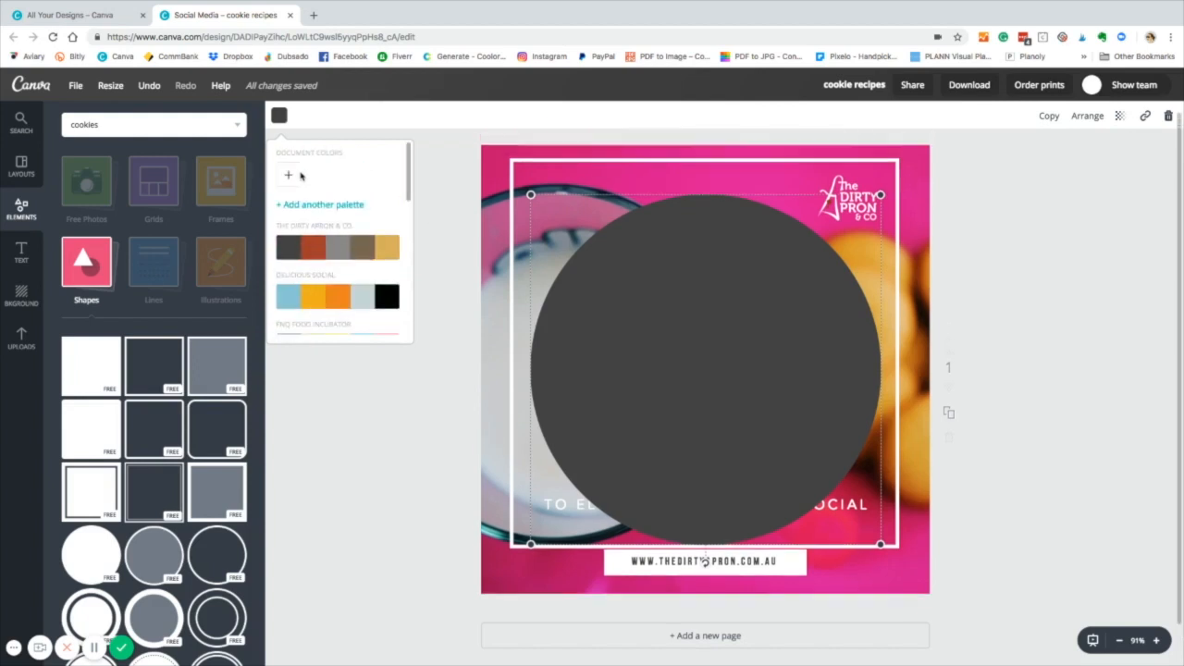
left_click(287, 178)
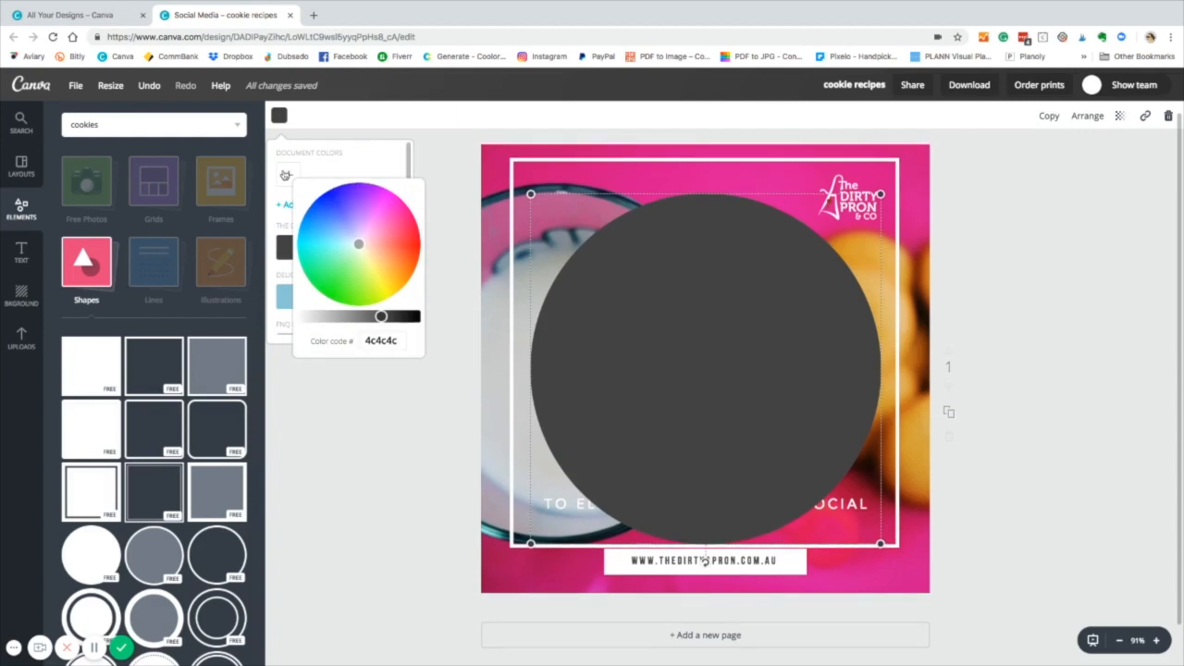
left_click(410, 176)
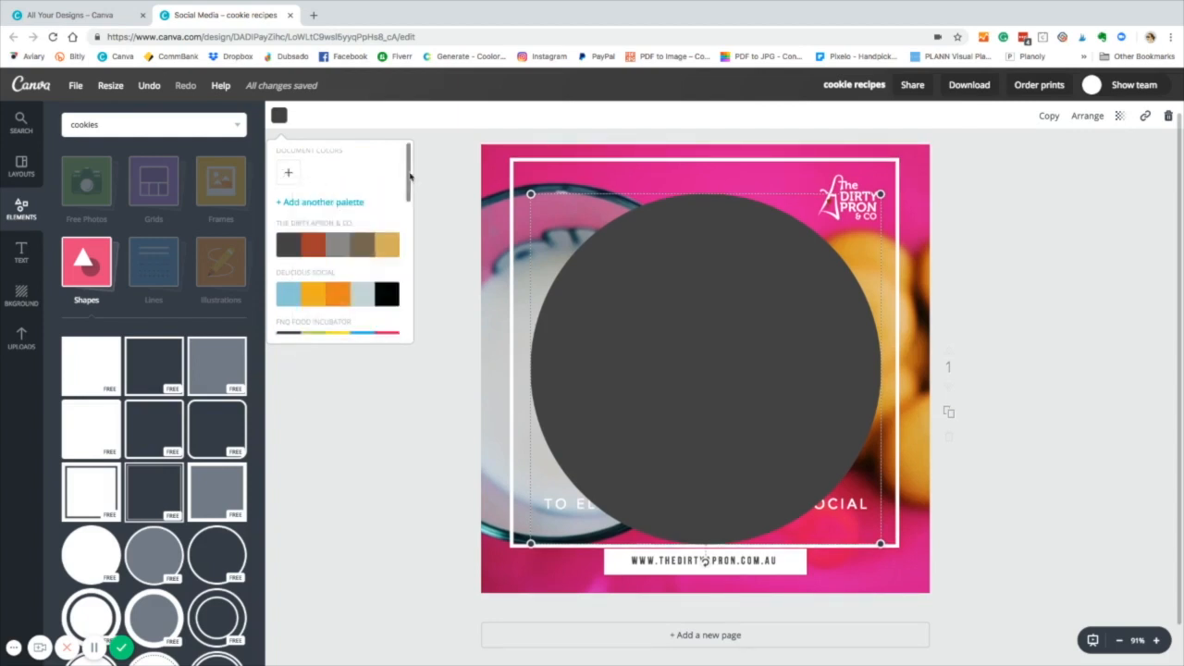
left_click(381, 248)
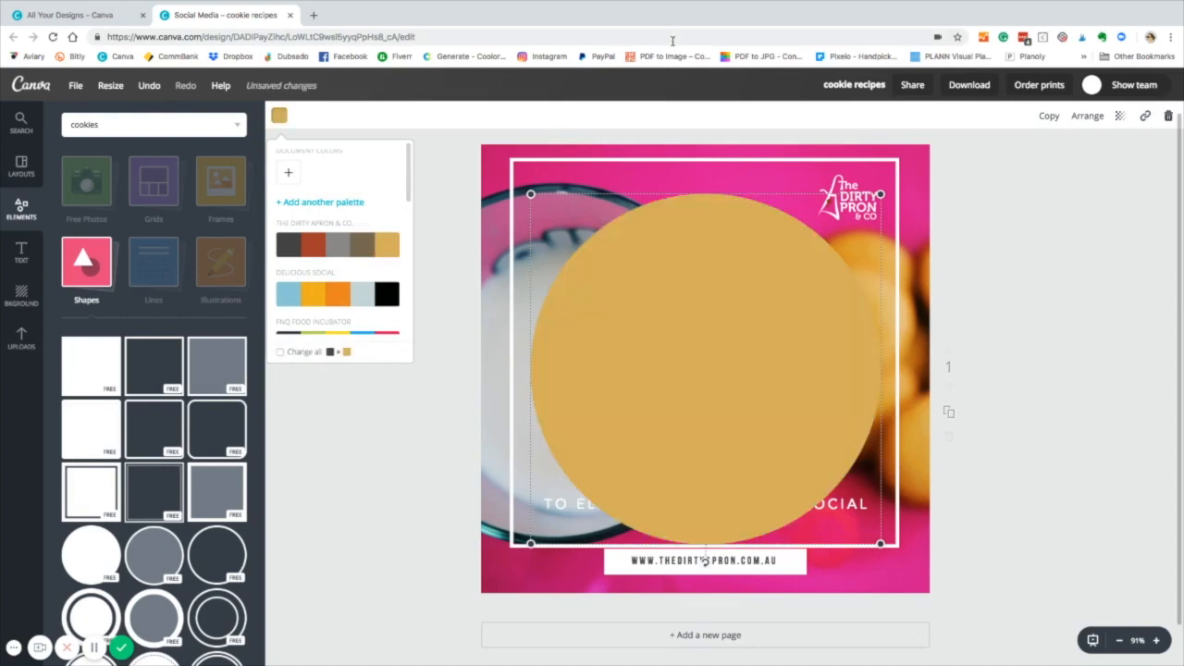
Step: Shrink the gold circle into the white frame's upper-left corner and layer it behind the logo, moved to the same spot
left_click_drag(883, 195, 559, 186)
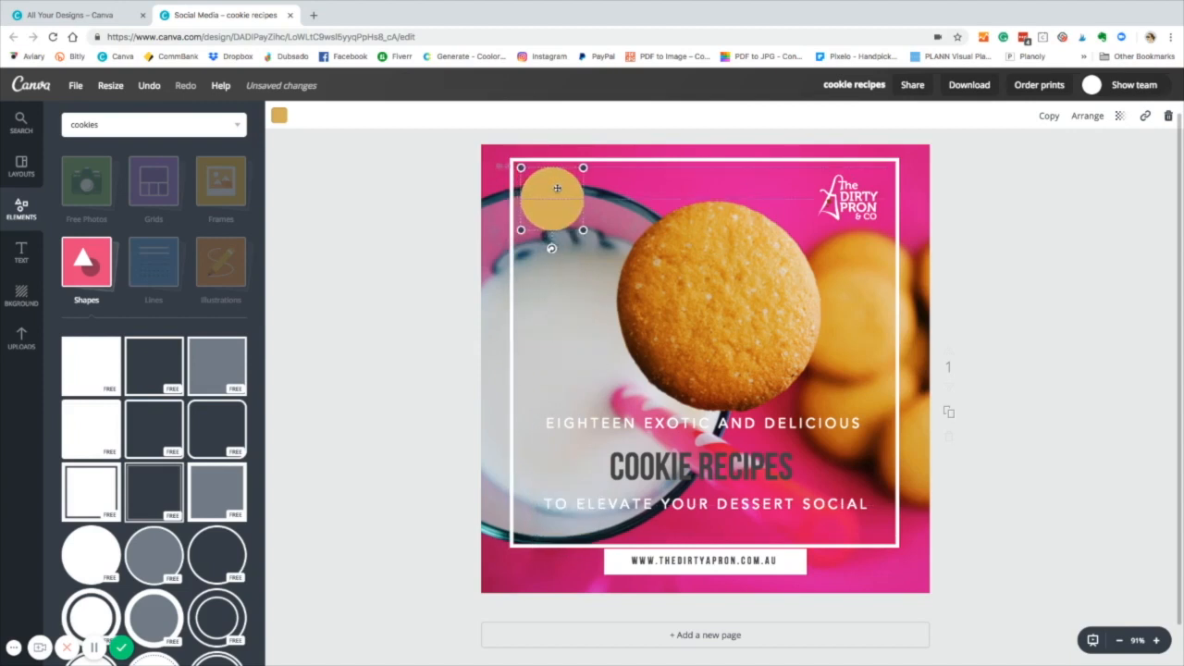
left_click_drag(847, 197, 568, 198)
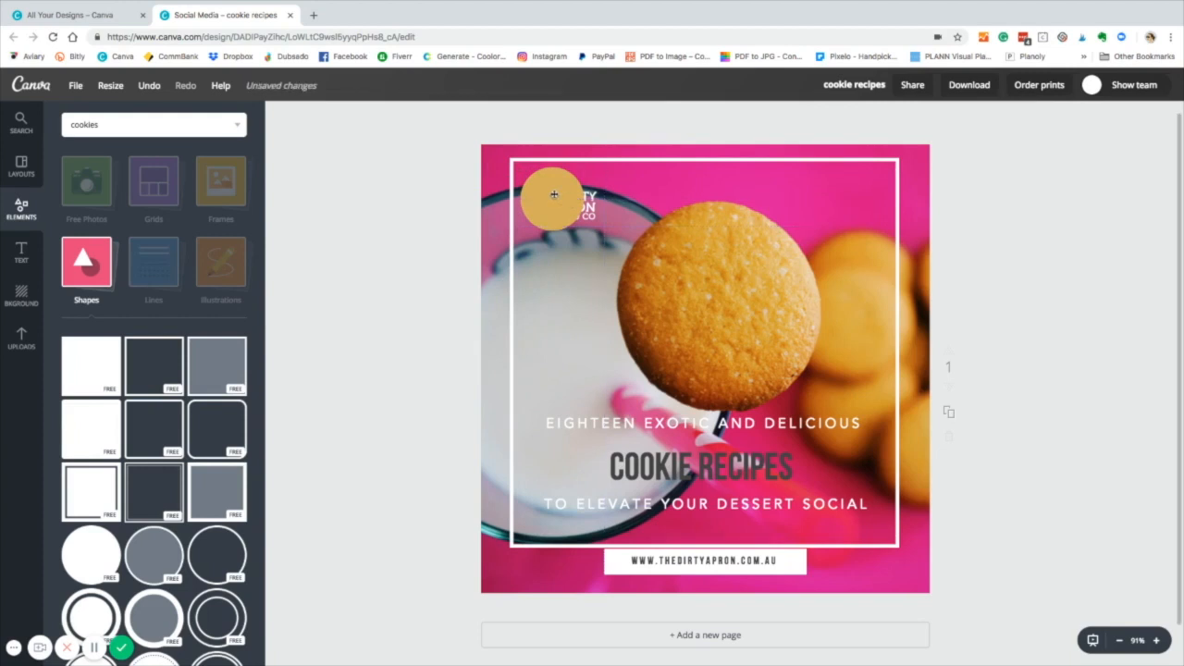
left_click(554, 194)
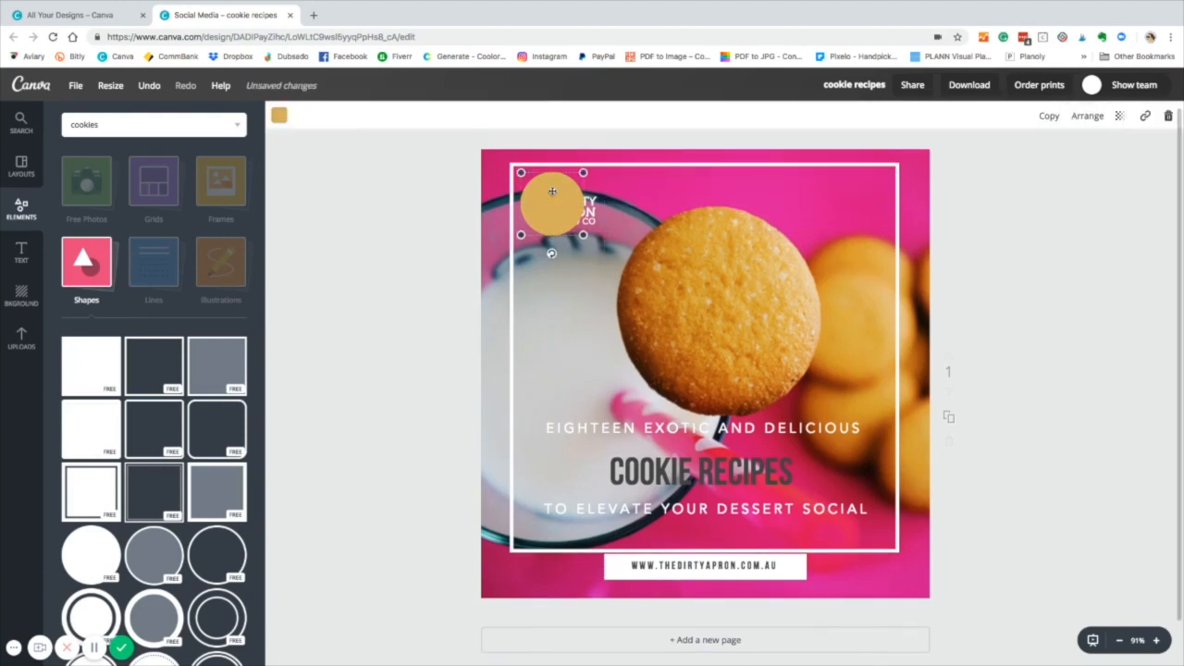
left_click(1081, 117)
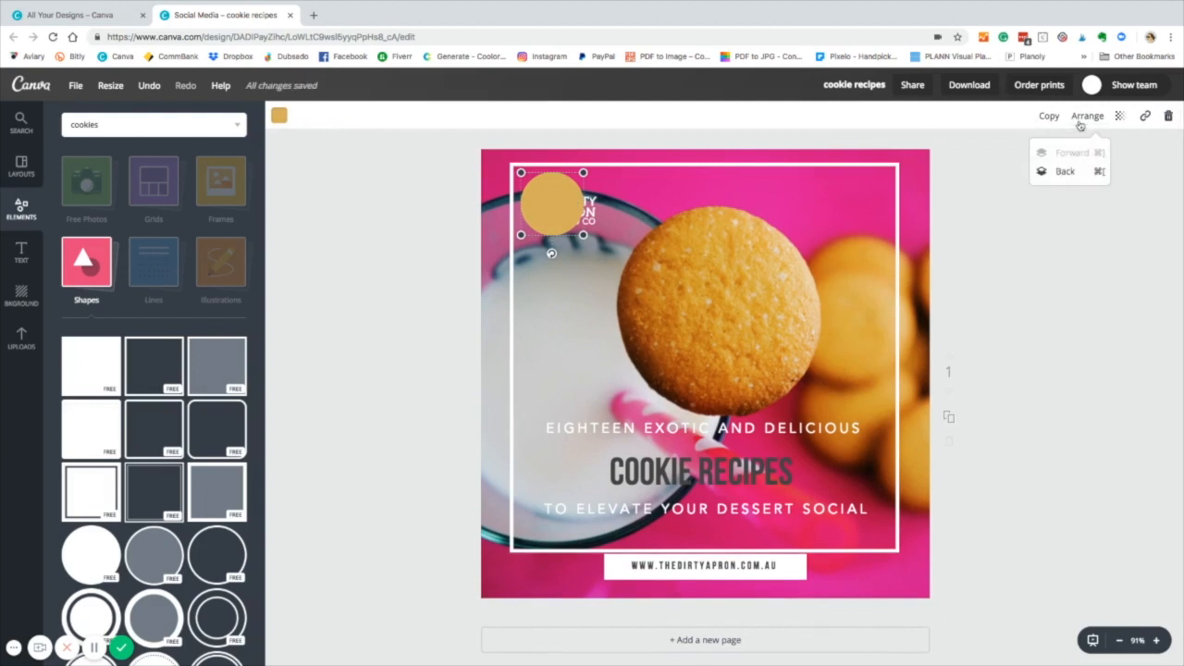
left_click(1073, 172)
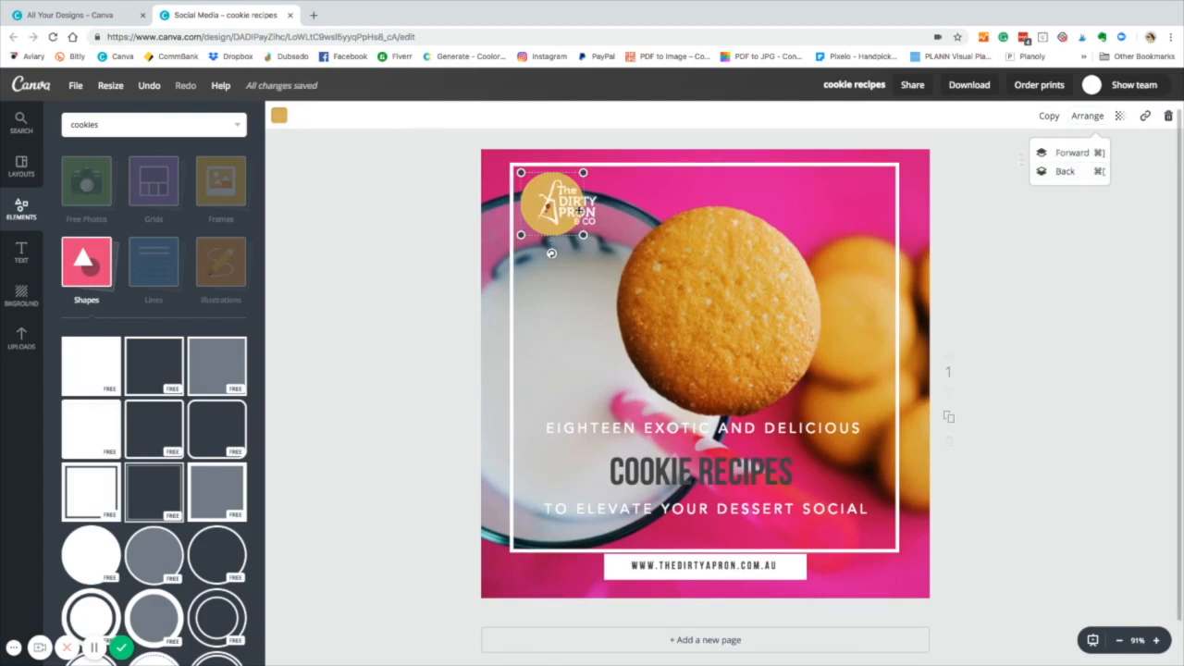
Step: Shrink the white logo and center it inside the gold circle
left_click(577, 211)
left_click(574, 211)
left_click_drag(603, 178, 557, 199)
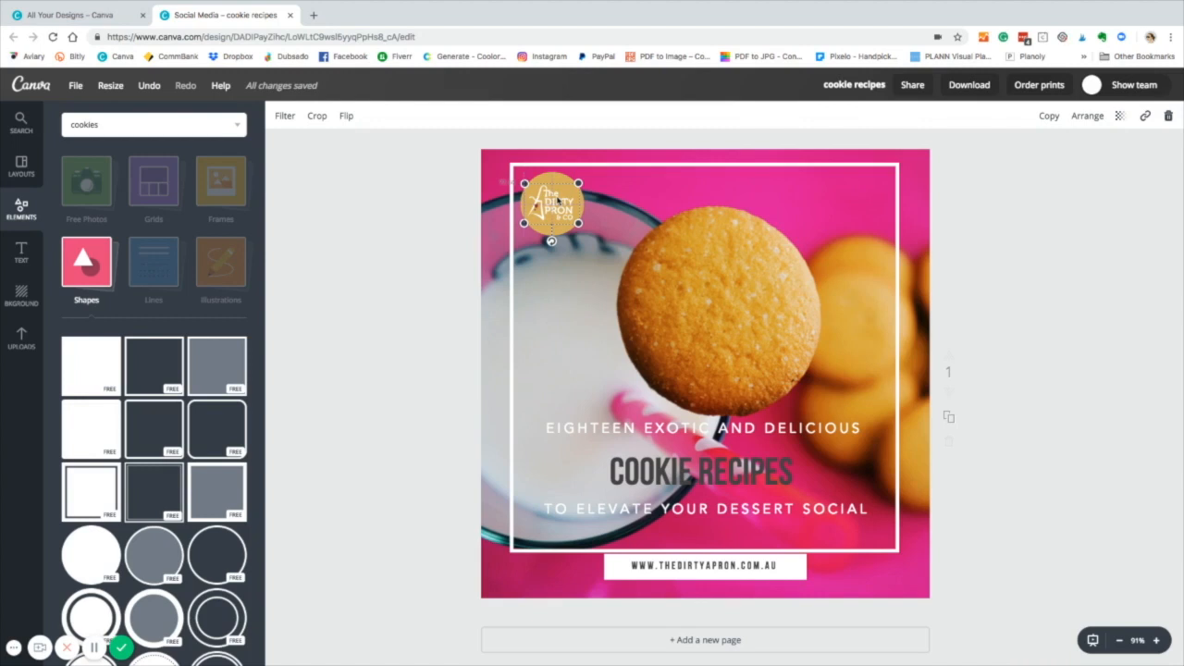
left_click(1042, 227)
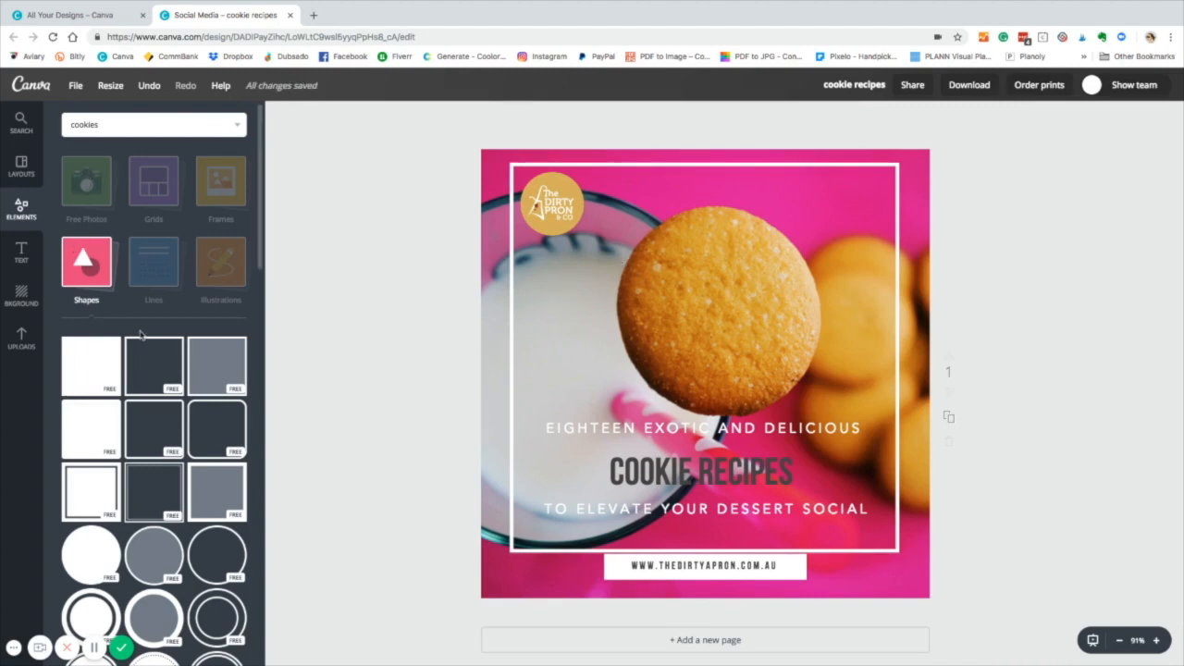
Step: Add the red scalloped line from the Lines elements across the cookie and color it white from the default palette
left_click(147, 274)
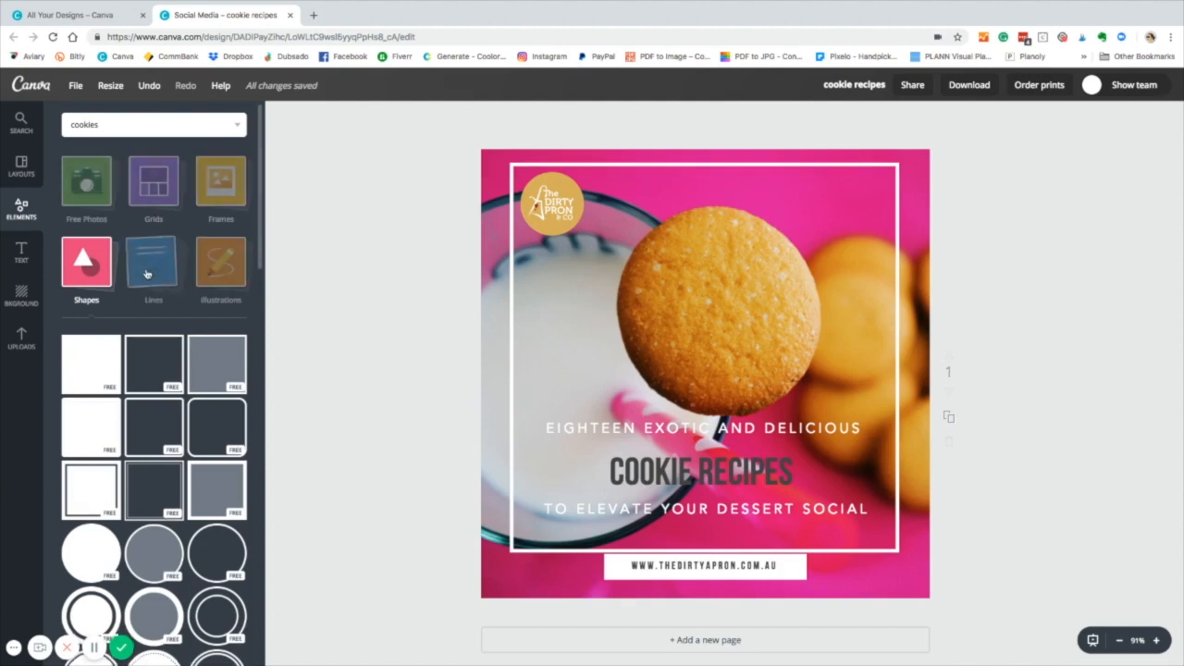
left_click(146, 274)
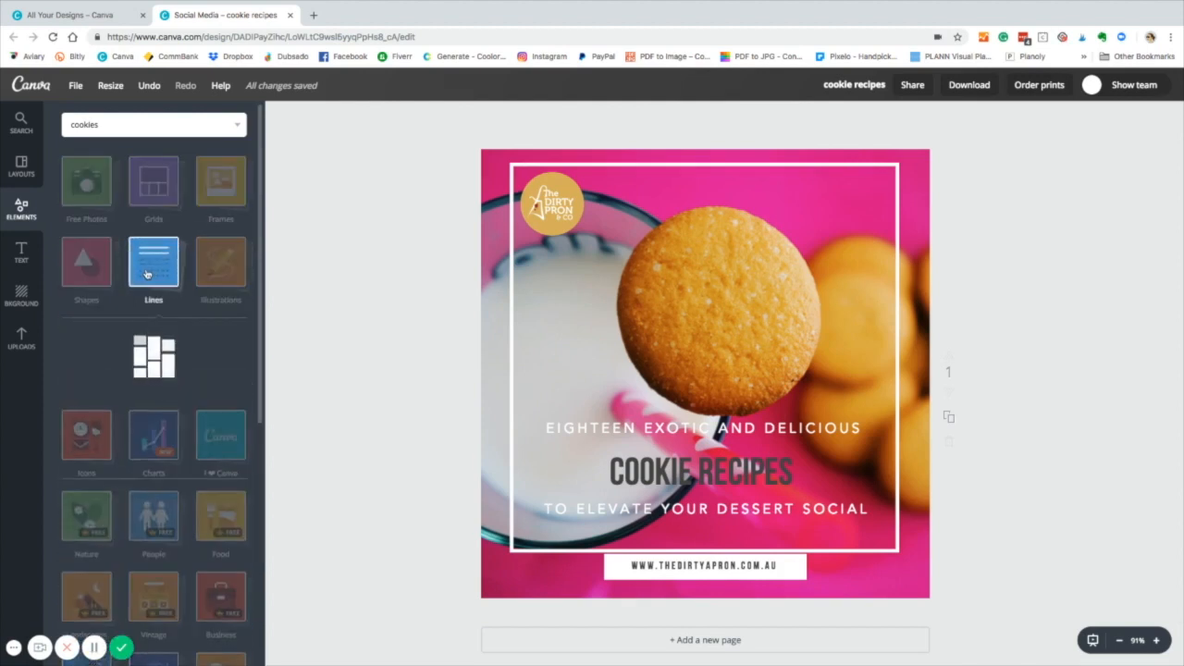
scroll(171, 438, "down", 3)
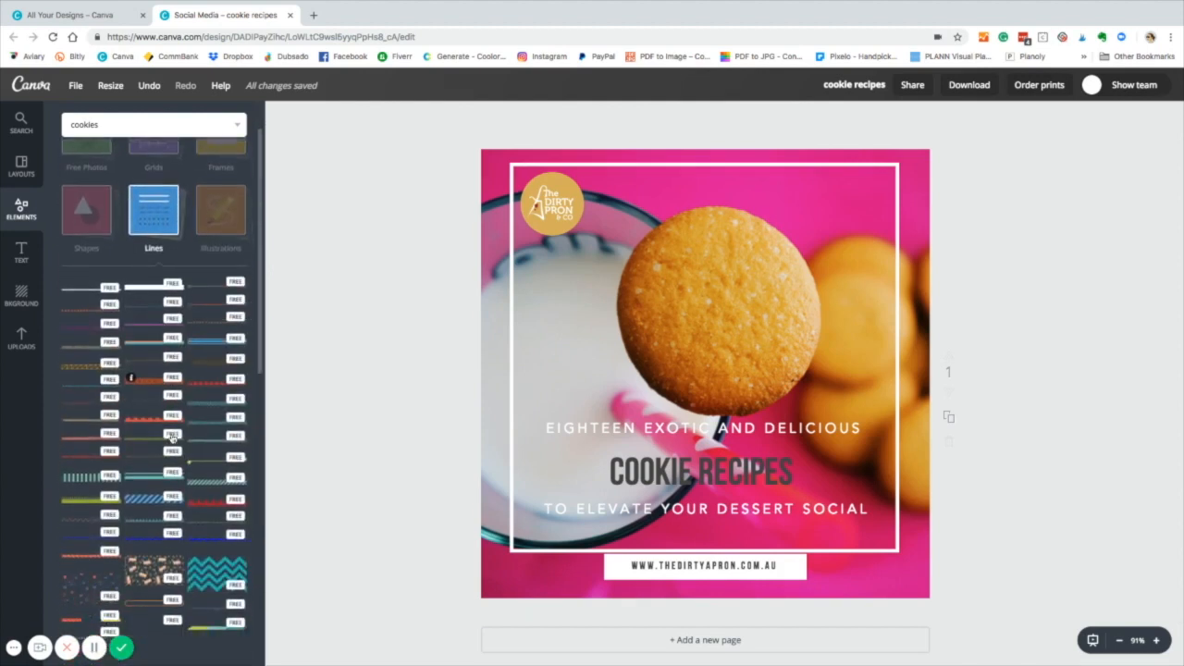
scroll(219, 284, "down", 2)
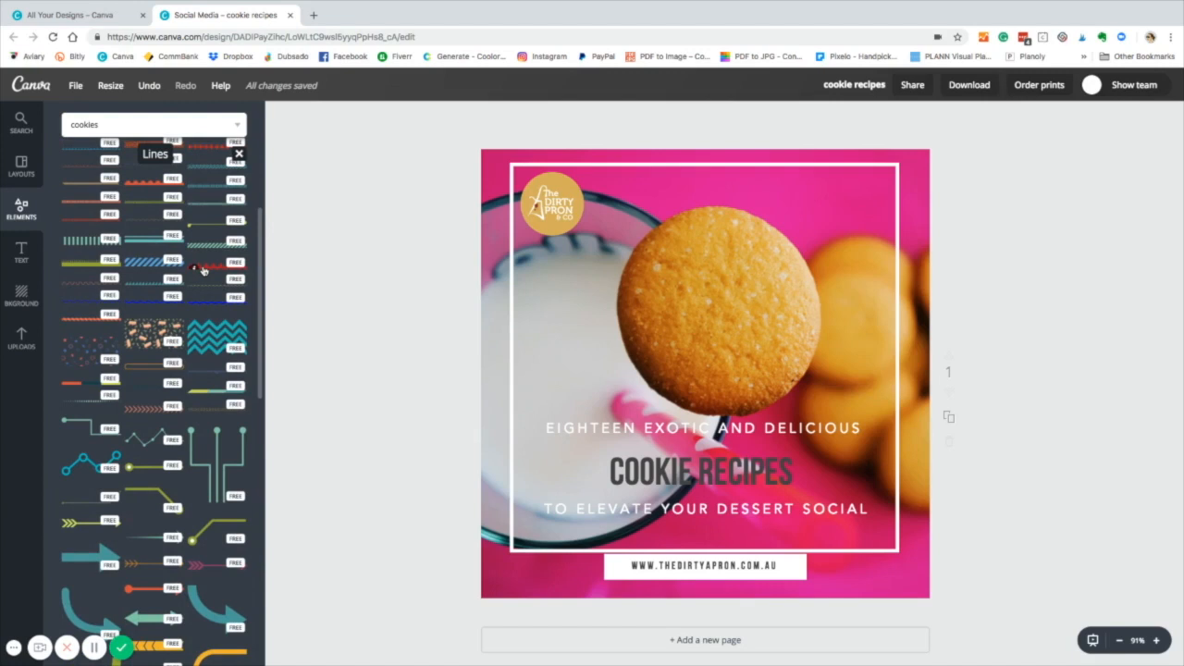
left_click(202, 269)
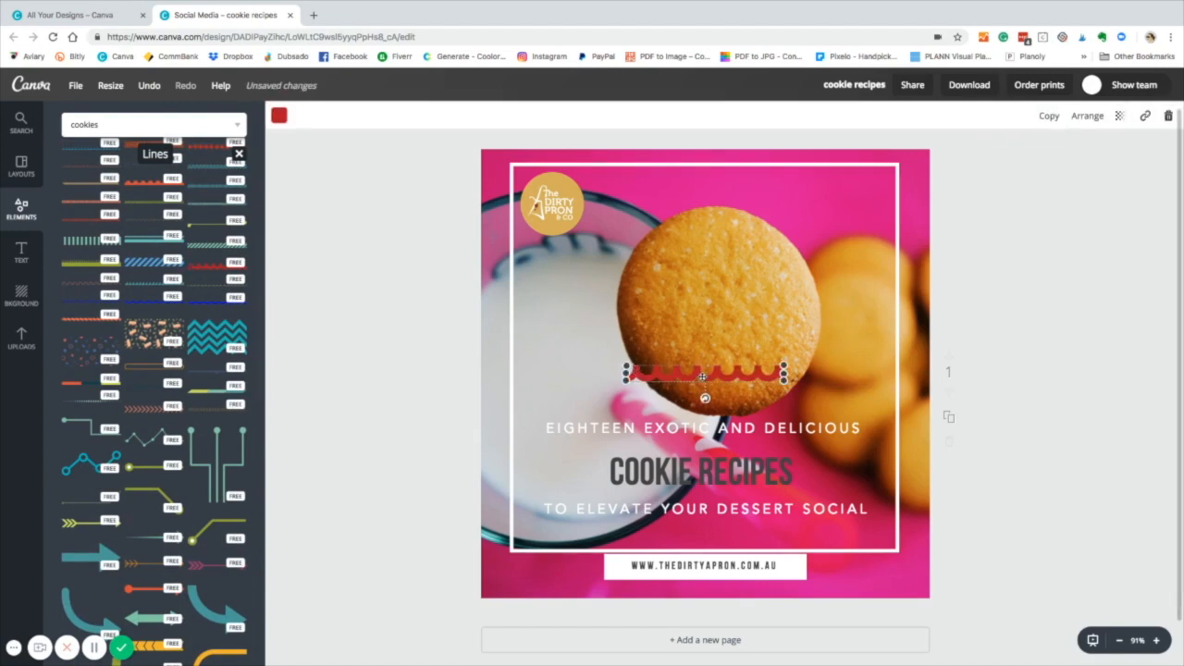
left_click(278, 115)
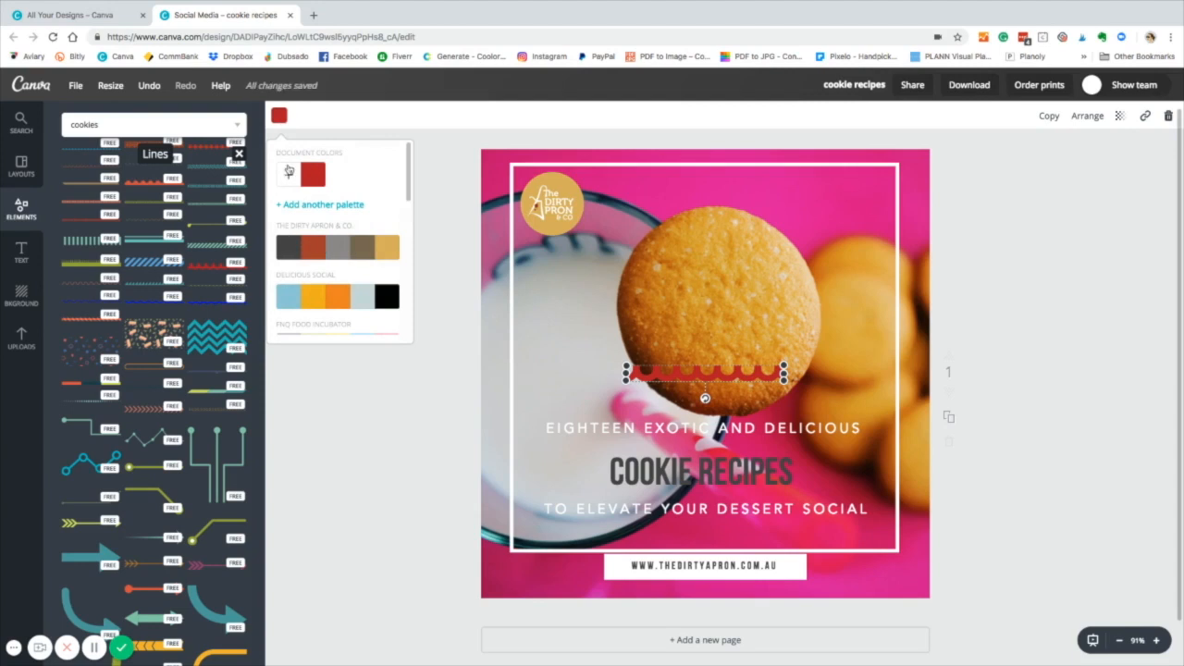
scroll(331, 210, "down", 5)
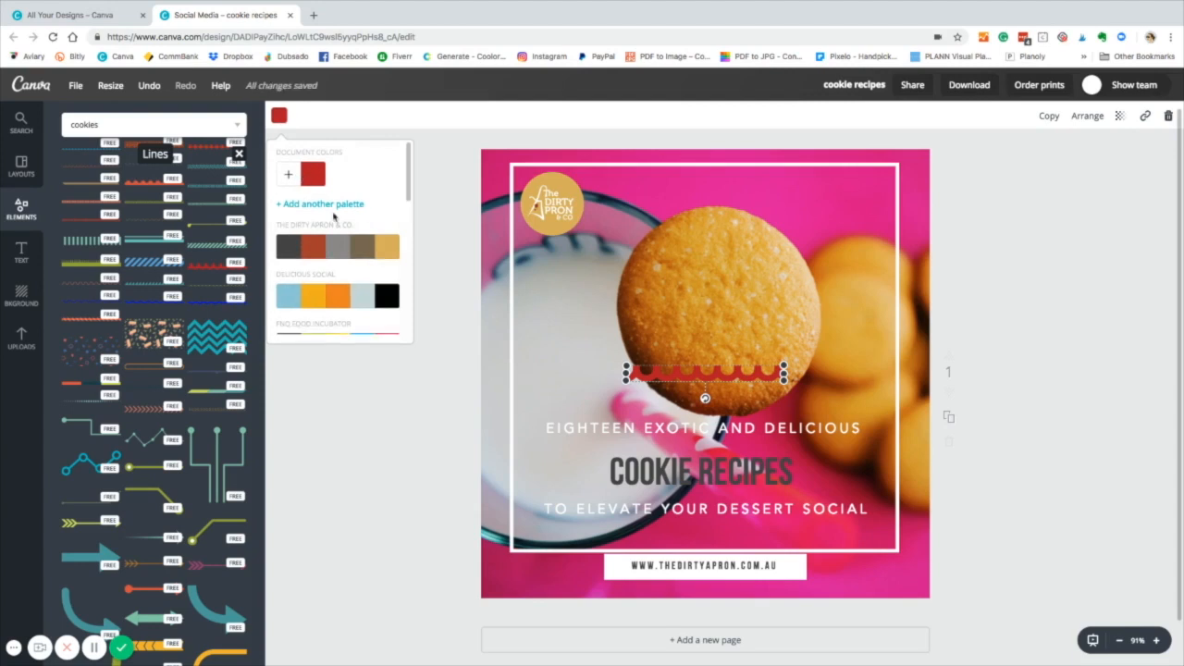
left_click(389, 327)
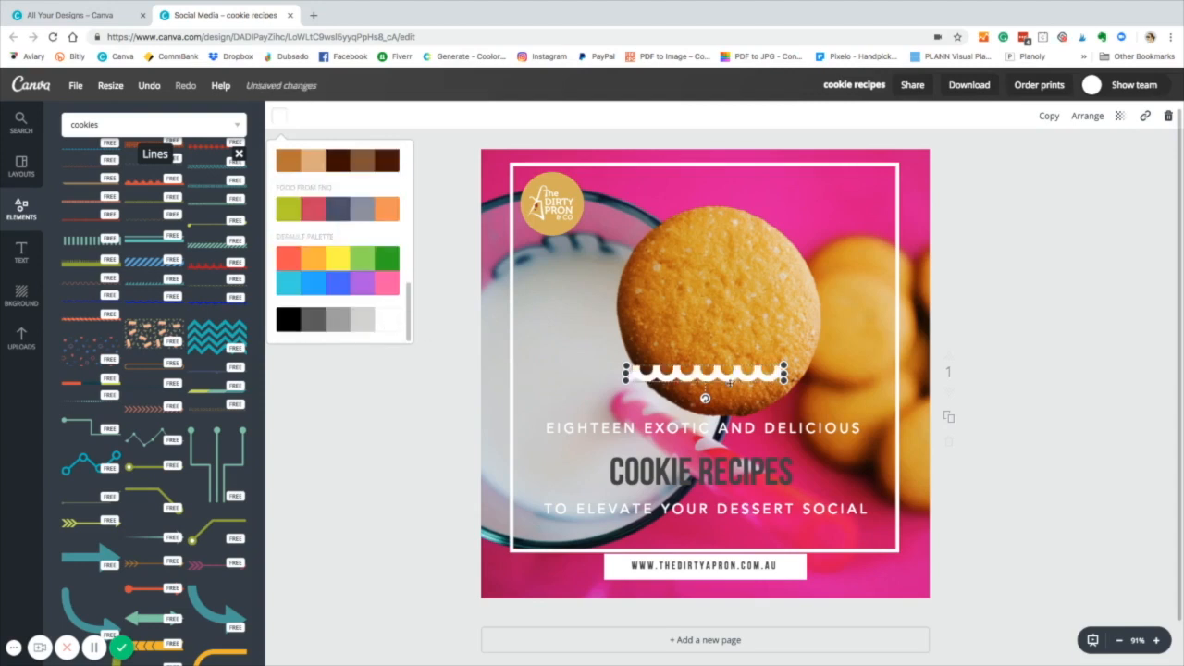
Step: Delete the white scalloped line from the cookie and return to the start of the Lines collection
left_click(767, 300)
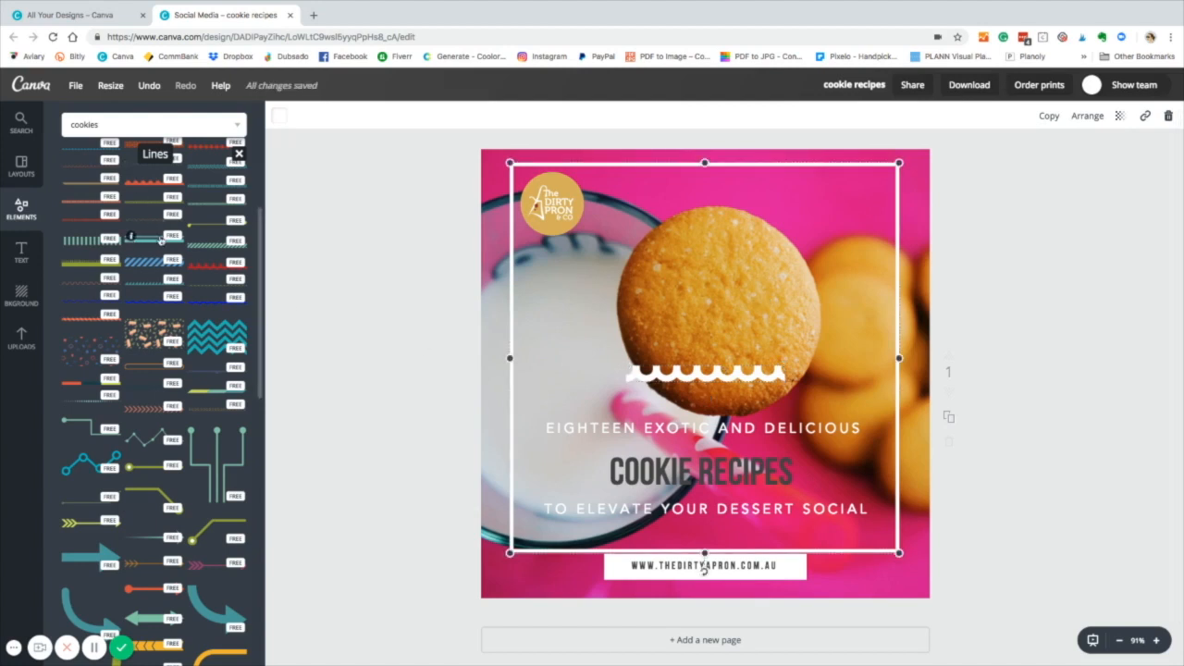
left_click(751, 375)
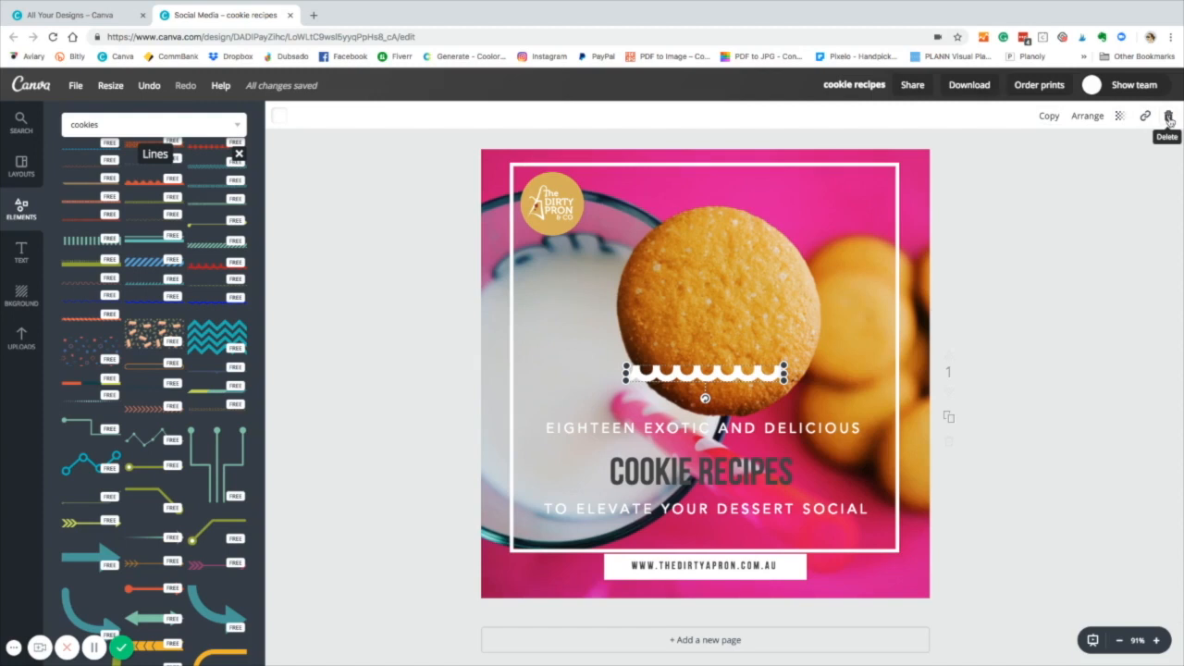
left_click(1168, 119)
left_click(239, 154)
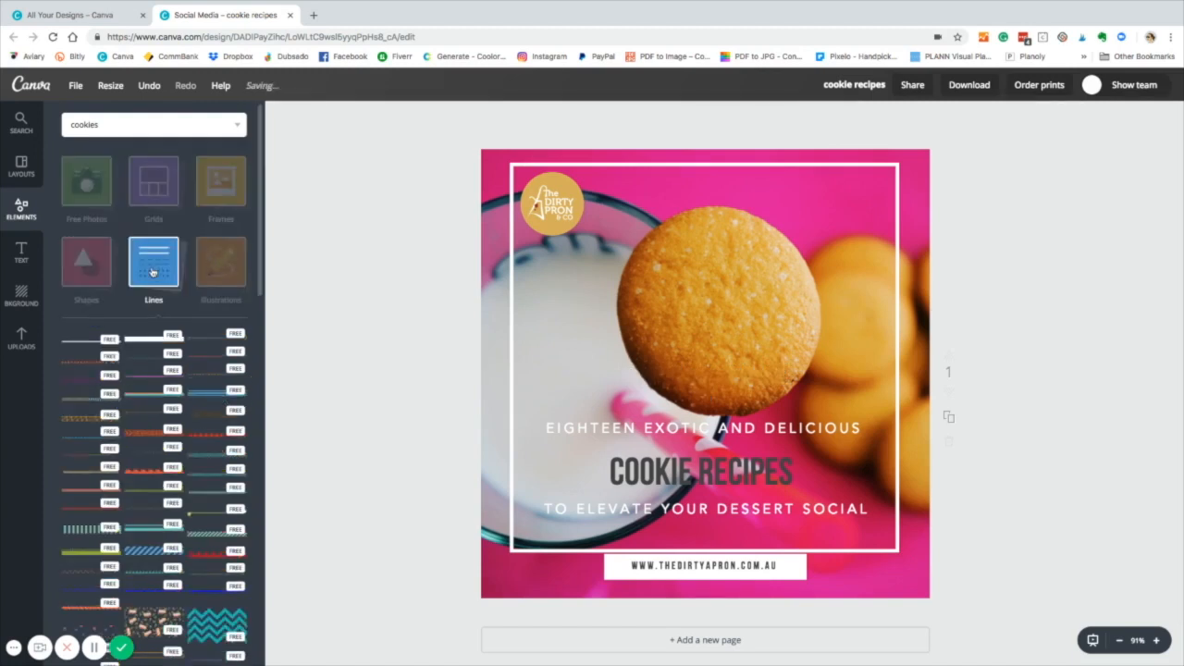
Step: Browse the illustrations and the other element categories in the elements library
left_click(222, 267)
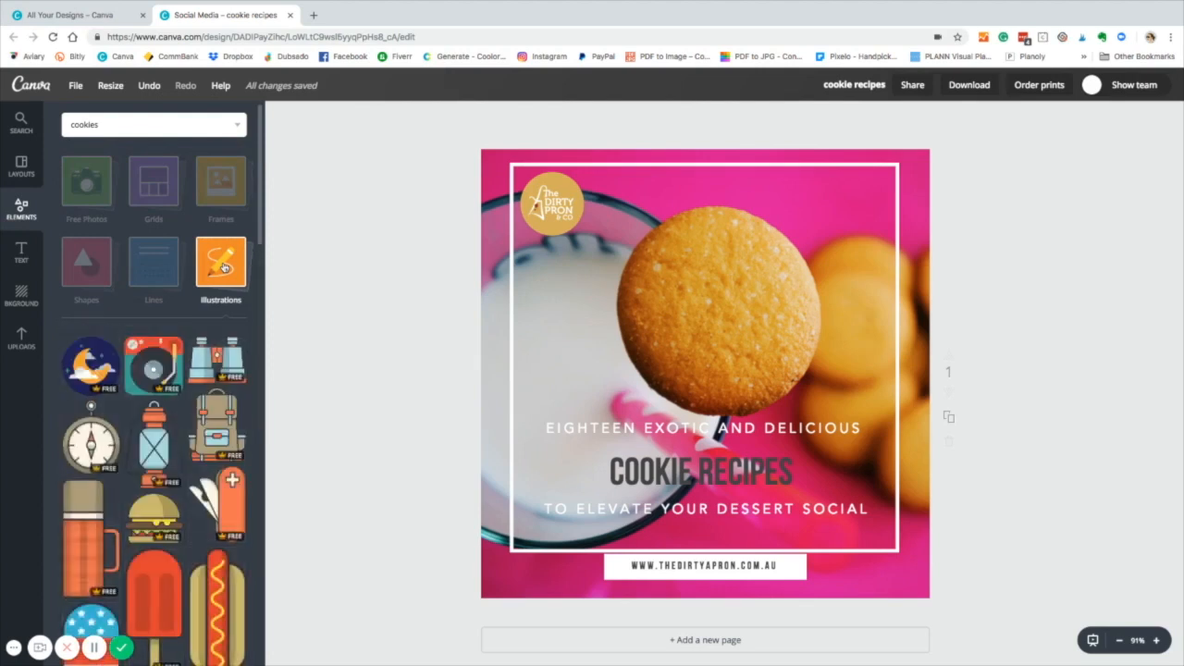
scroll(222, 285, "down", 1)
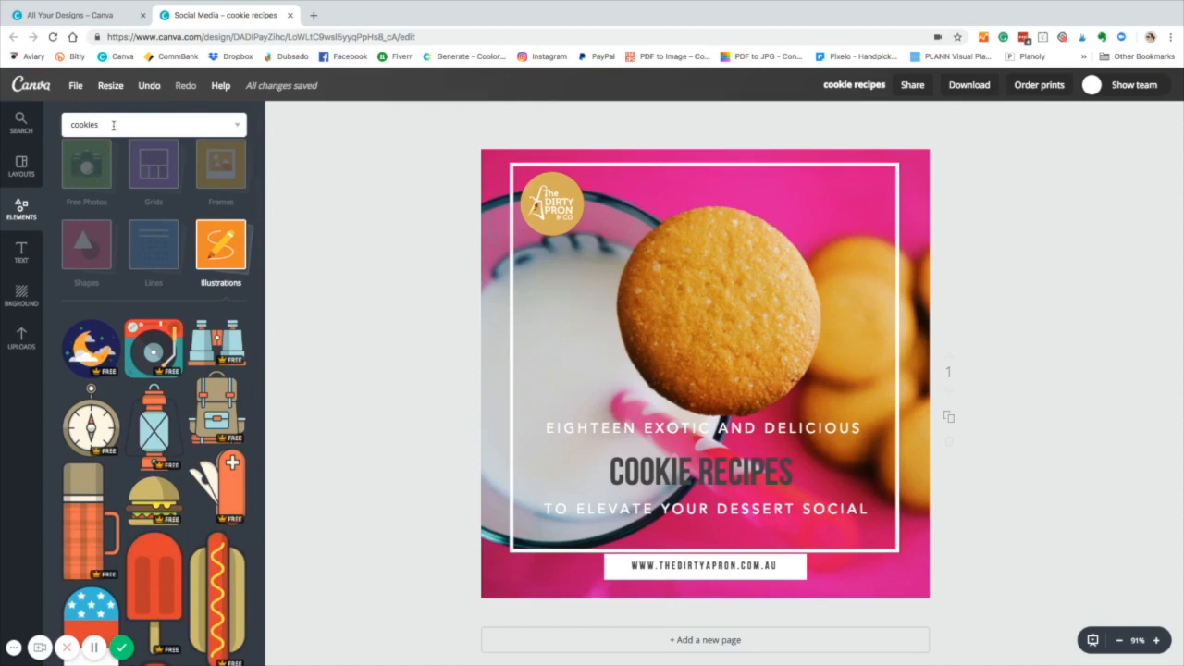
left_click(218, 248)
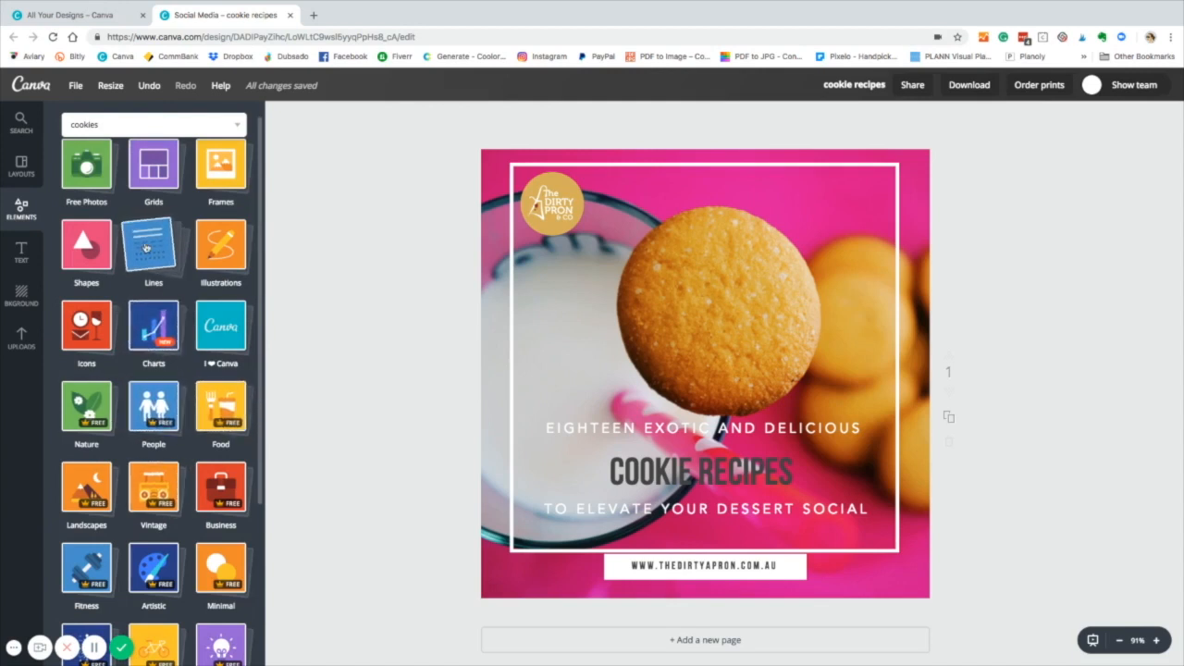
scroll(145, 248, "up", 1)
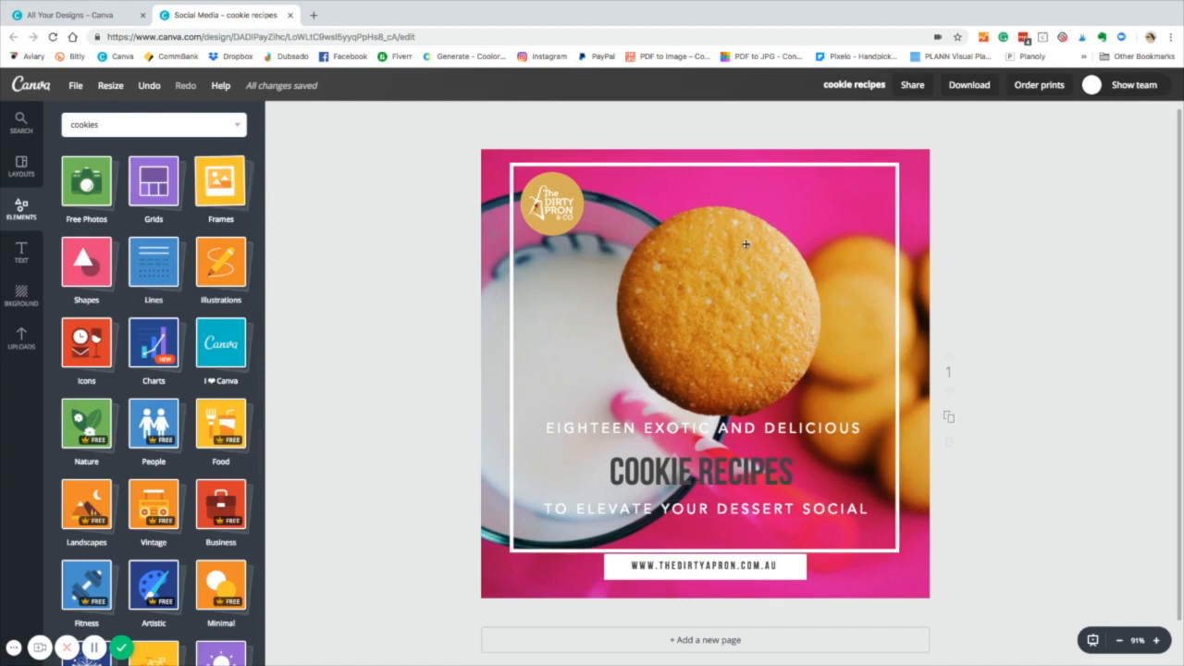
Step: Duplicate the finished cookie recipes page as a second page
scroll(746, 244, "down", 1)
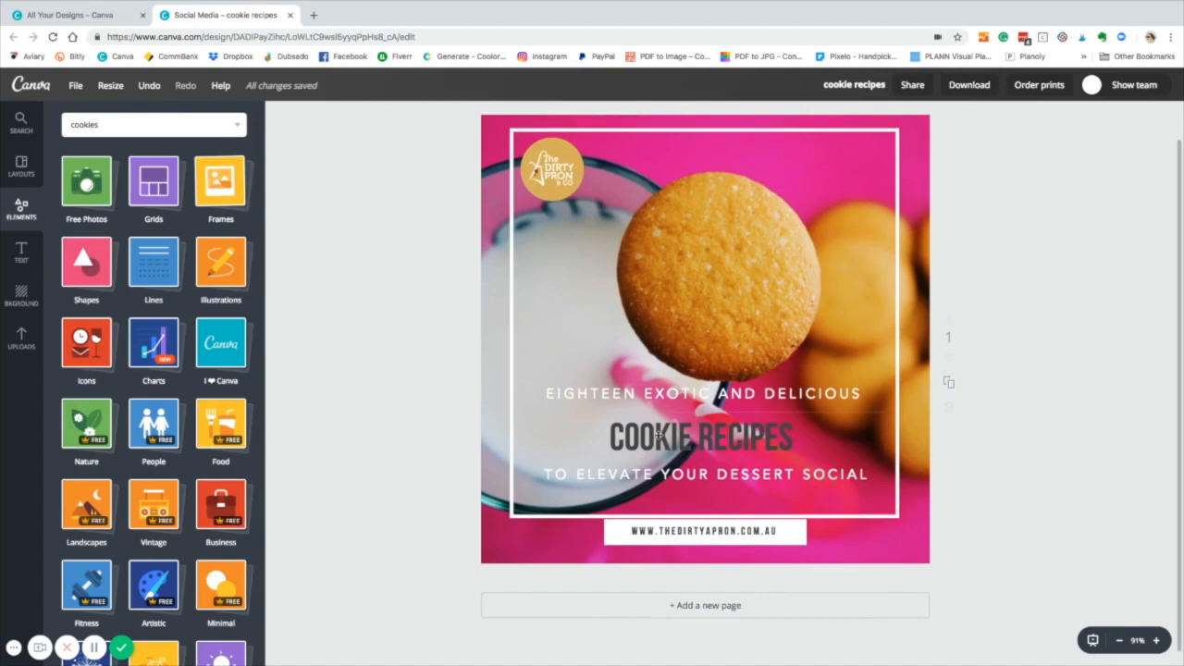
left_click(952, 385)
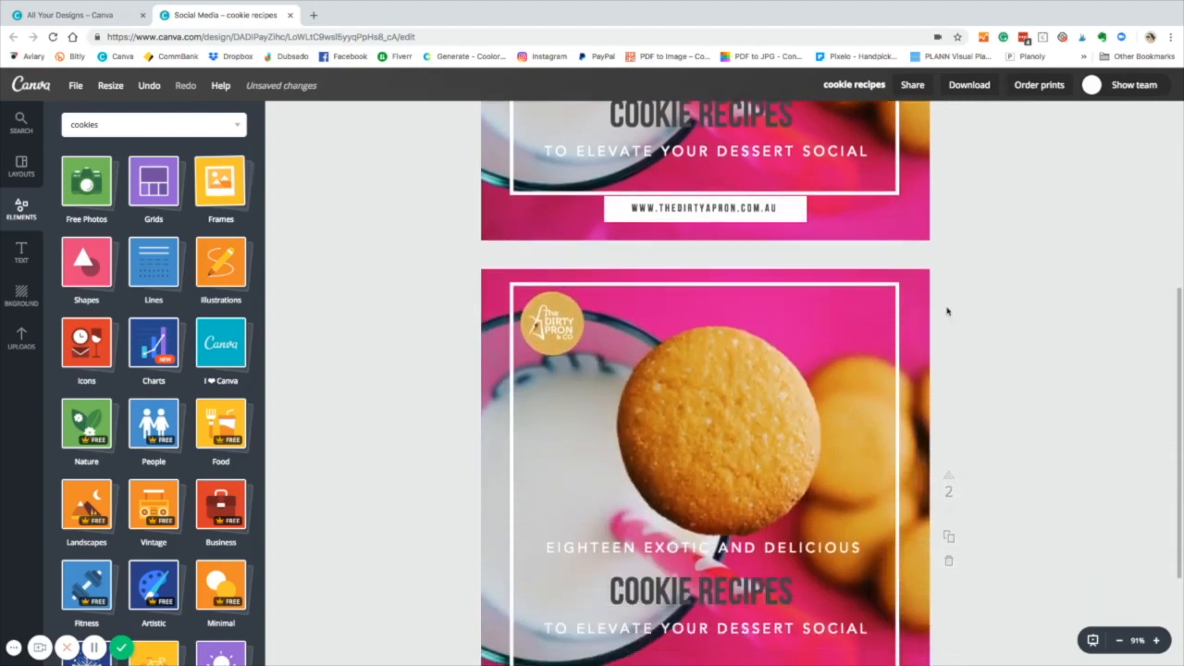
left_click(763, 389)
left_click(909, 346)
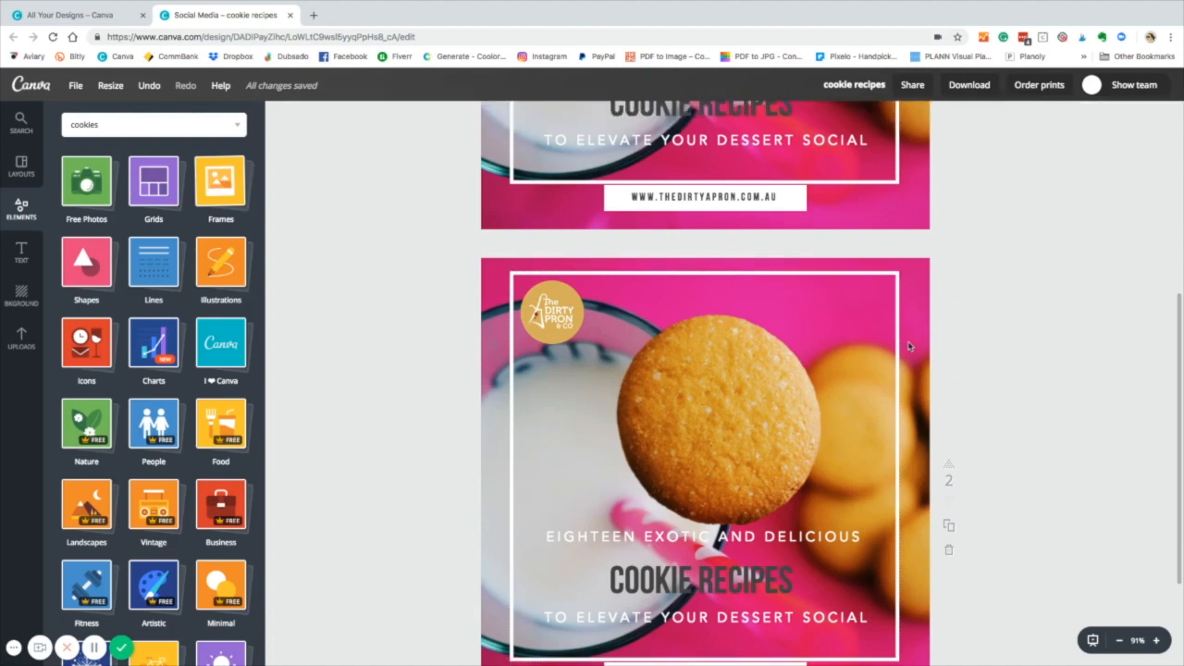
Step: Replace the second page's background photo with the bowl of chocolate chip cookies from the cookies photo results
left_click(485, 413)
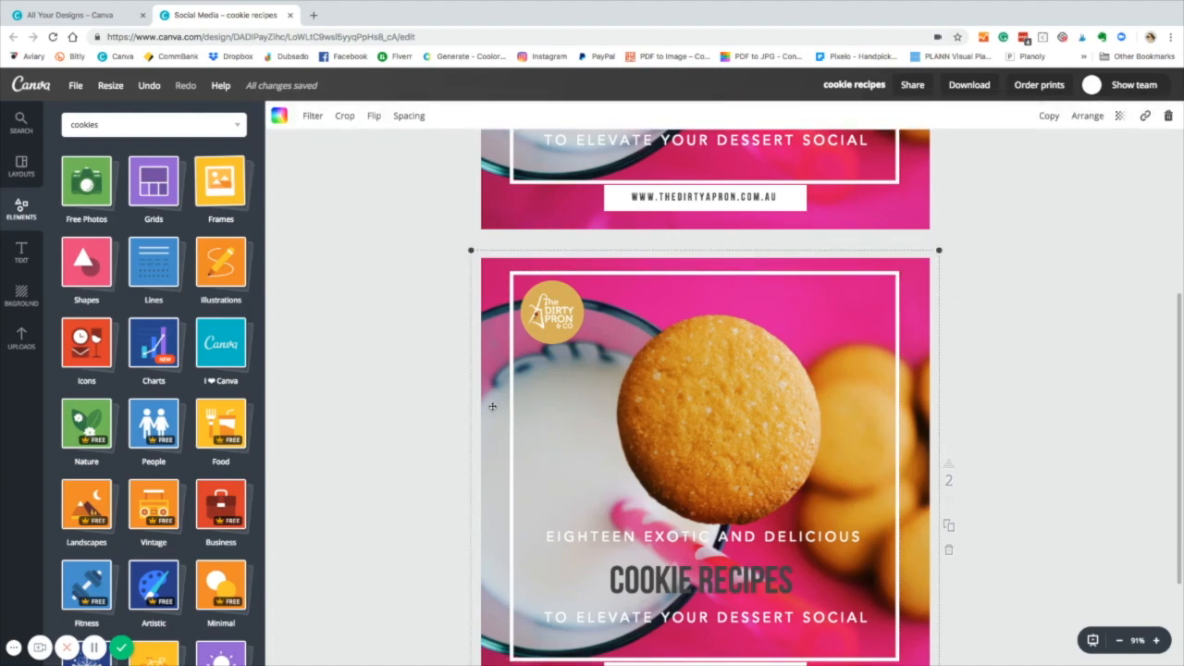
key("Delete")
left_click(136, 131)
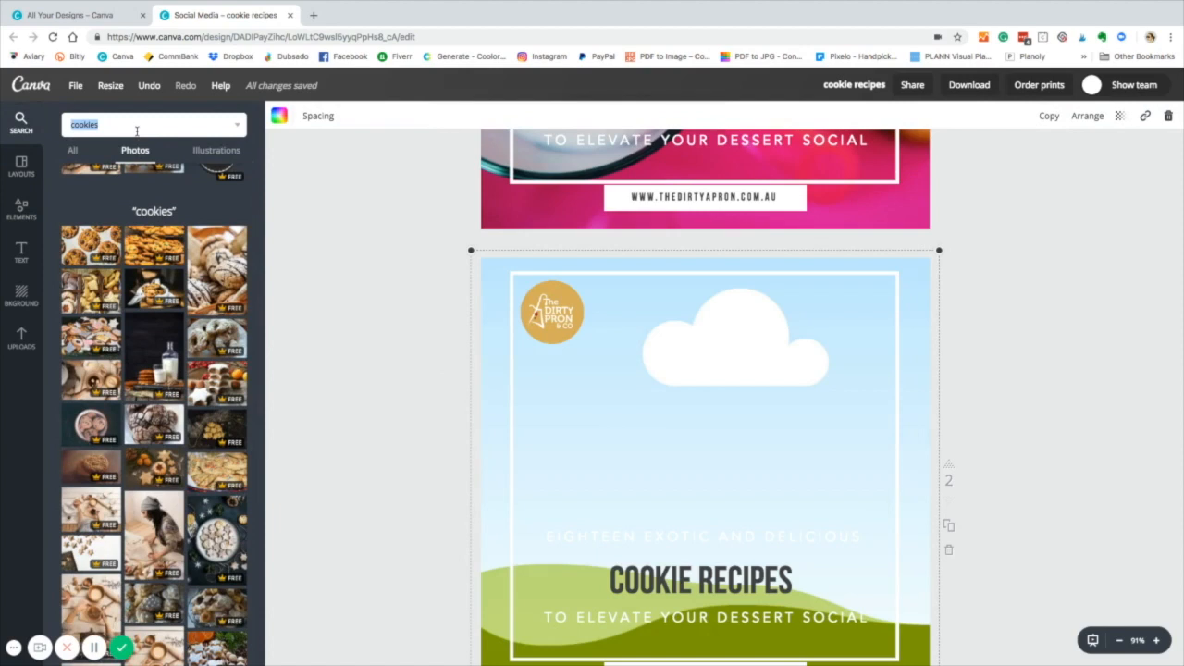
scroll(74, 382, "down", 1)
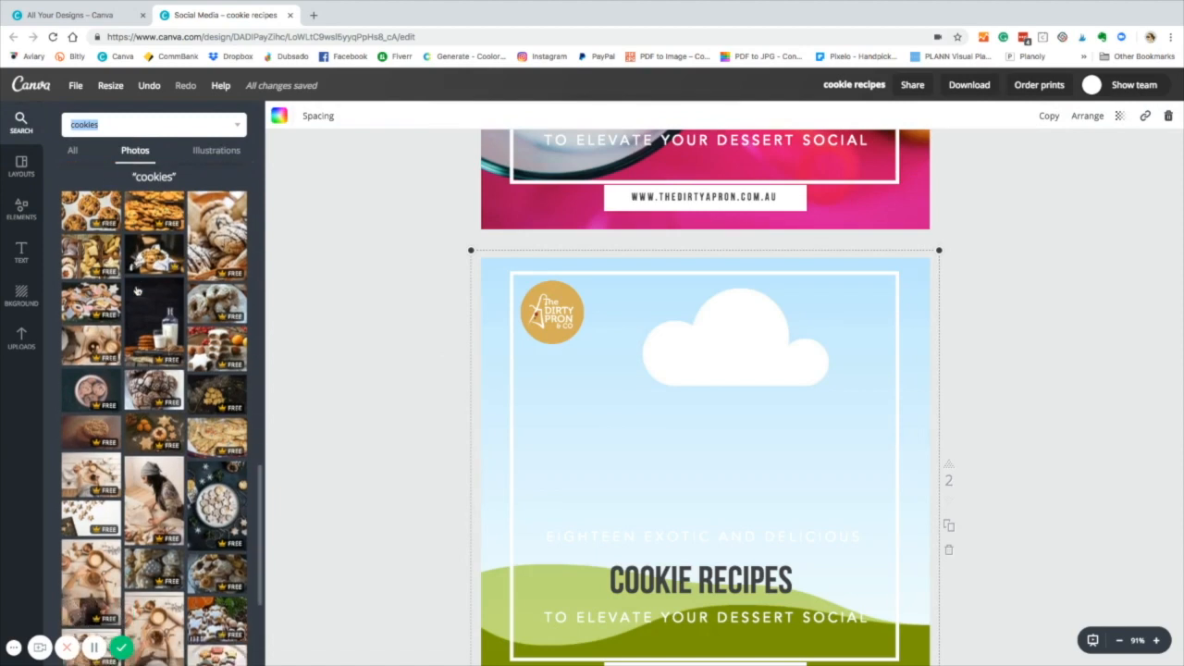
left_click(74, 381)
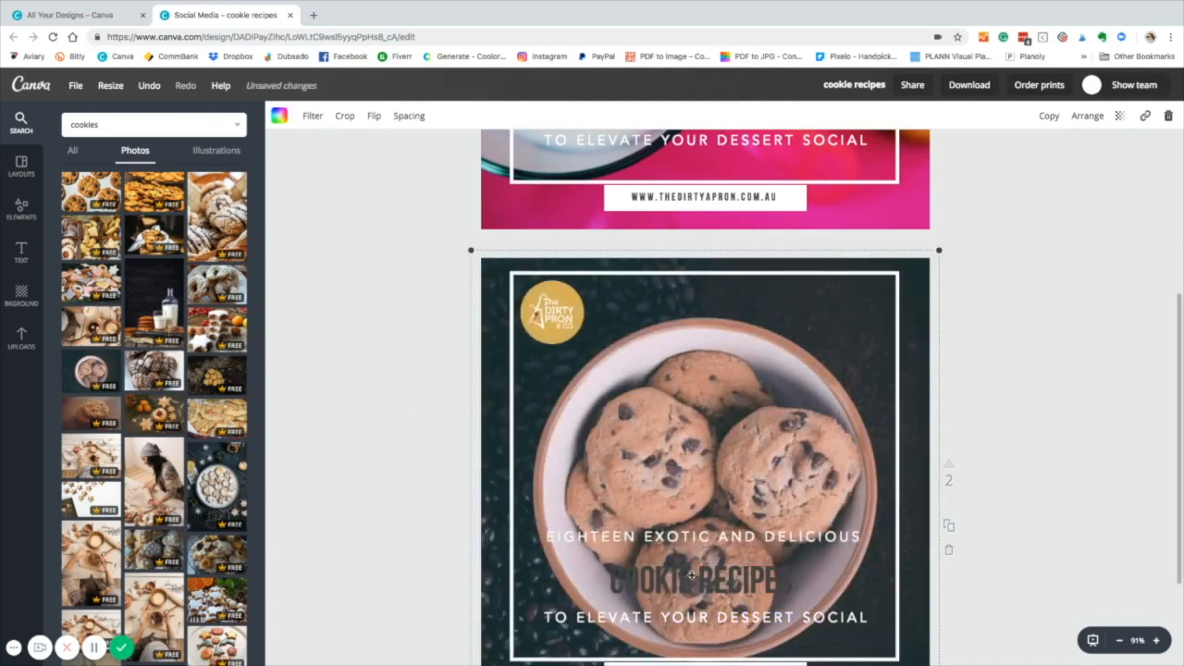
scroll(692, 576, "down", 1)
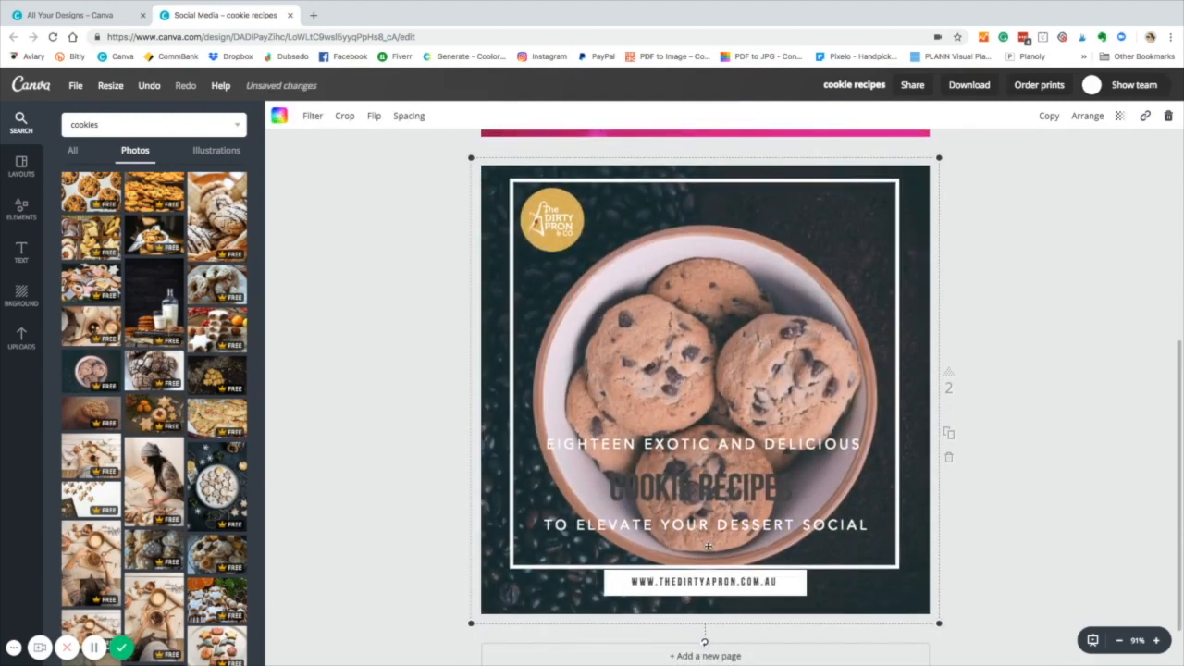
scroll(1066, 419, "up", 4)
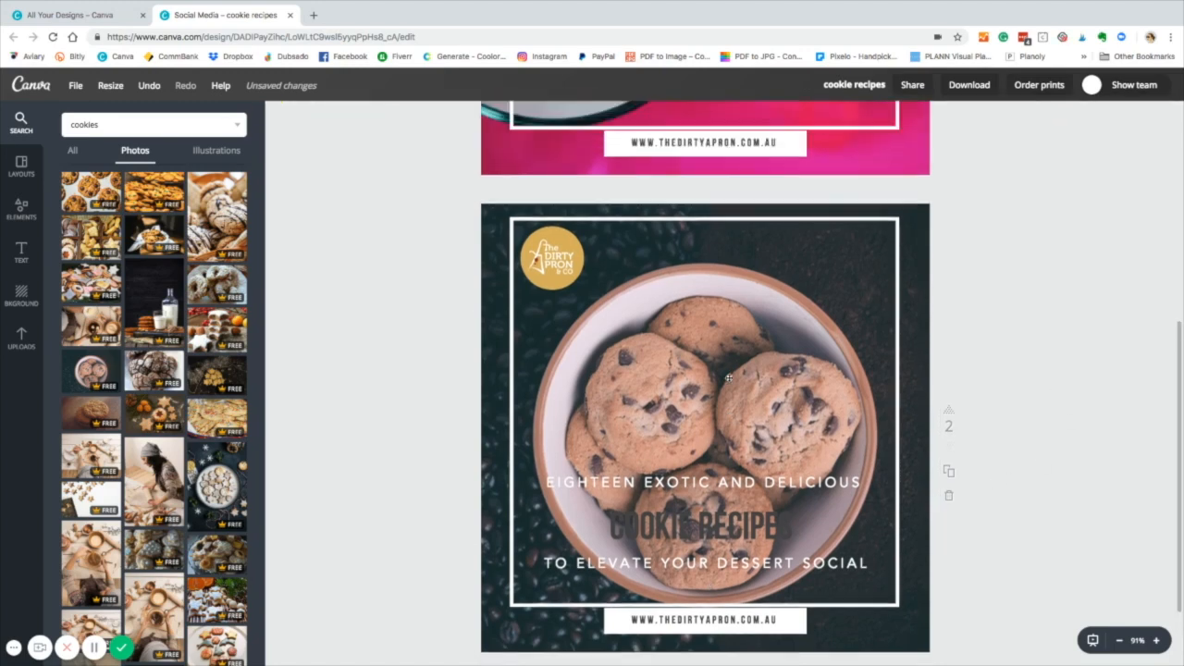
scroll(729, 377, "up", 1)
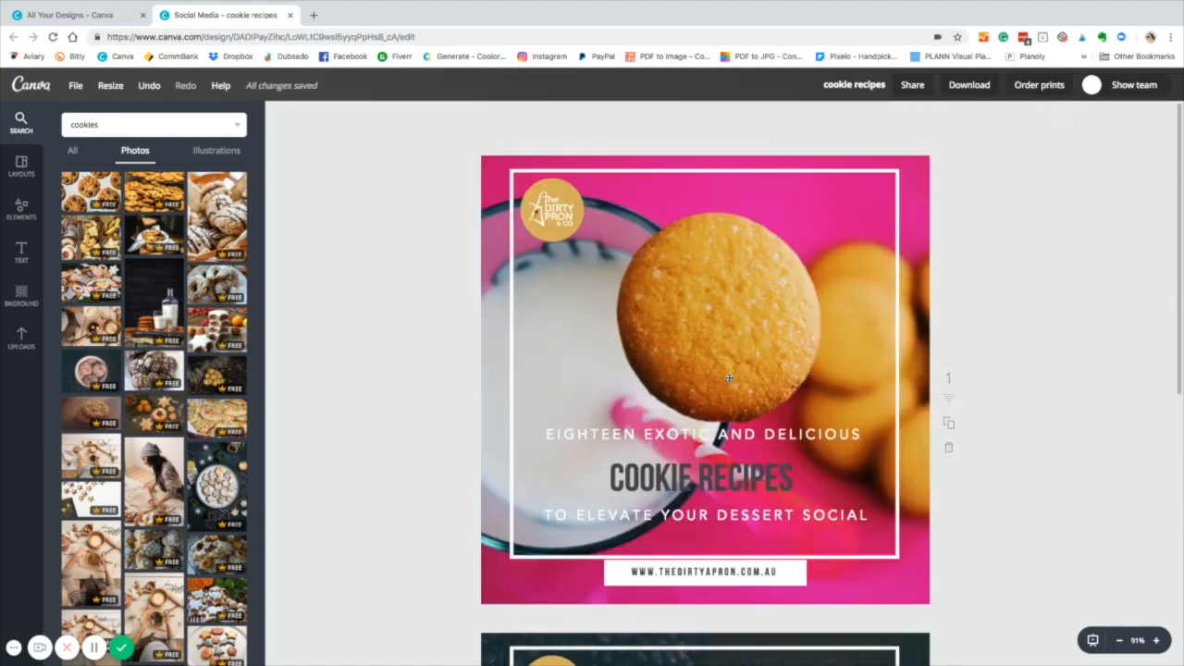
Step: Add a gold swatch, dcb536, to The Dirty Apron & Co. palette in the brand kit and review the uploaded fonts
left_click(46, 89)
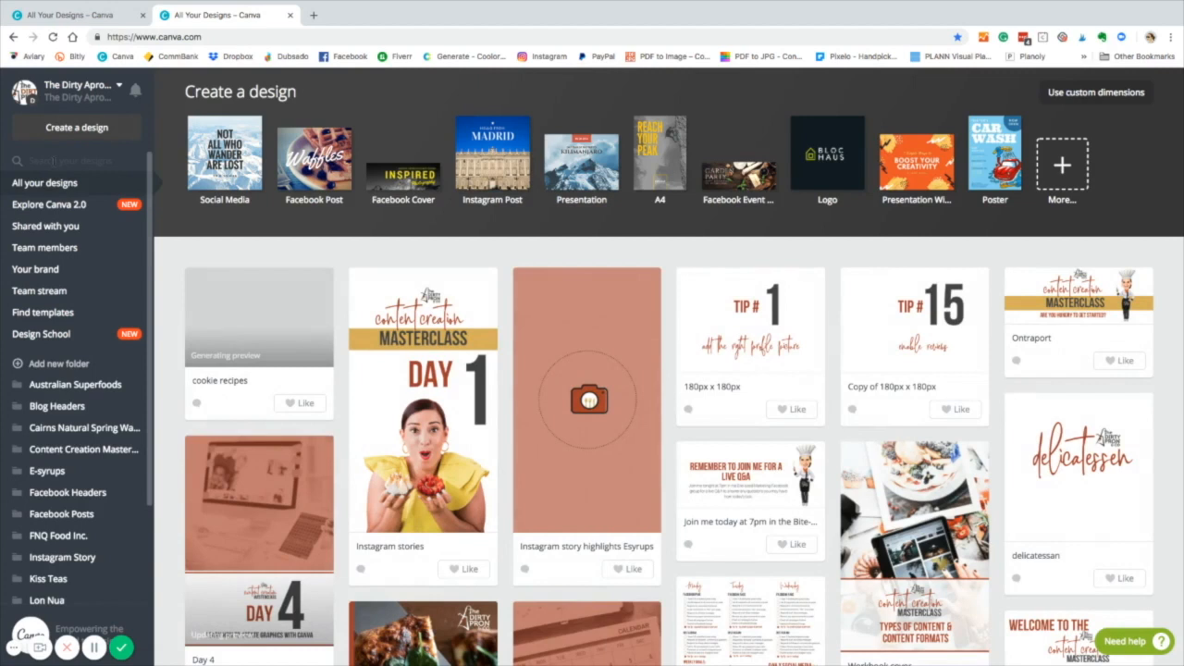
left_click(44, 273)
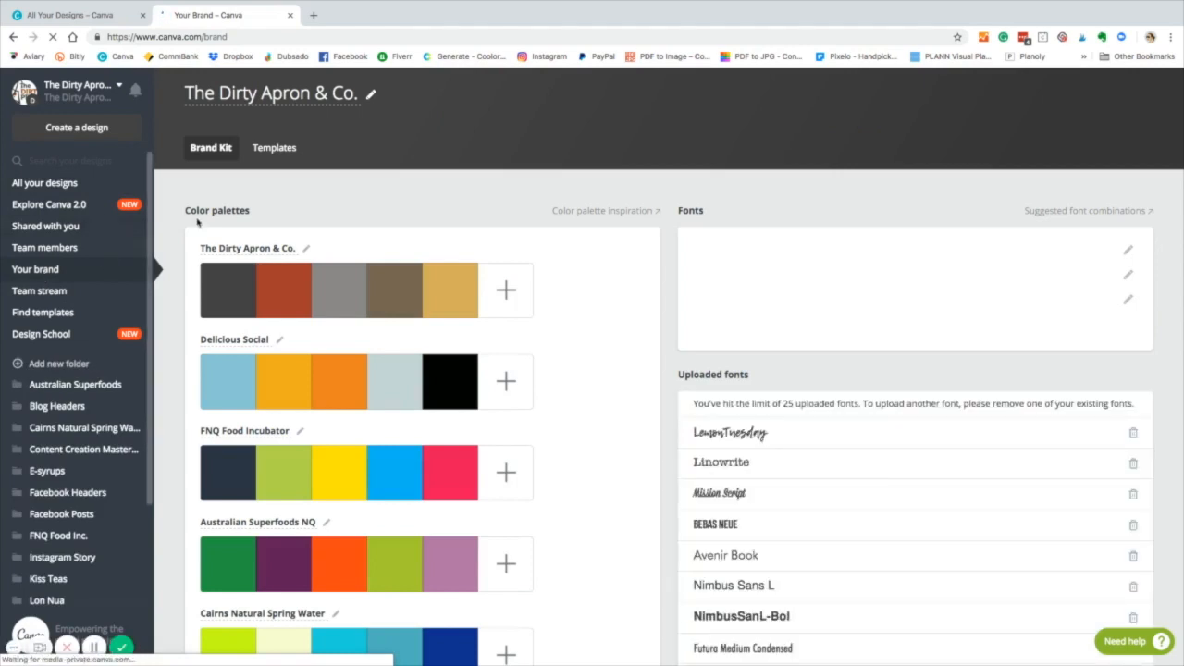
left_click(508, 292)
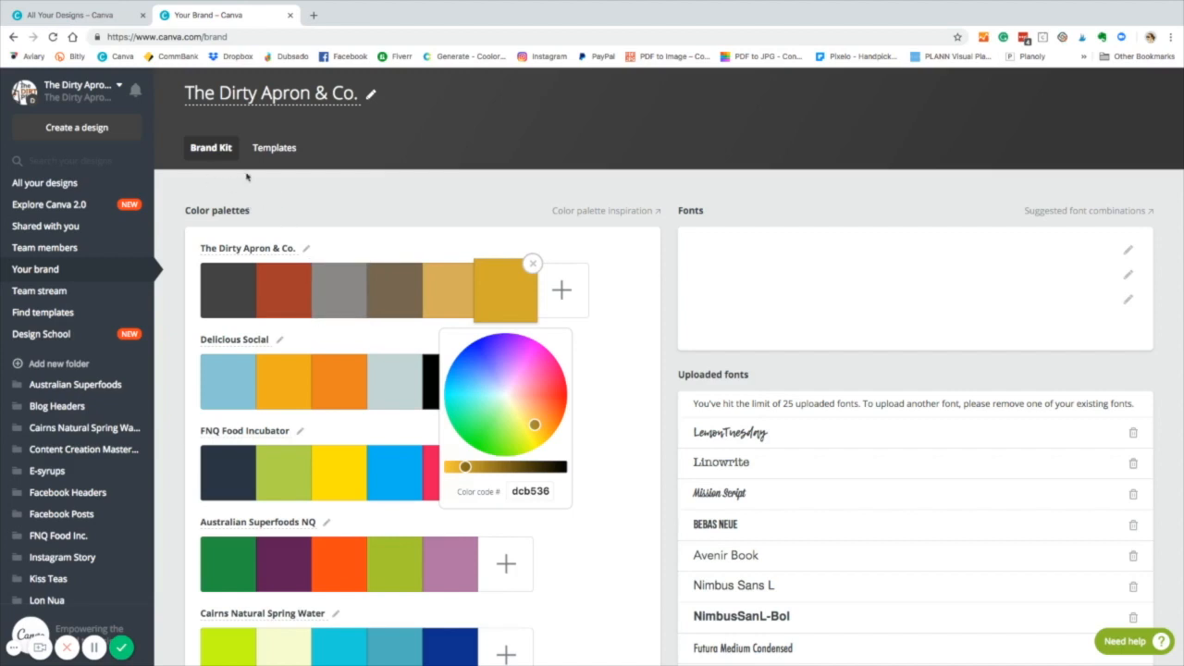
scroll(793, 364, "down", 1)
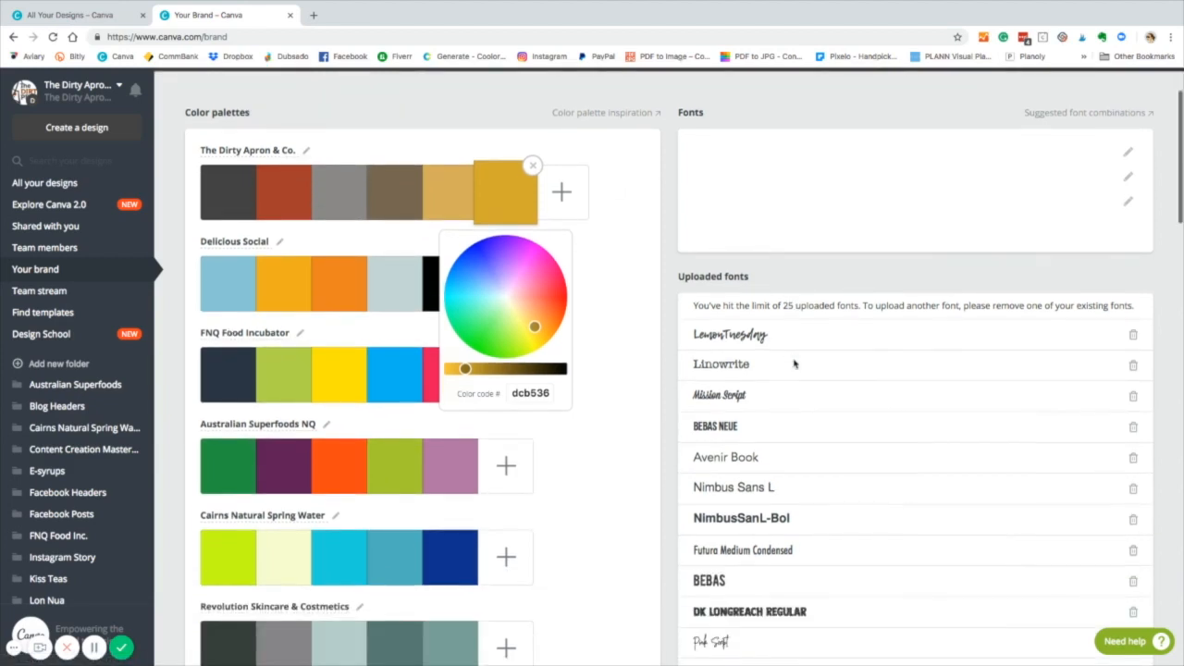
scroll(793, 363, "down", 1)
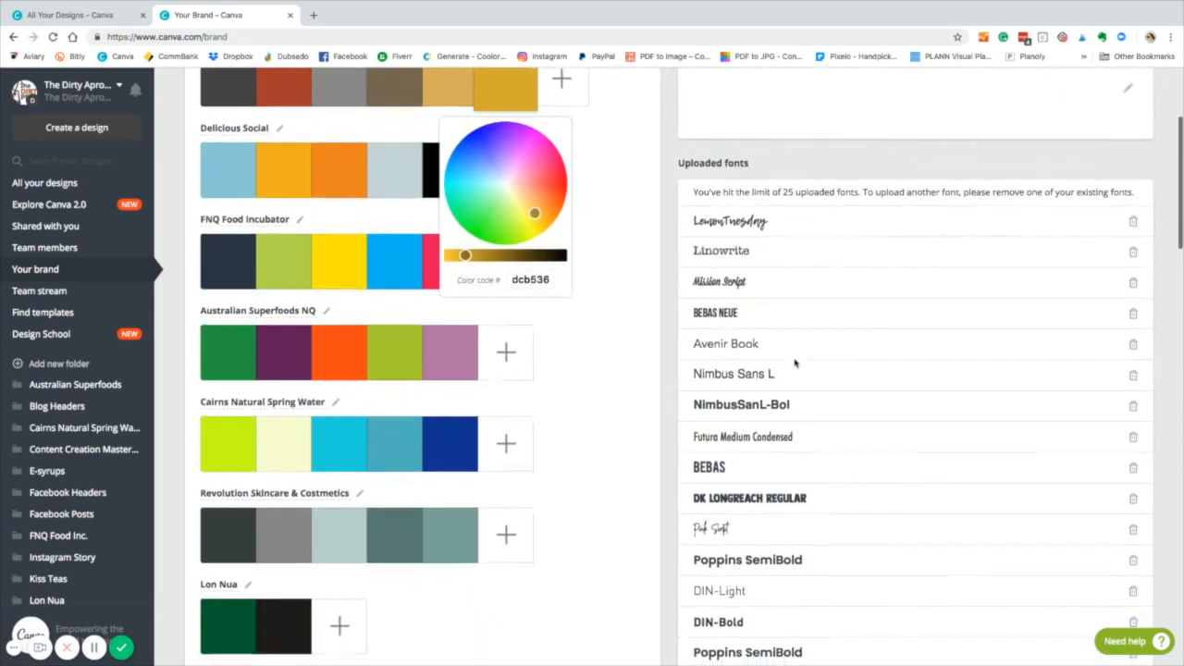
scroll(794, 364, "down", 2)
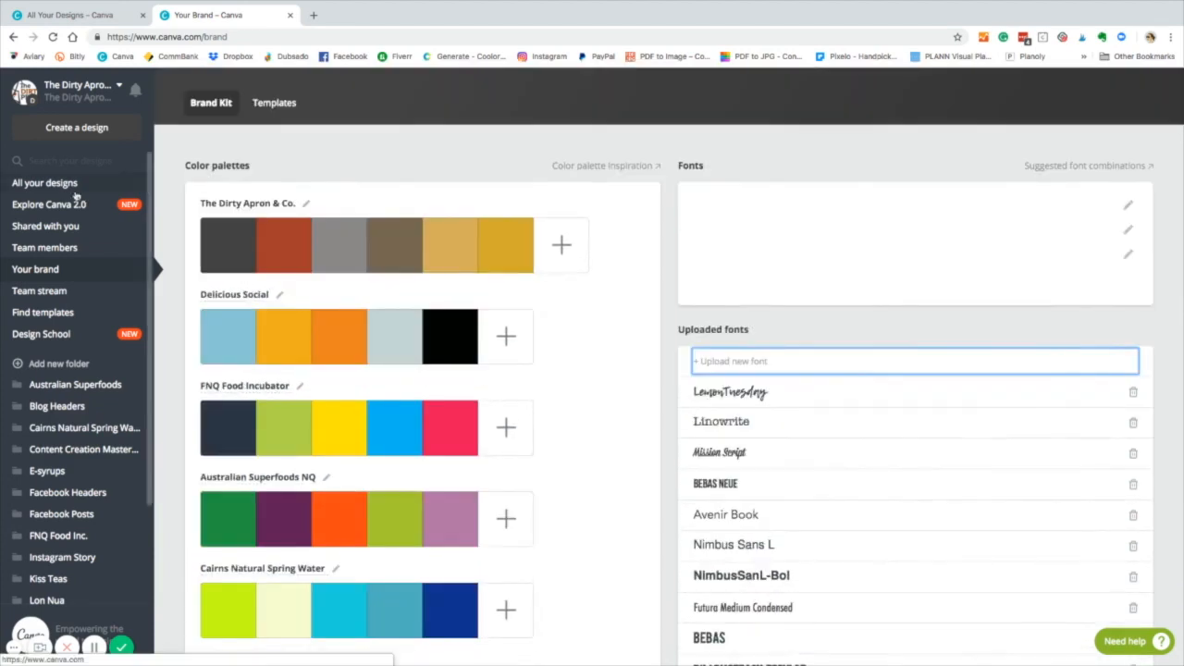
scroll(45, 286, "down", 1)
Step: Browse the design template categories and search for the YouTube Thumbnail templates
left_click(43, 302)
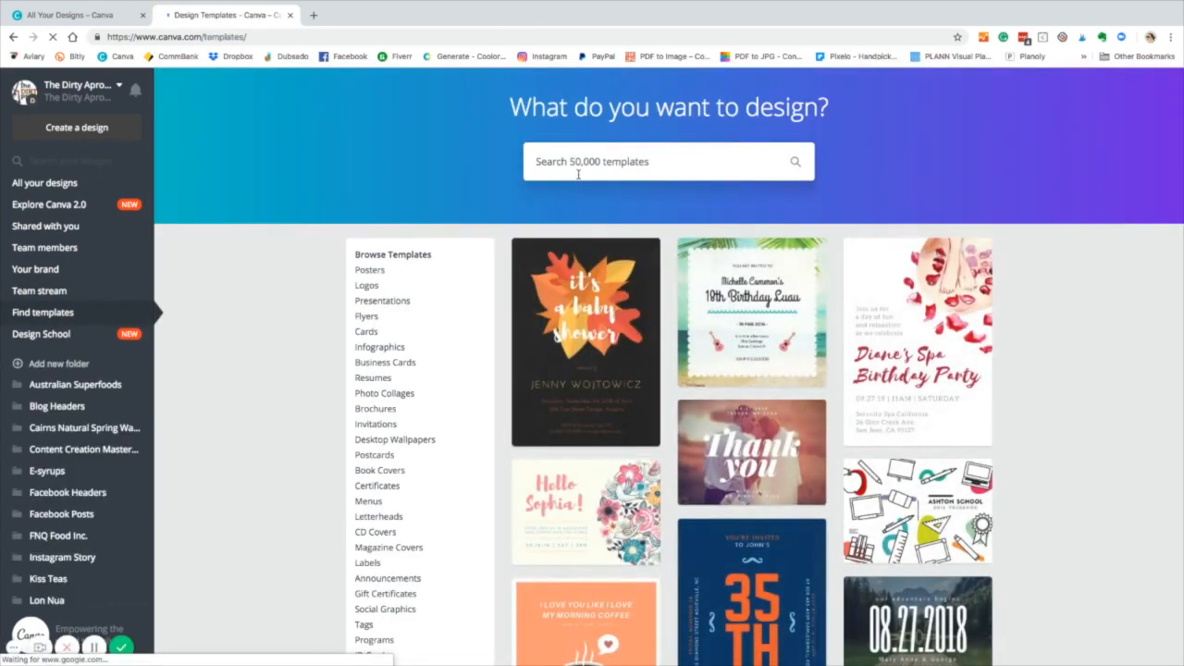
scroll(384, 423, "down", 5)
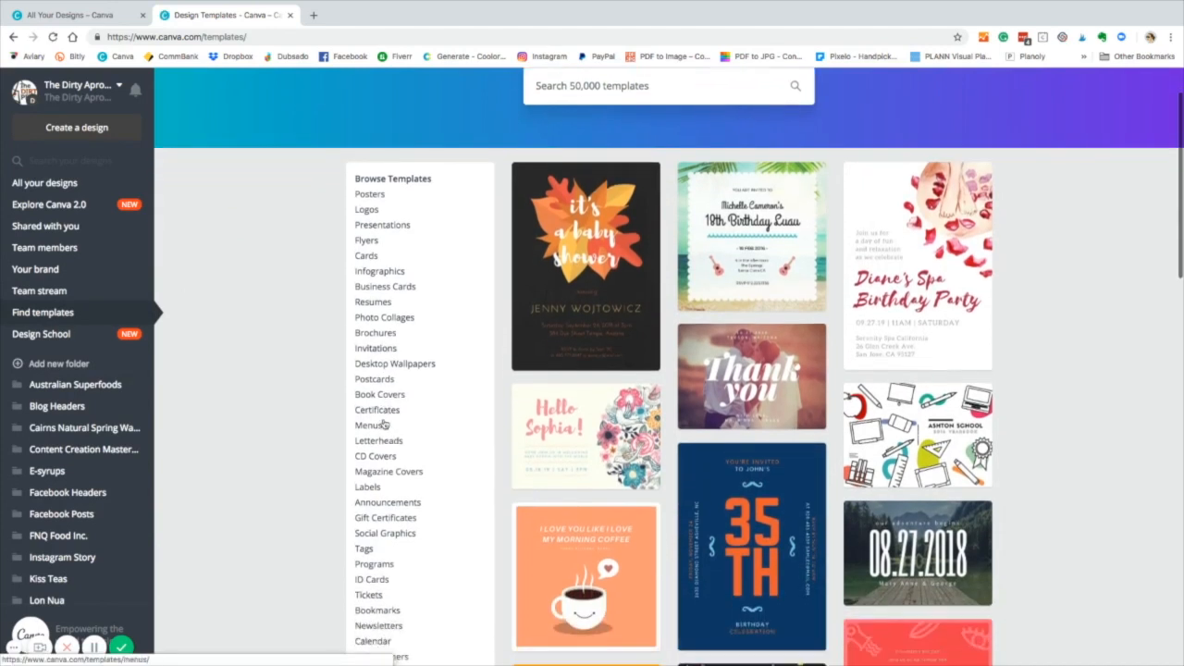
scroll(385, 423, "down", 2)
scroll(384, 423, "up", 2)
scroll(384, 423, "up", 4)
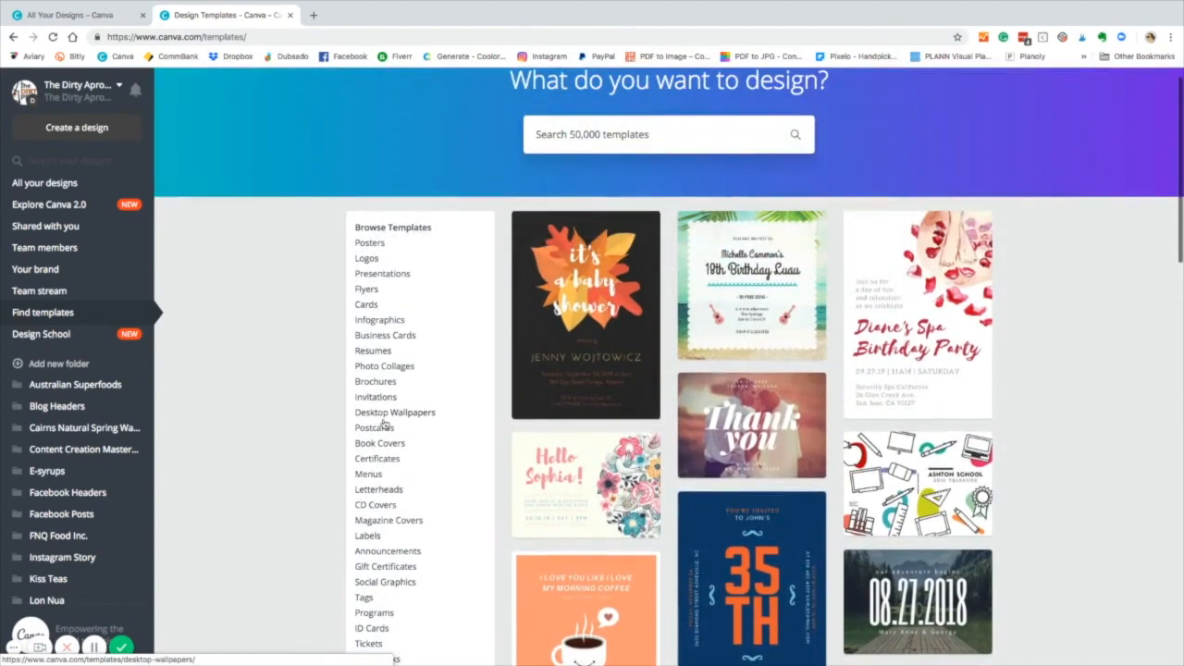
left_click(558, 136)
type("yout")
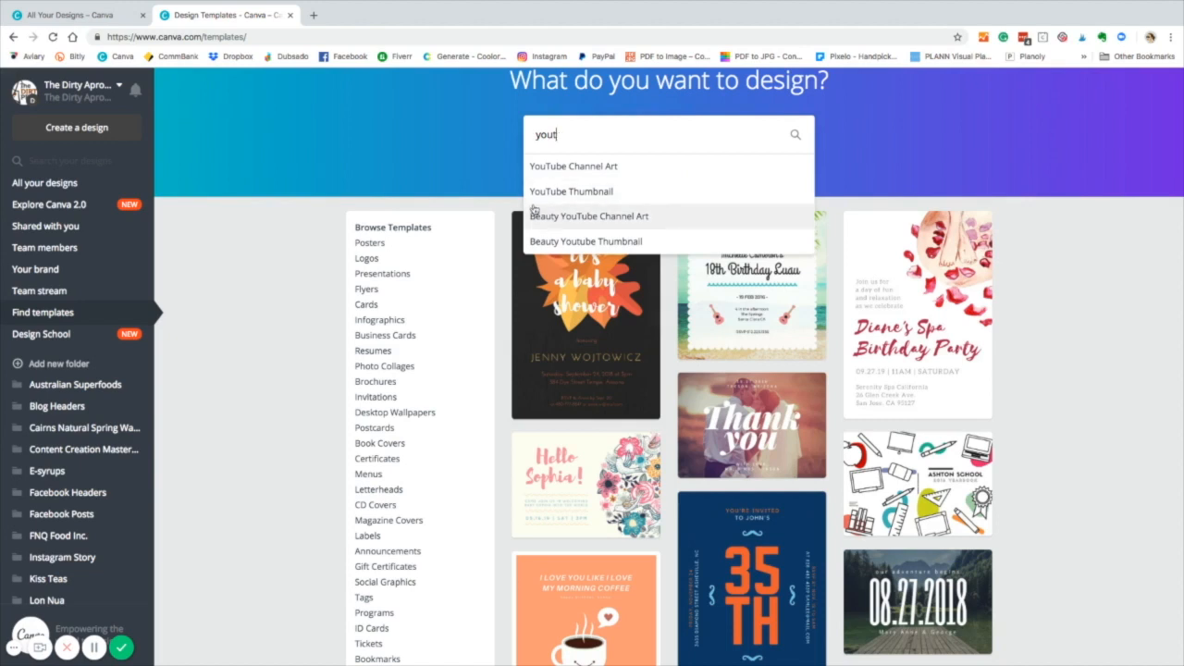
left_click(565, 191)
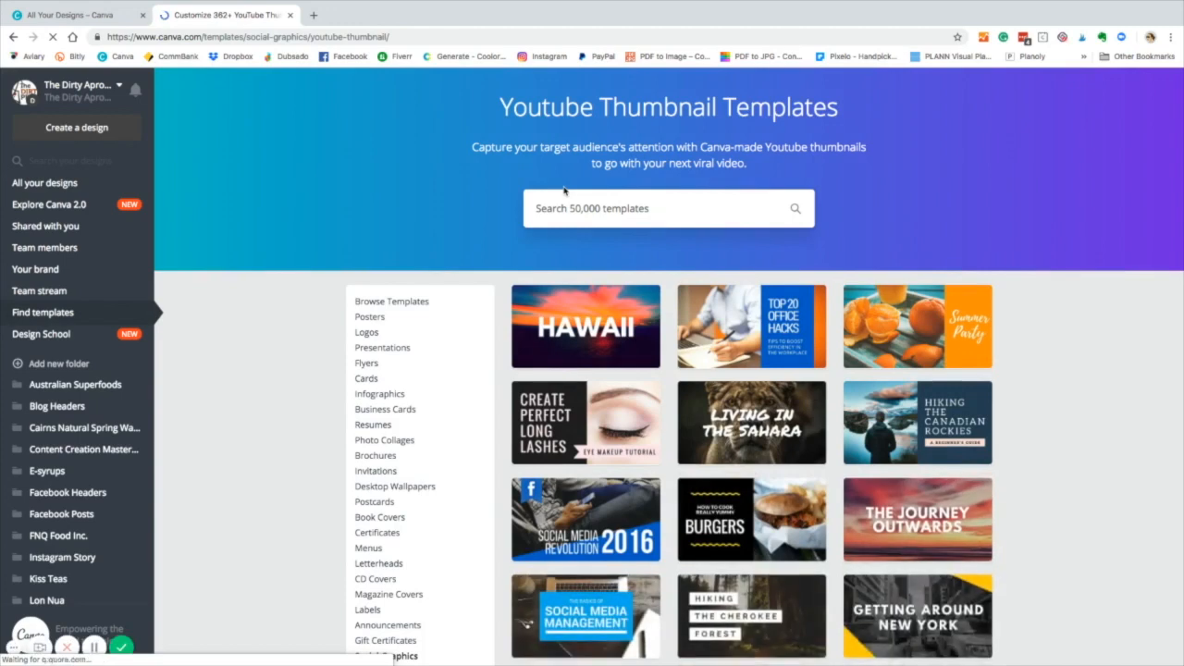
Step: Choose the "The Best Way To" sunglasses girl YouTube thumbnail template and open it as a new design
scroll(680, 348, "down", 2)
scroll(680, 347, "down", 5)
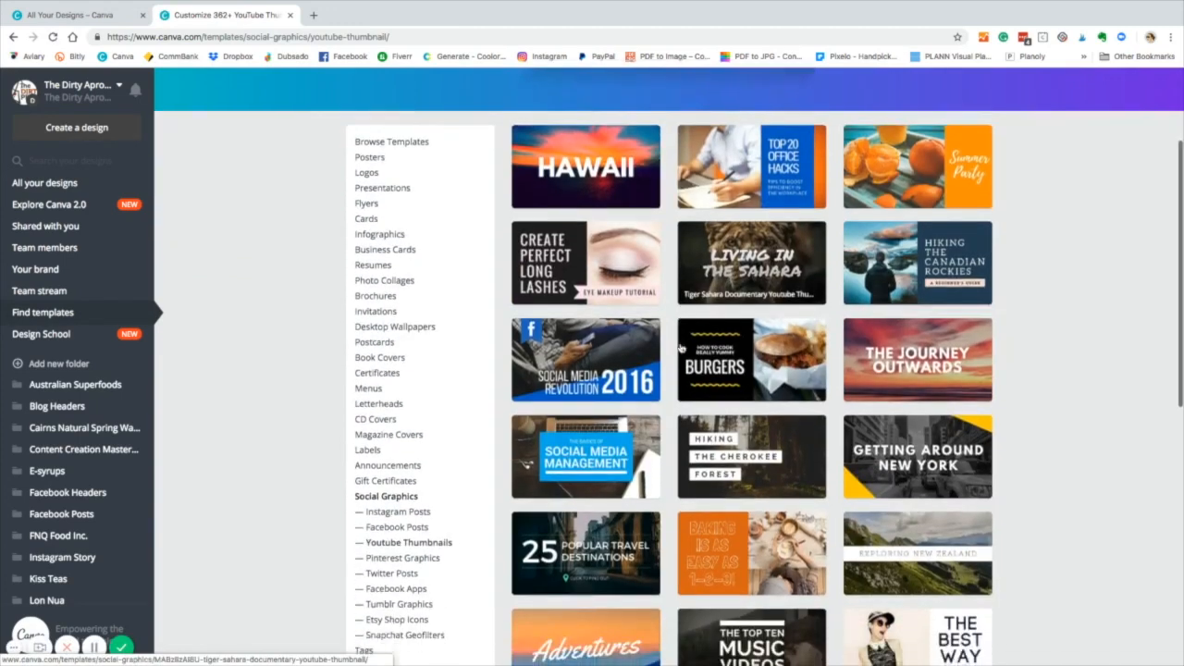
scroll(680, 348, "down", 3)
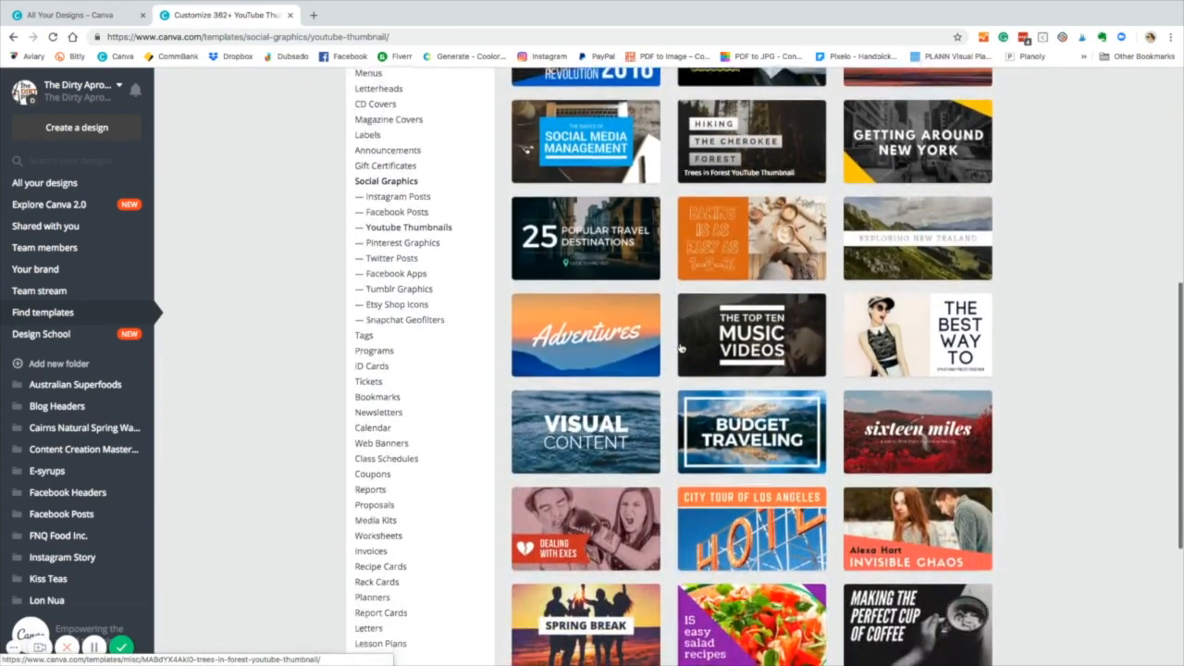
scroll(680, 348, "up", 2)
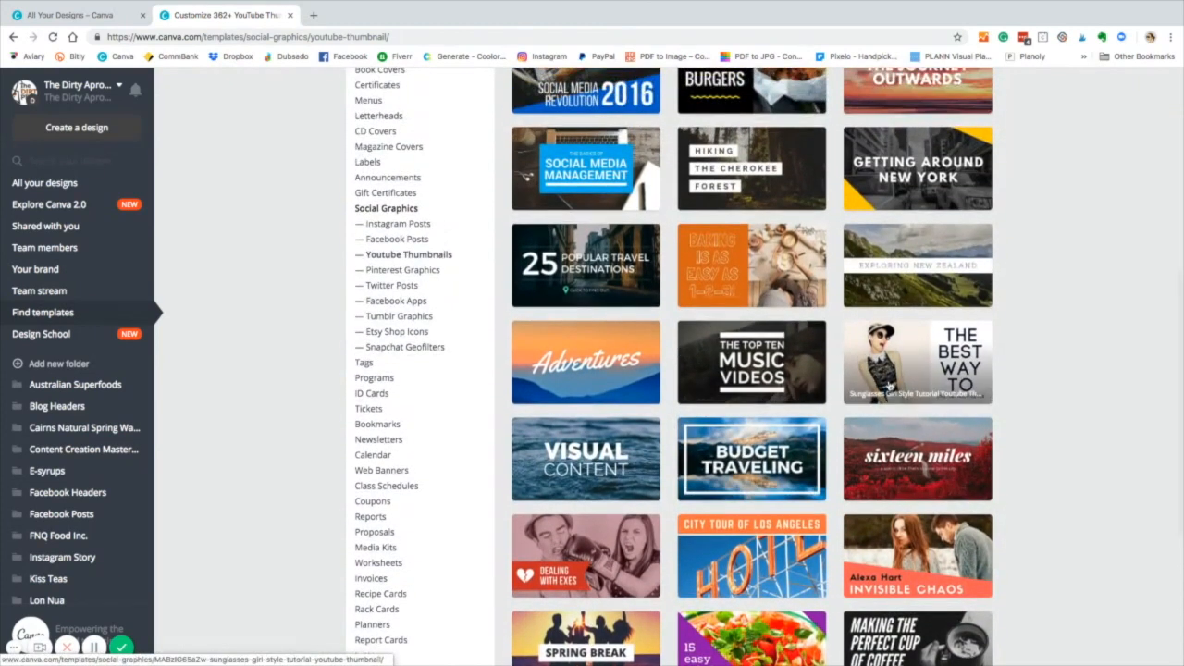
left_click(885, 373)
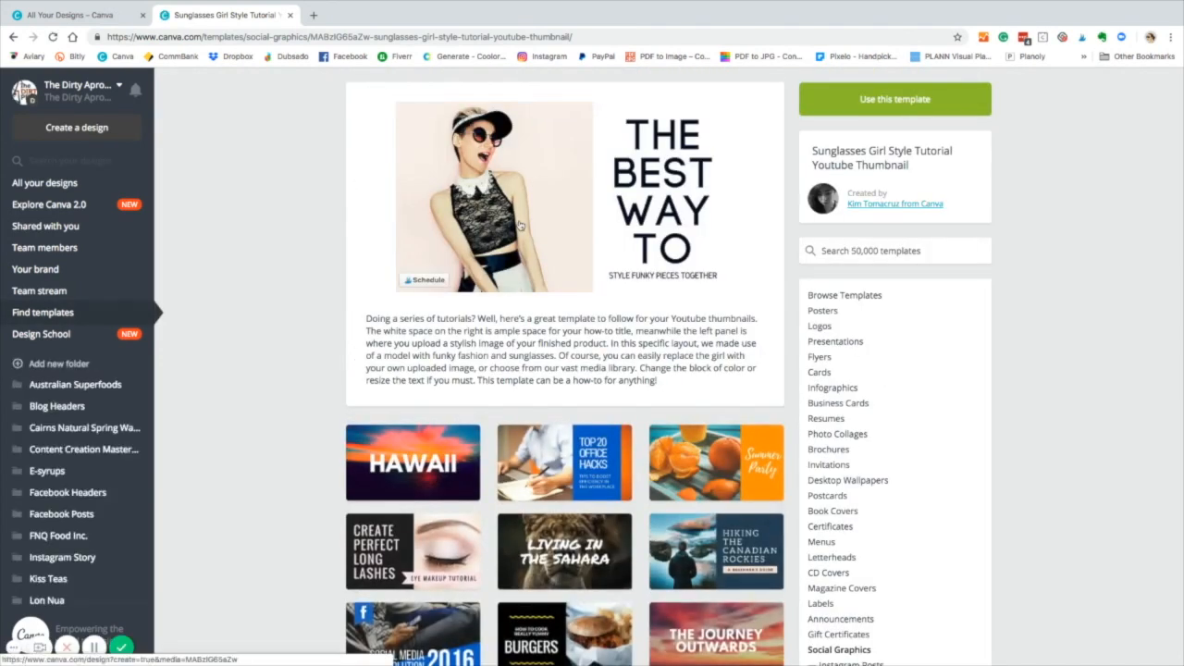
left_click(520, 225)
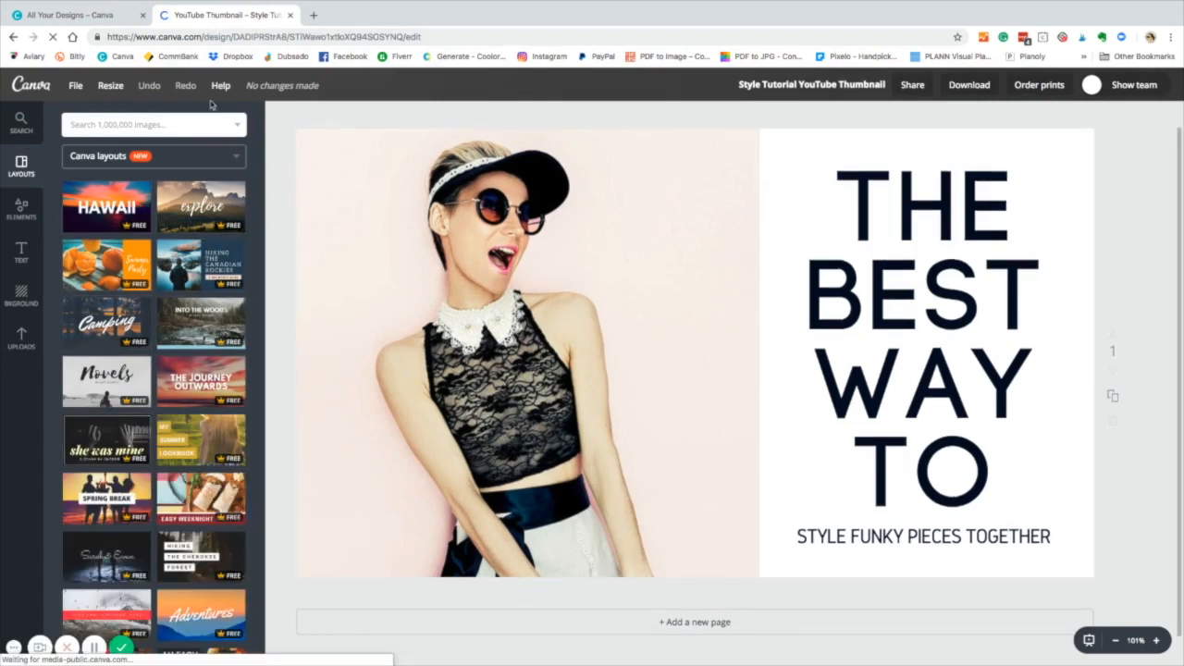
Step: Close the YouTube thumbnail design and reopen the cookie recipes design from the full list of designs
left_click(289, 15)
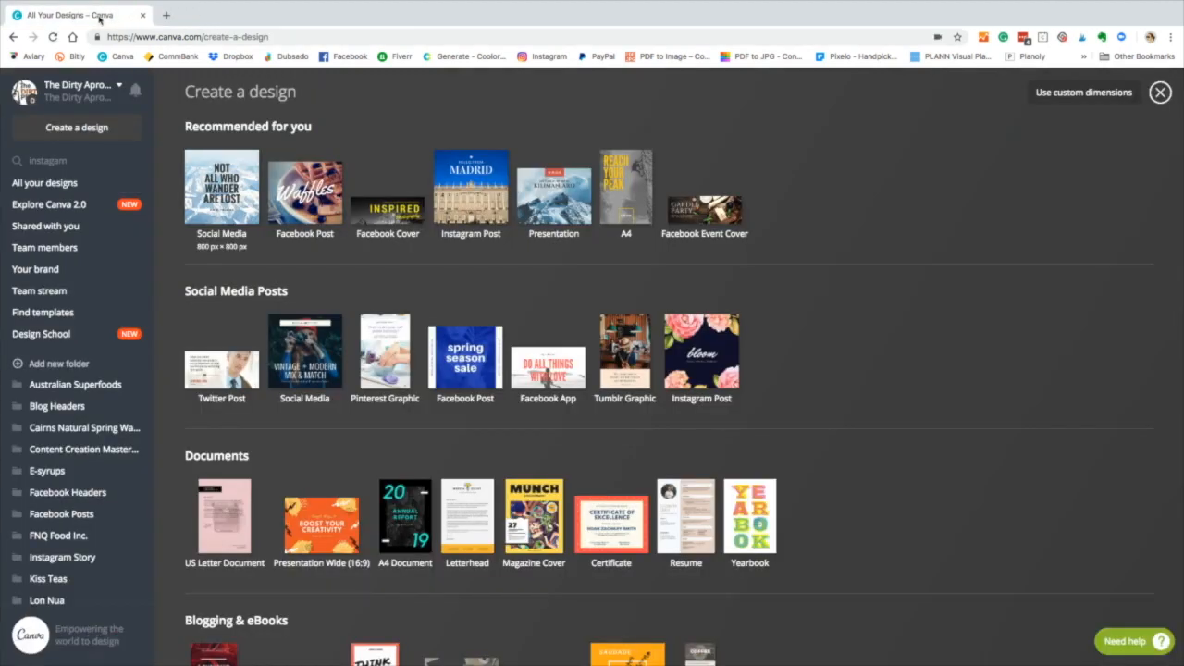
left_click(48, 185)
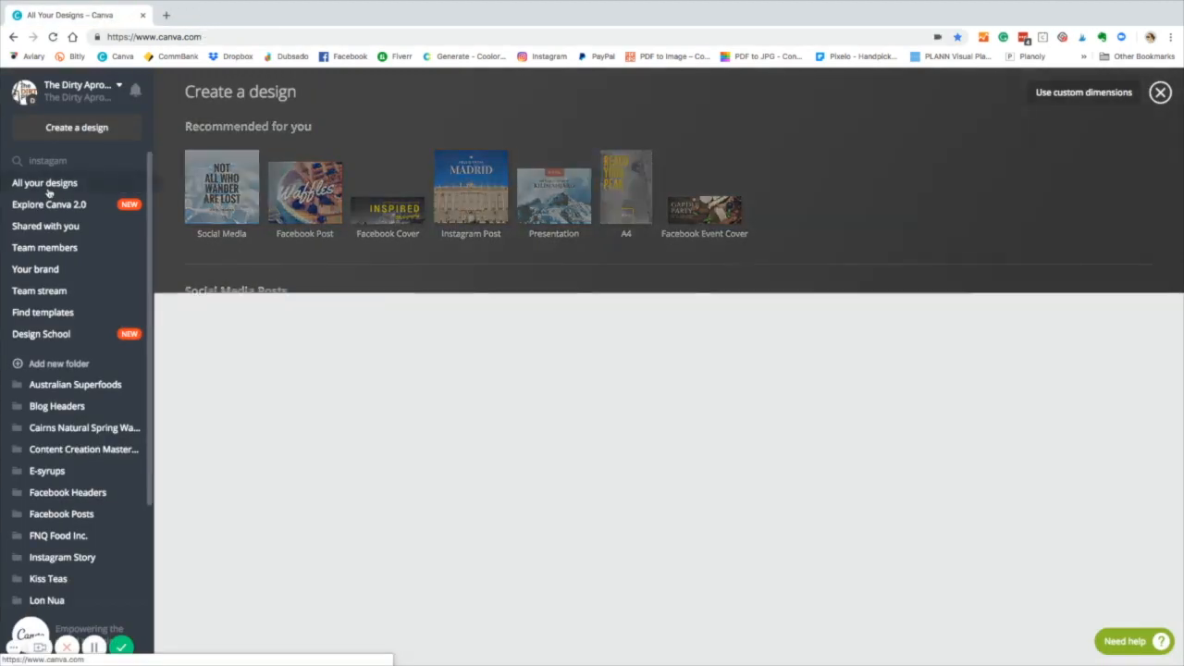
left_click(434, 312)
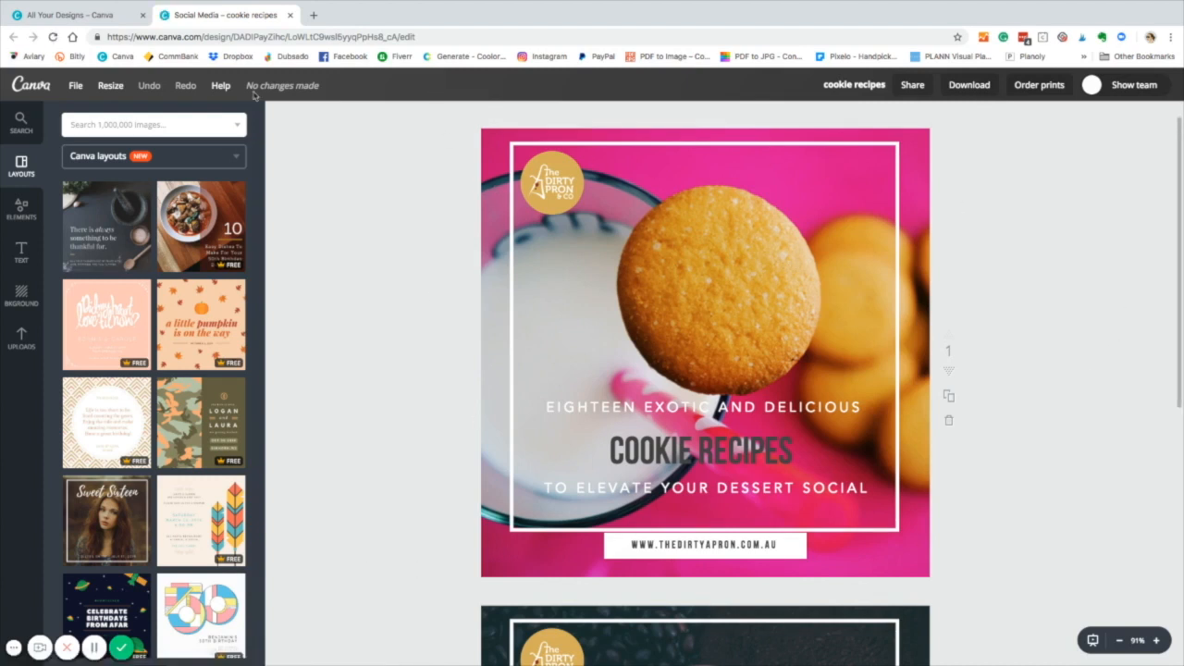
Step: Make a copy of the cookie recipes design and title it "Facebook cover"
left_click(80, 89)
left_click(69, 238)
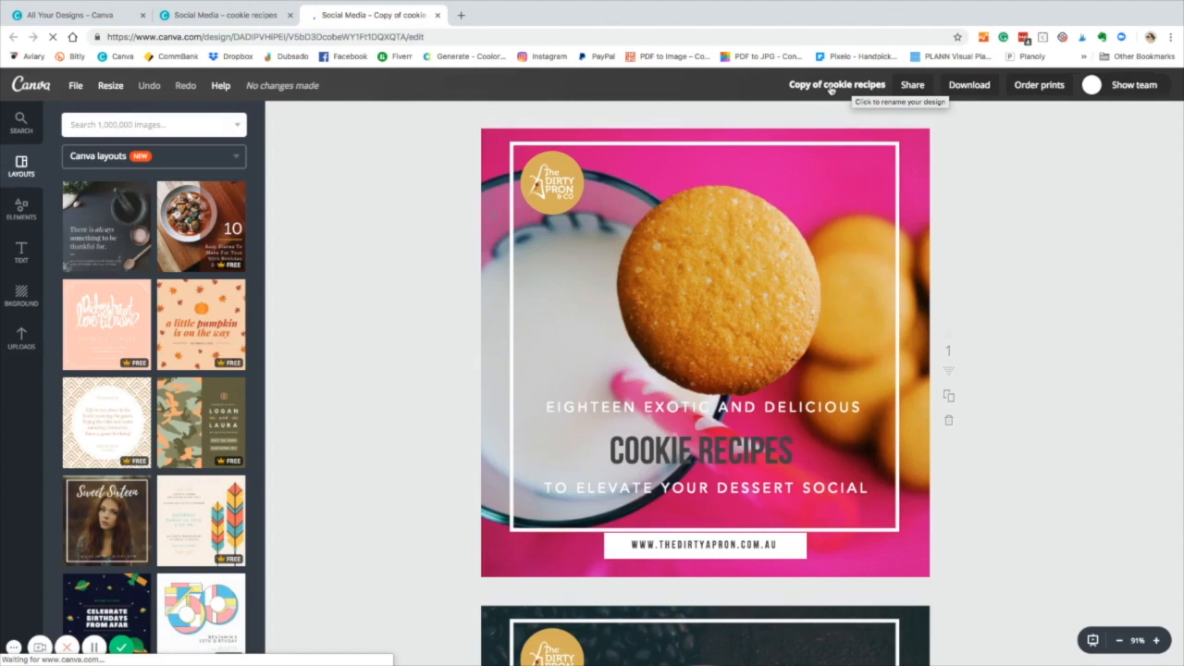
left_click(842, 87)
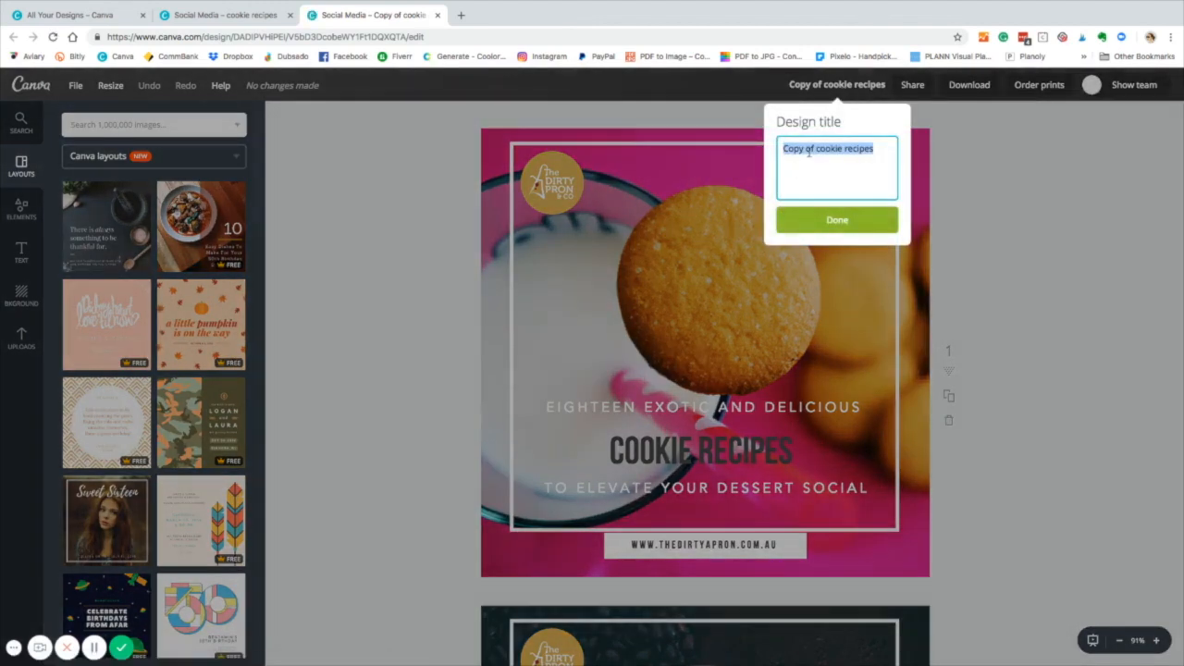
type("Facebook cove")
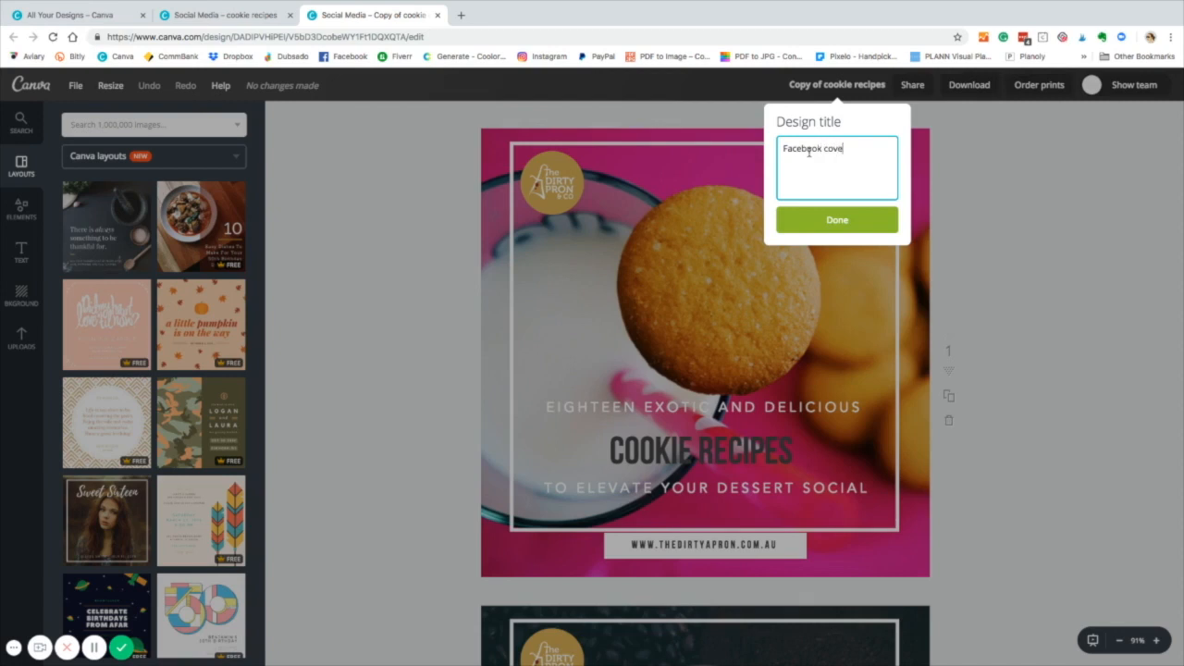
left_click(837, 219)
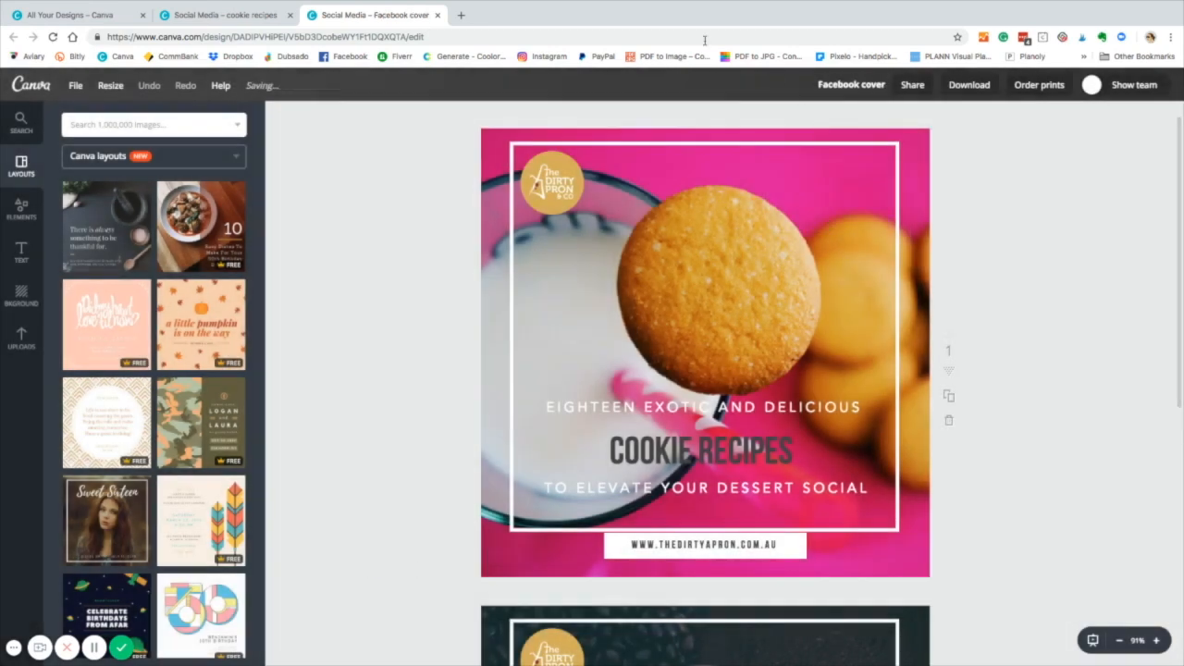
Step: Change the copied design's dimensions to the Facebook Cover format
left_click(75, 86)
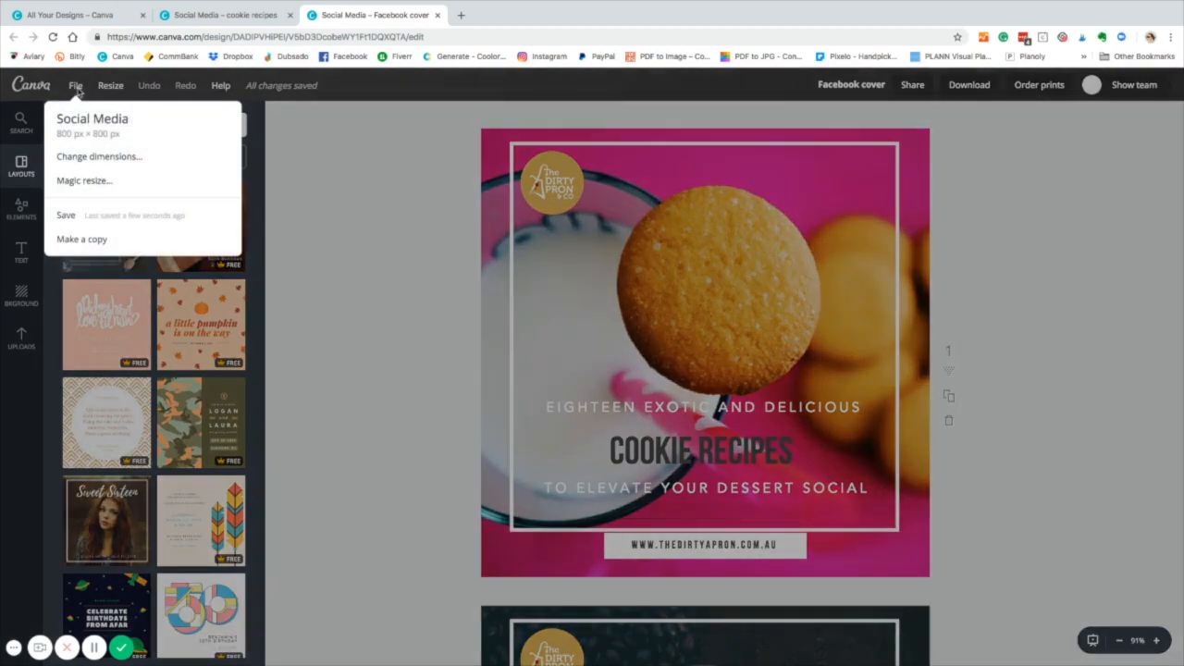
left_click(78, 156)
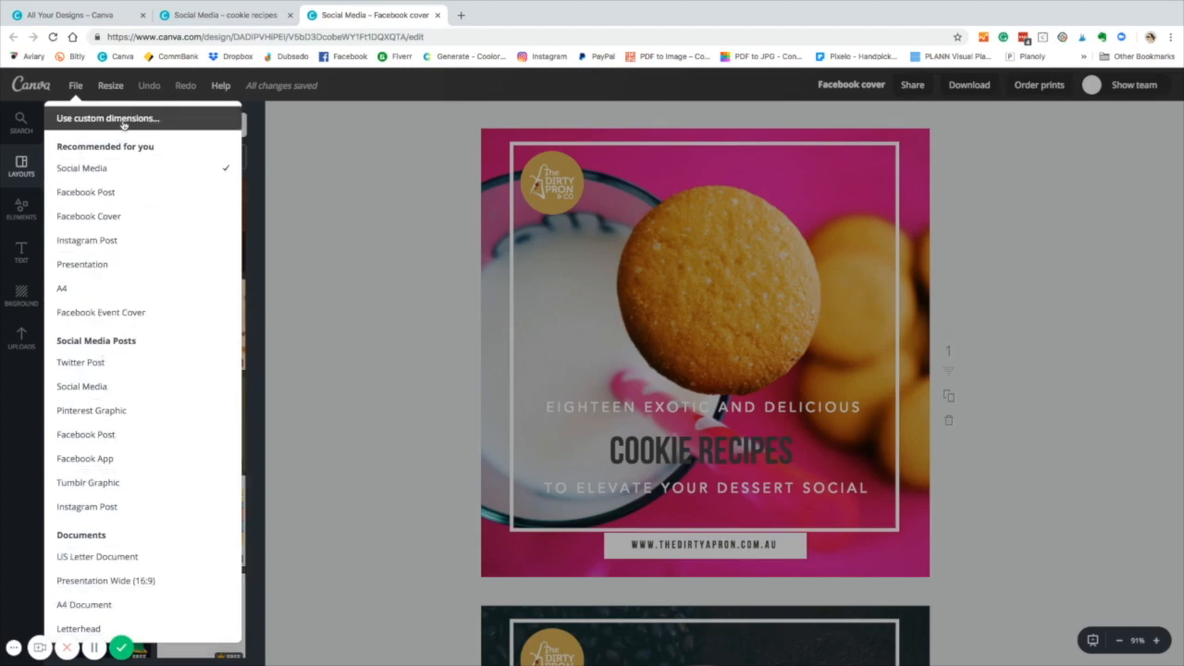
left_click(98, 214)
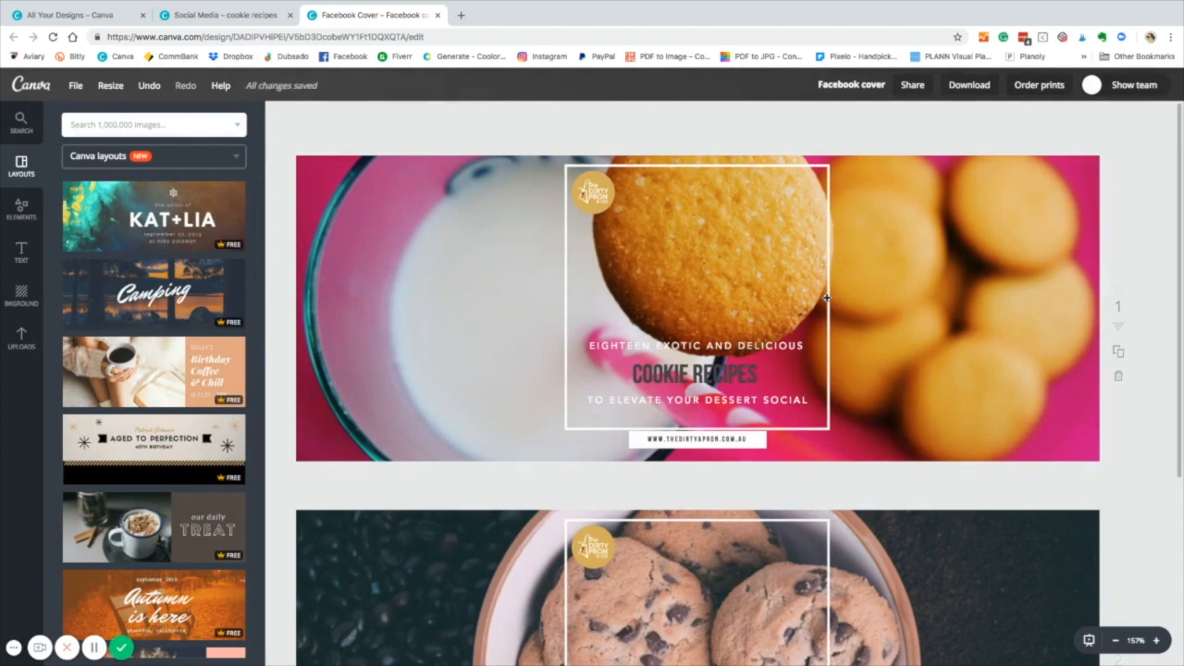
Step: Stretch the first page's white frame sideways in both directions to nearly the full width of the cover
left_click(826, 297)
left_click_drag(828, 297, 1092, 305)
left_click_drag(564, 297, 304, 297)
Step: Enlarge the "EIGHTEEN EXOTIC AND DELICIOUS" text to size 28, widen its box across the cover and move it above the cookie recipes title
left_click(713, 348)
double_click(713, 348)
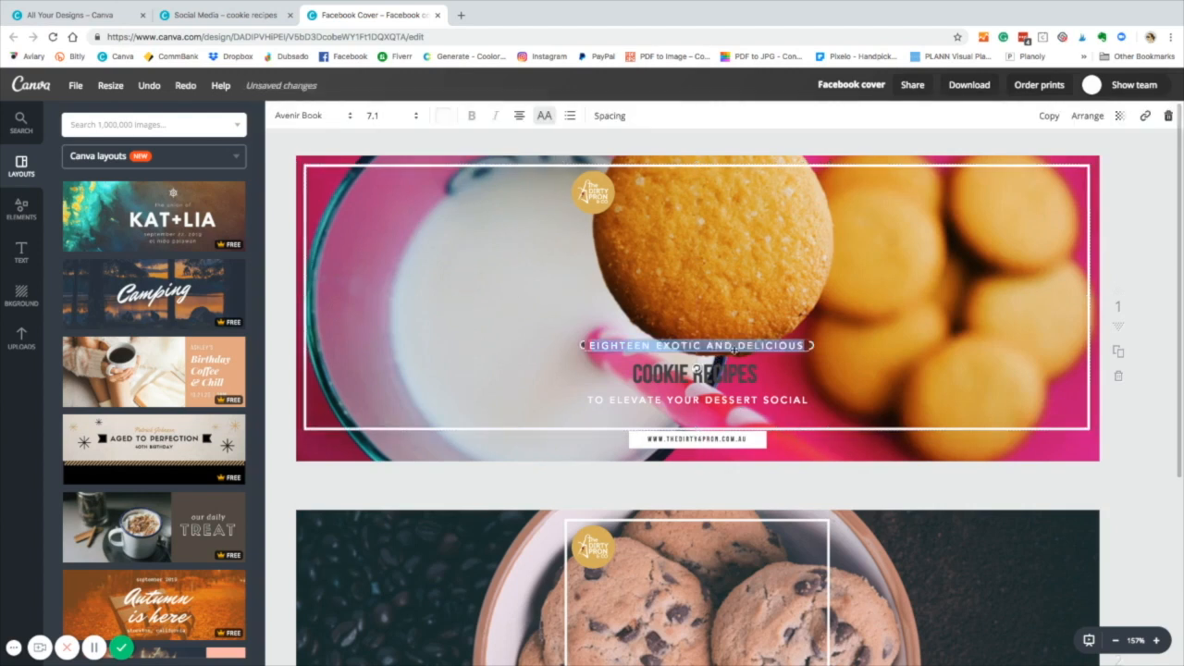
left_click(370, 116)
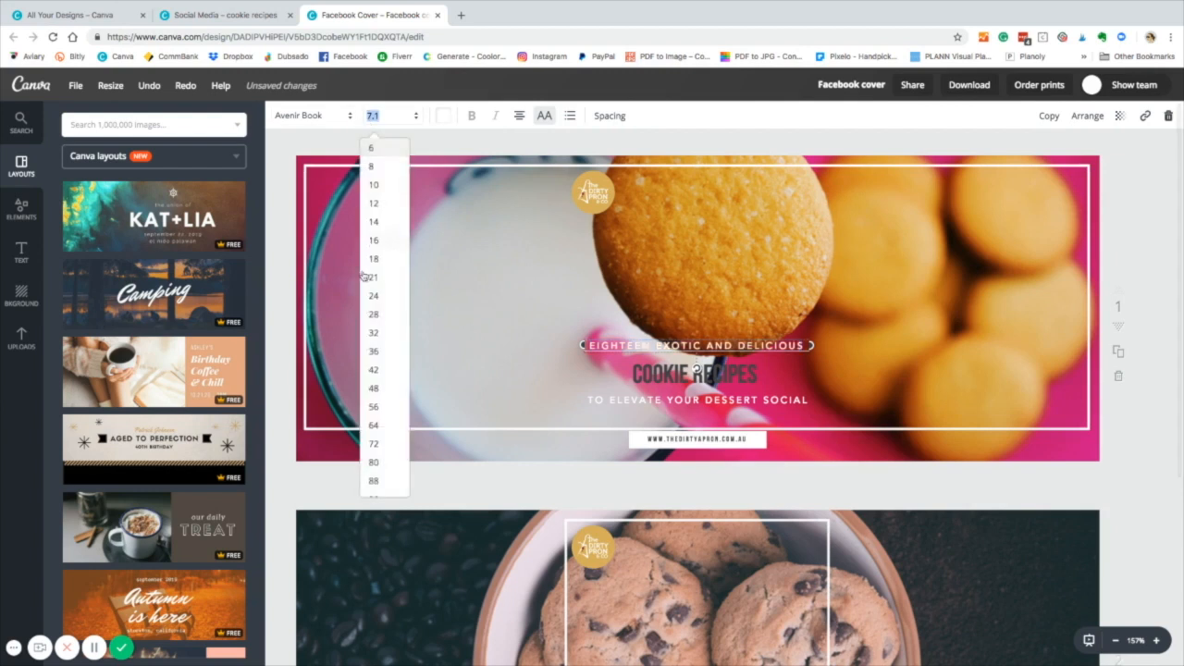
left_click(377, 314)
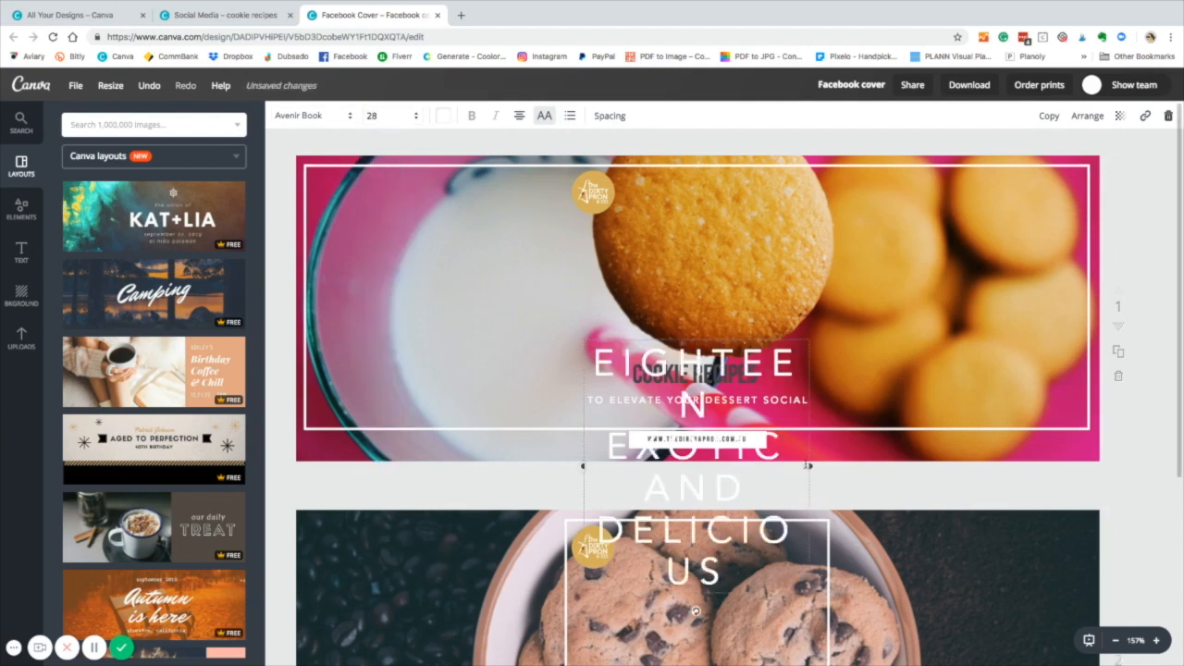
left_click_drag(813, 465, 1094, 456)
left_click_drag(583, 382, 300, 361)
left_click_drag(293, 361, 320, 270)
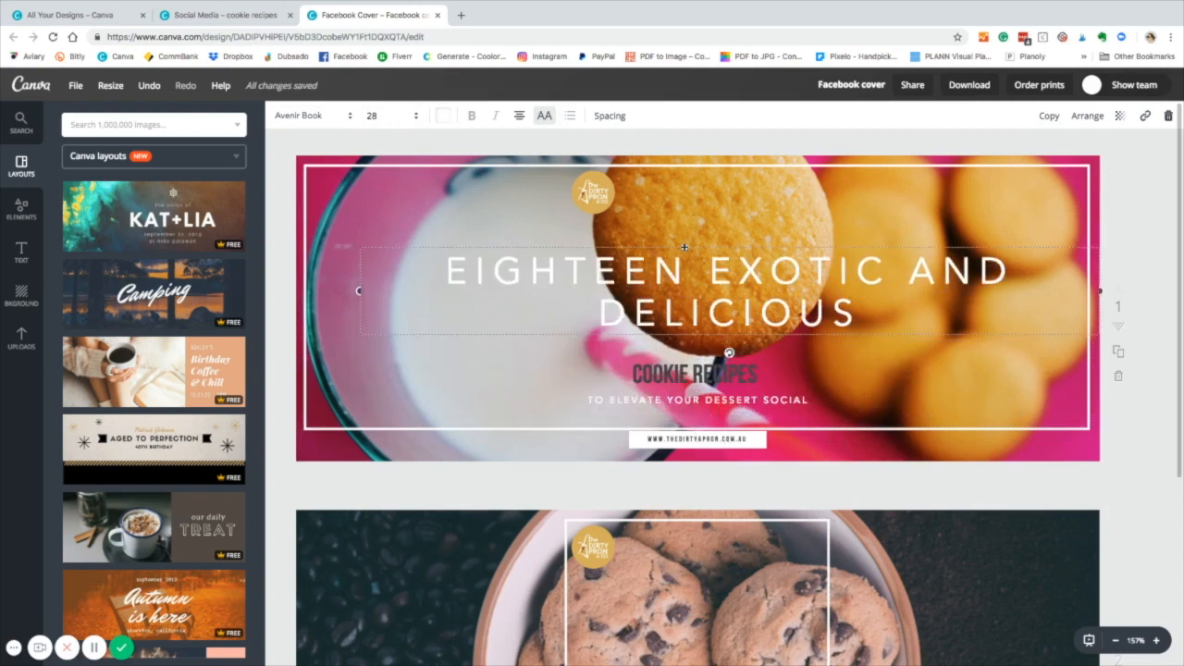
left_click_drag(555, 183, 552, 186)
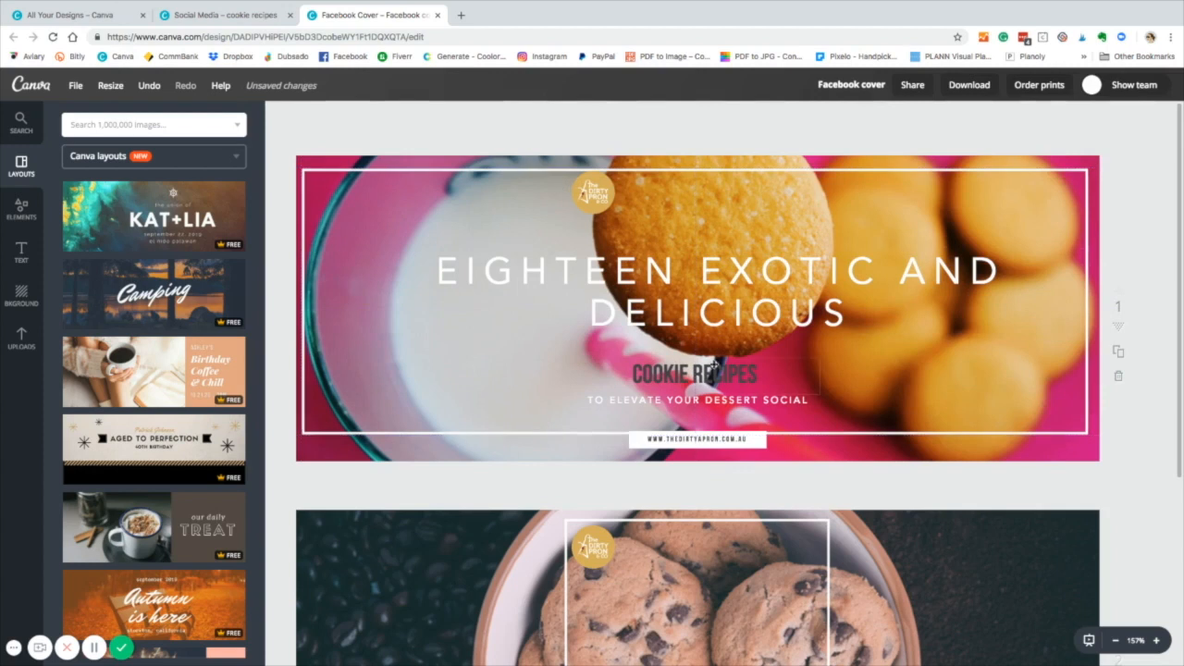
Step: Set the first page's "COOKIE RECIPES" title to size 32 and widen its text box slightly
left_click(715, 363)
left_click(382, 117)
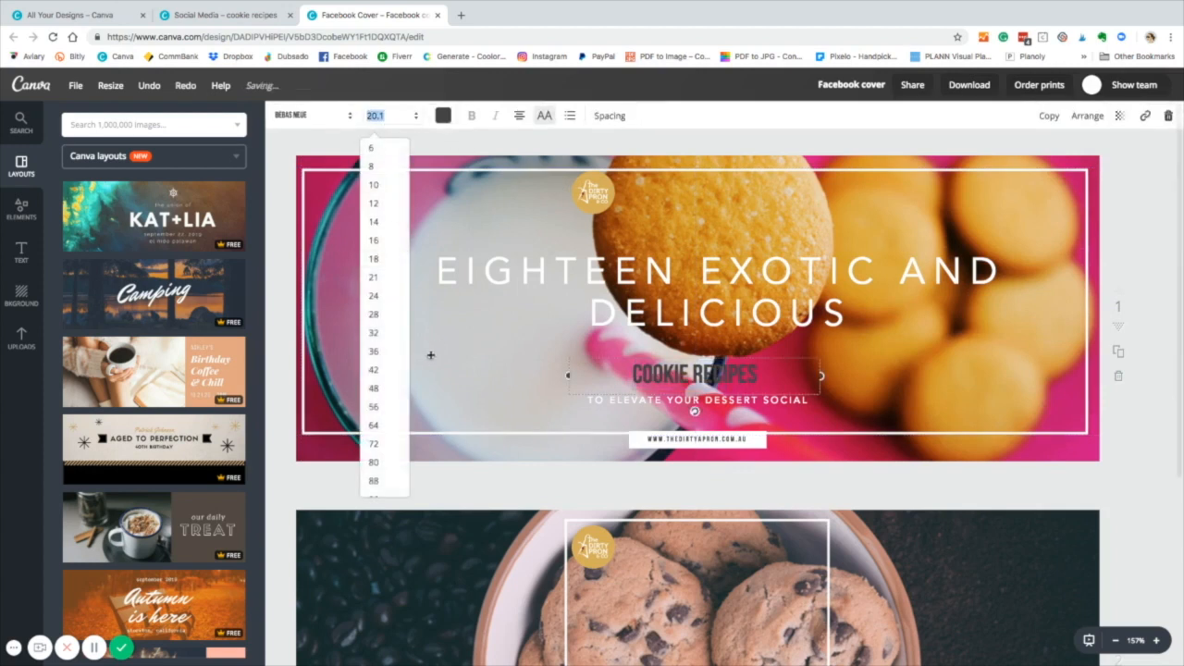
left_click(396, 335)
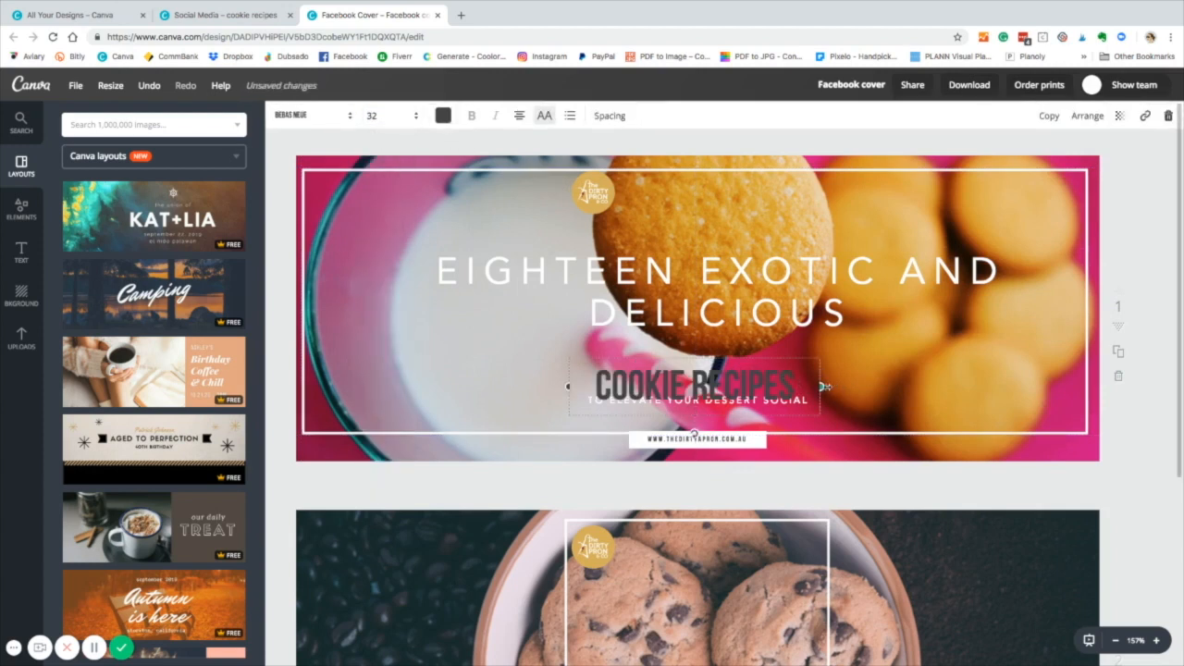
left_click_drag(824, 387, 847, 387)
left_click_drag(755, 353, 751, 338)
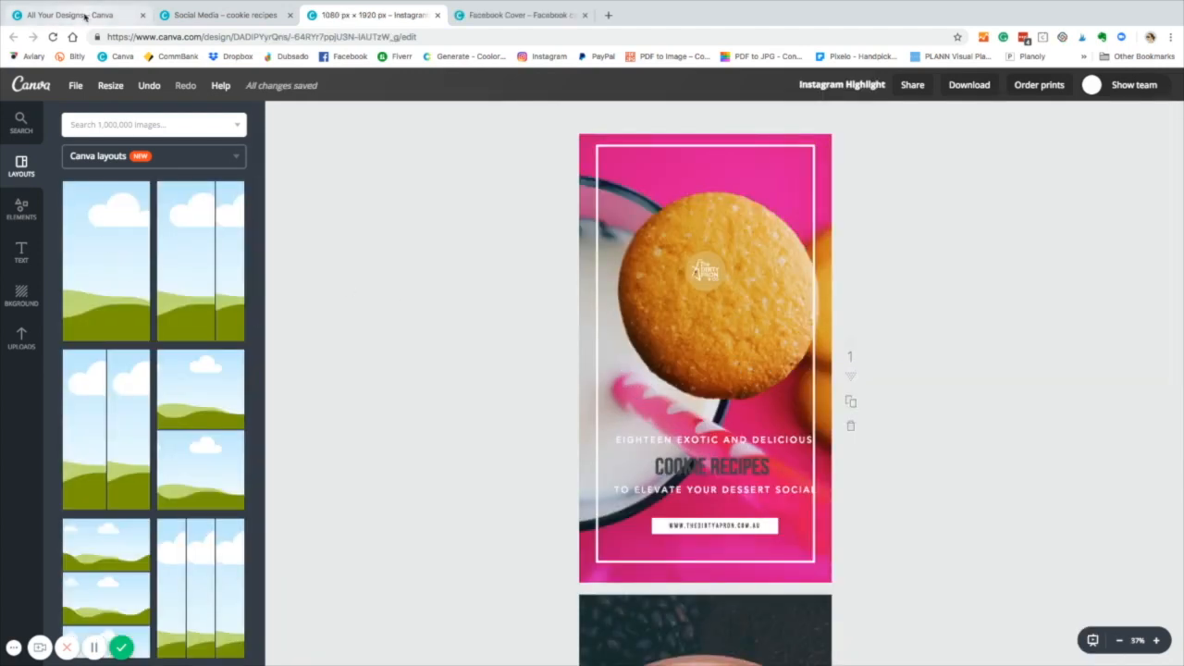
Step: Start a new Social Media design and fill its page with the uploaded photo of hands using a tablet among food prints
left_click(70, 15)
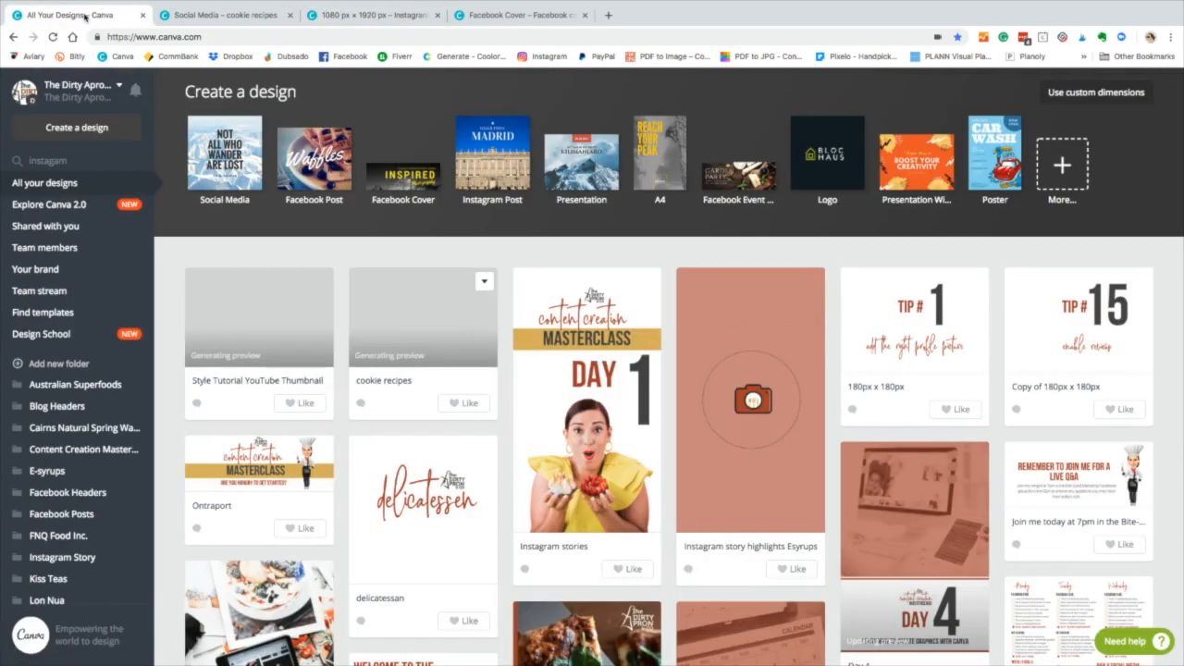
left_click(212, 157)
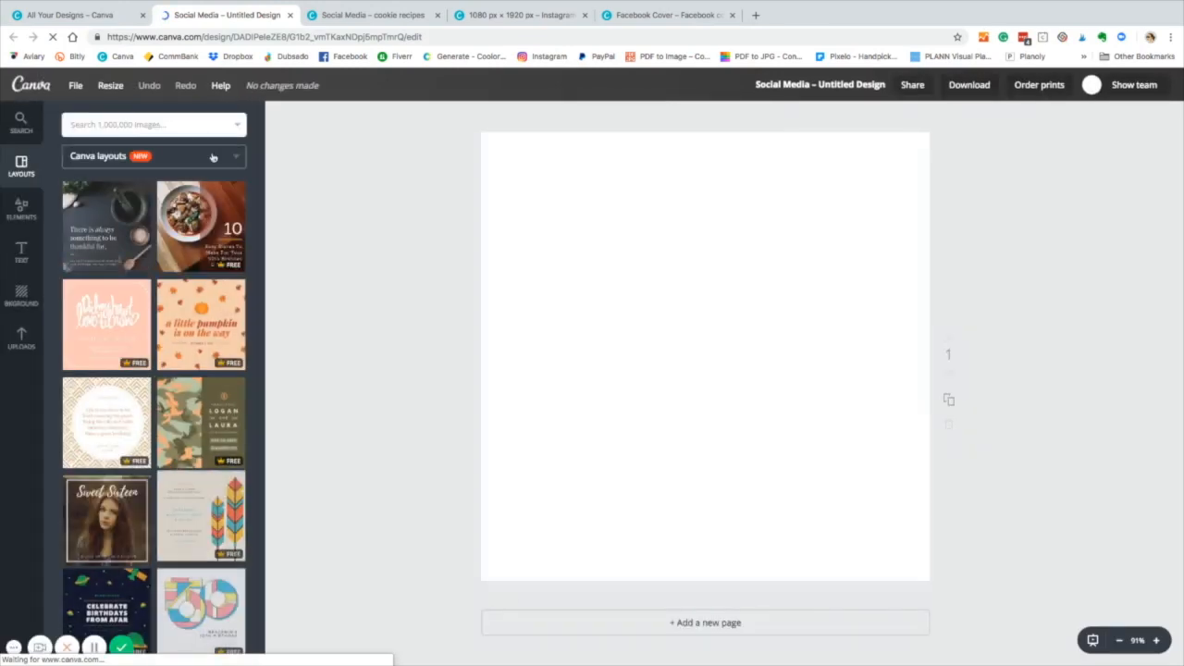
left_click(22, 339)
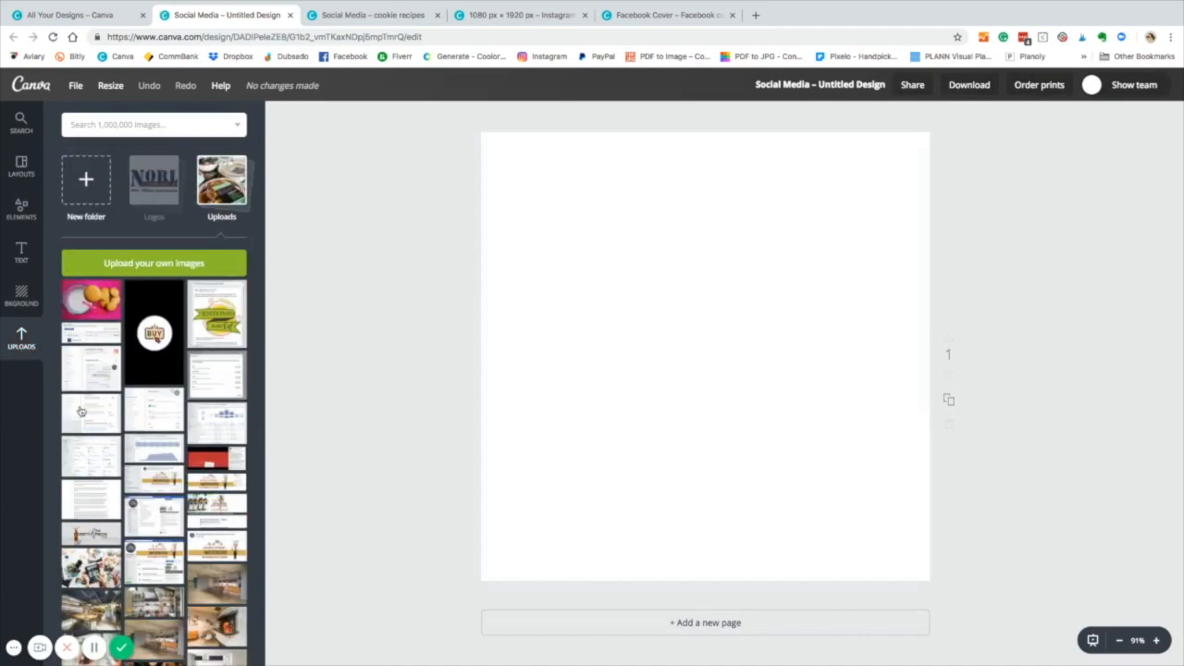
scroll(69, 425, "down", 3)
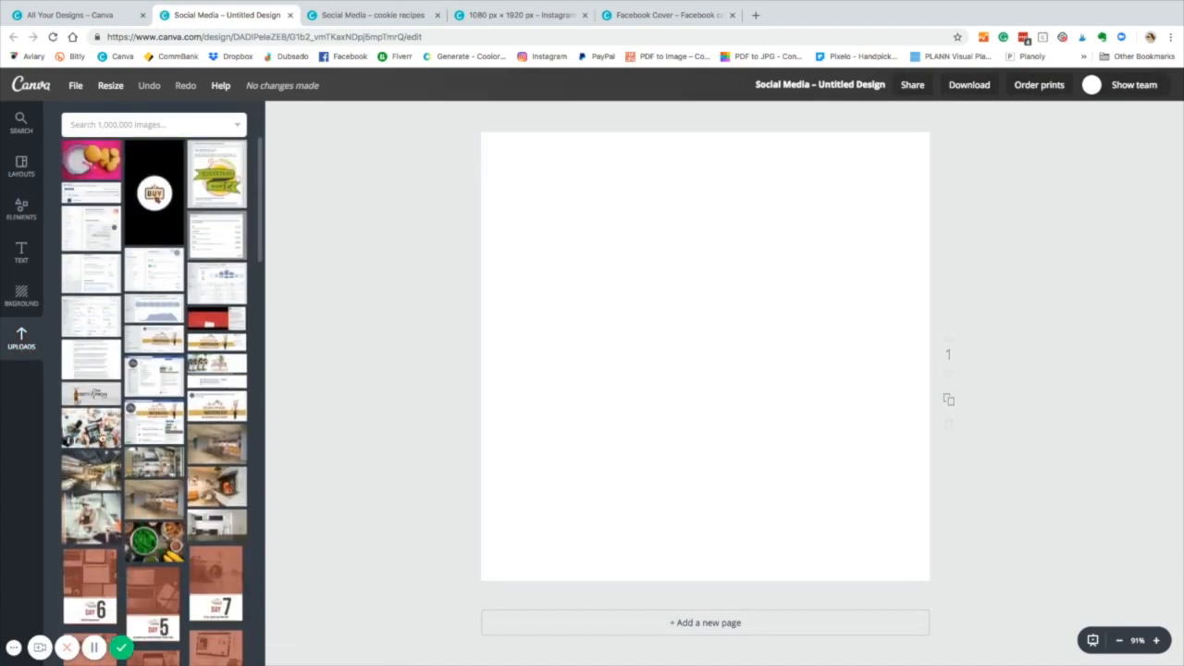
left_click(69, 439)
left_click_drag(608, 421, 632, 310)
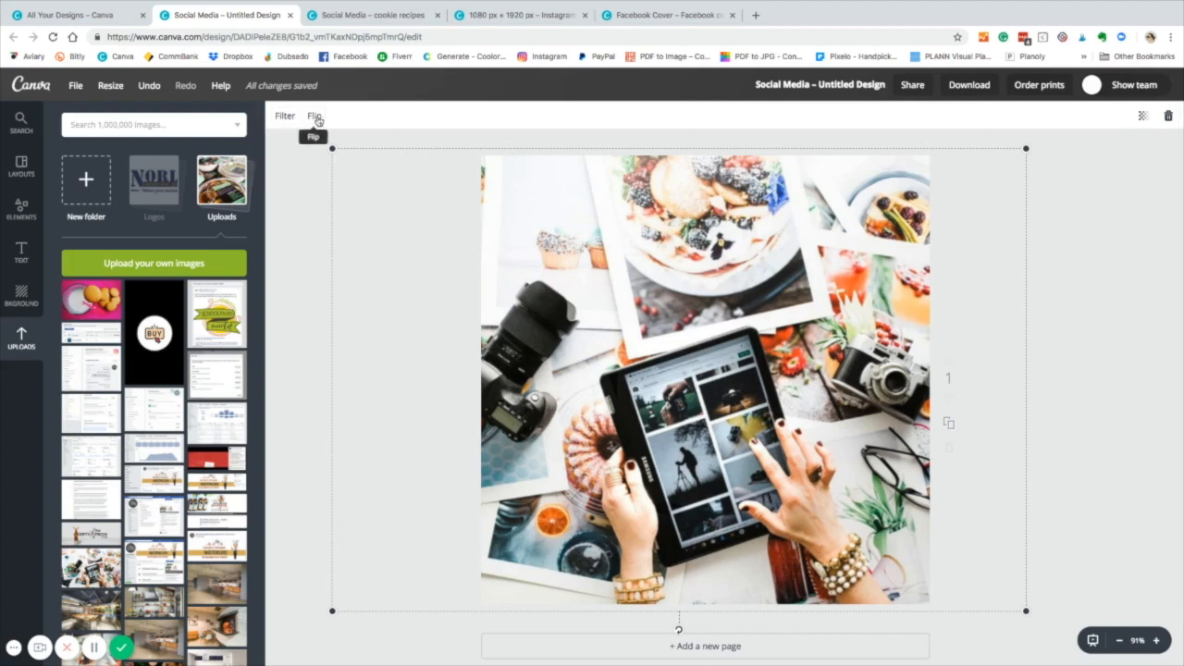
Step: Flip the photo horizontally, then try a vertical flip and reverse it
left_click(314, 116)
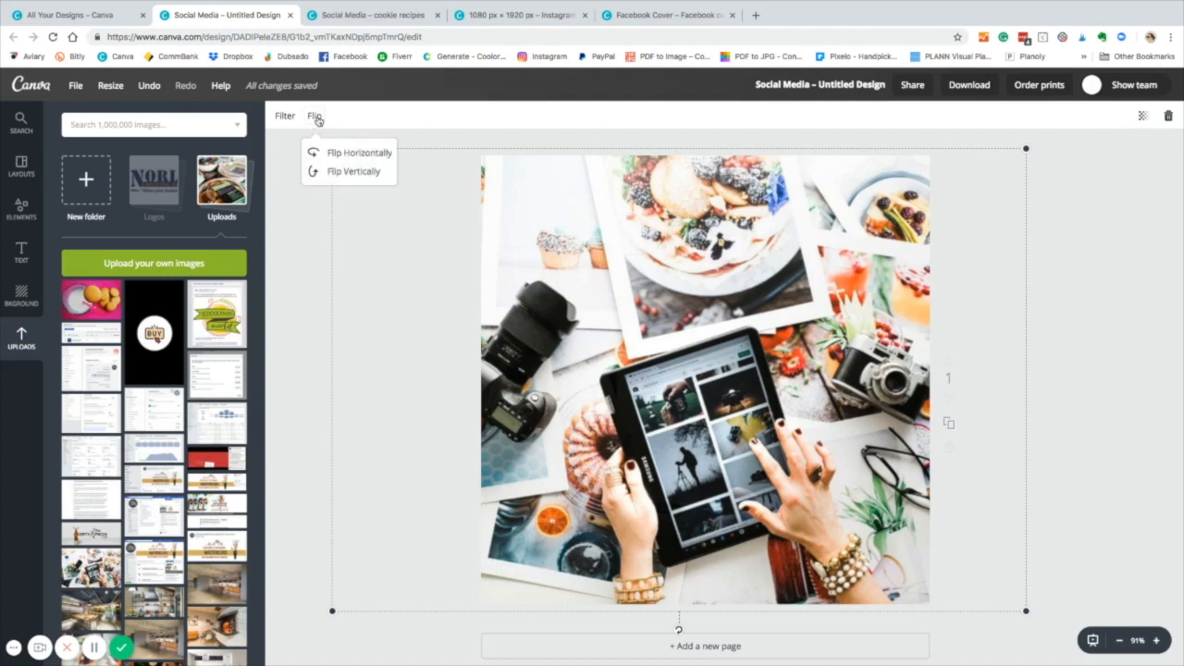
left_click(344, 153)
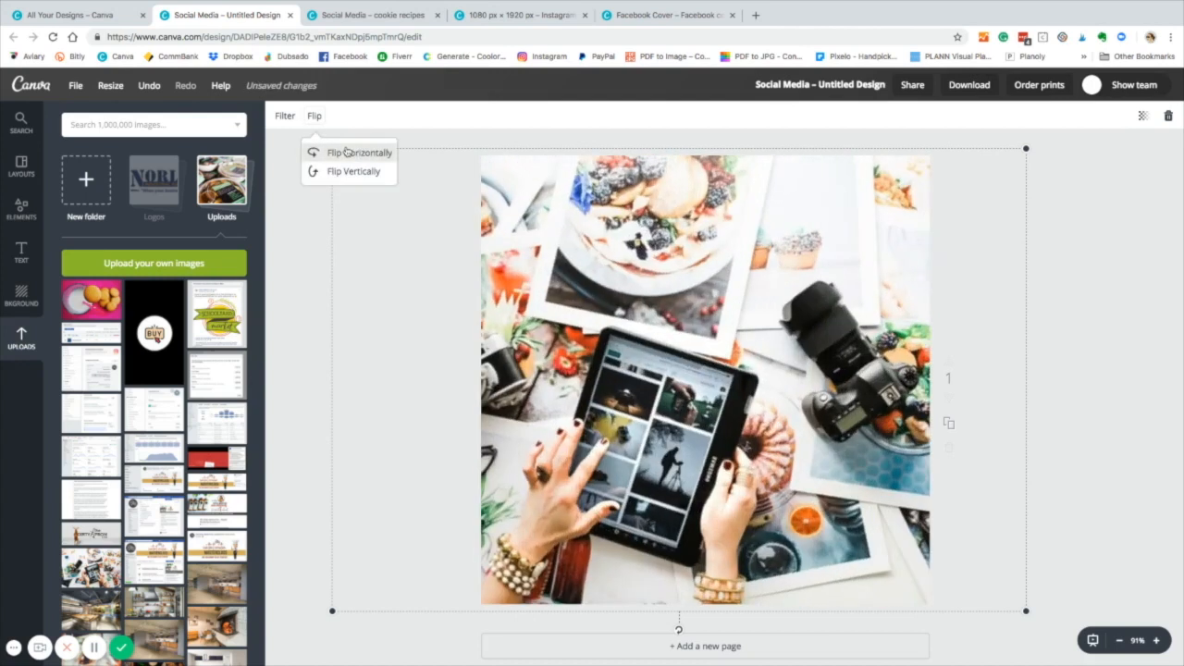
left_click(352, 173)
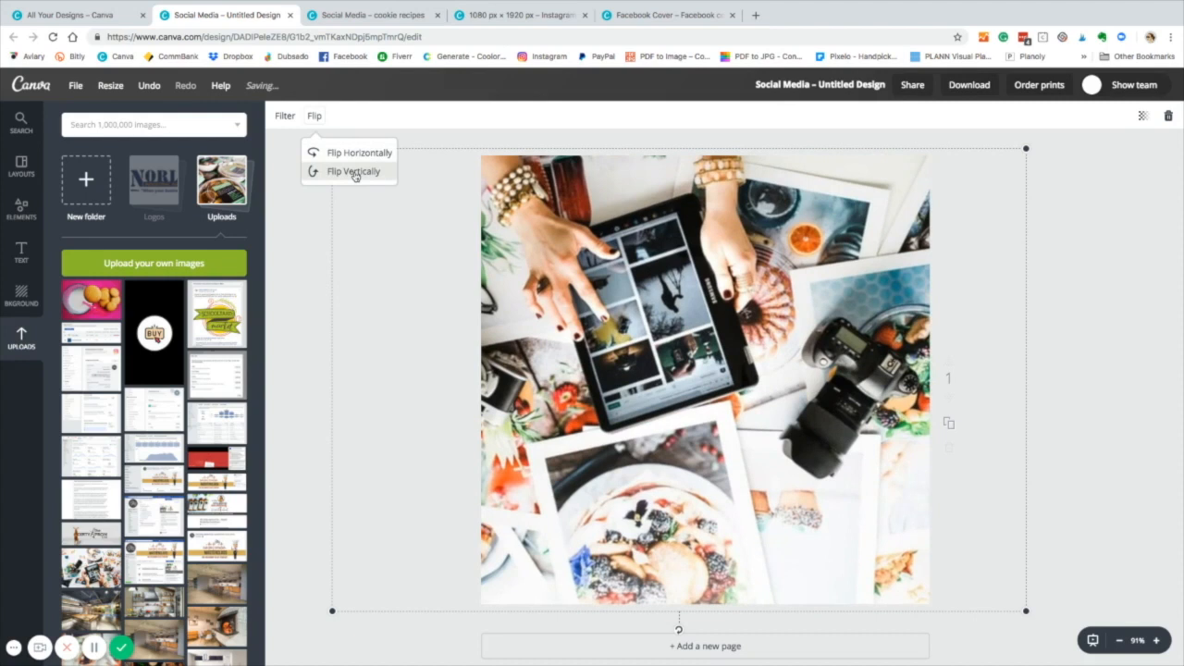
left_click(353, 172)
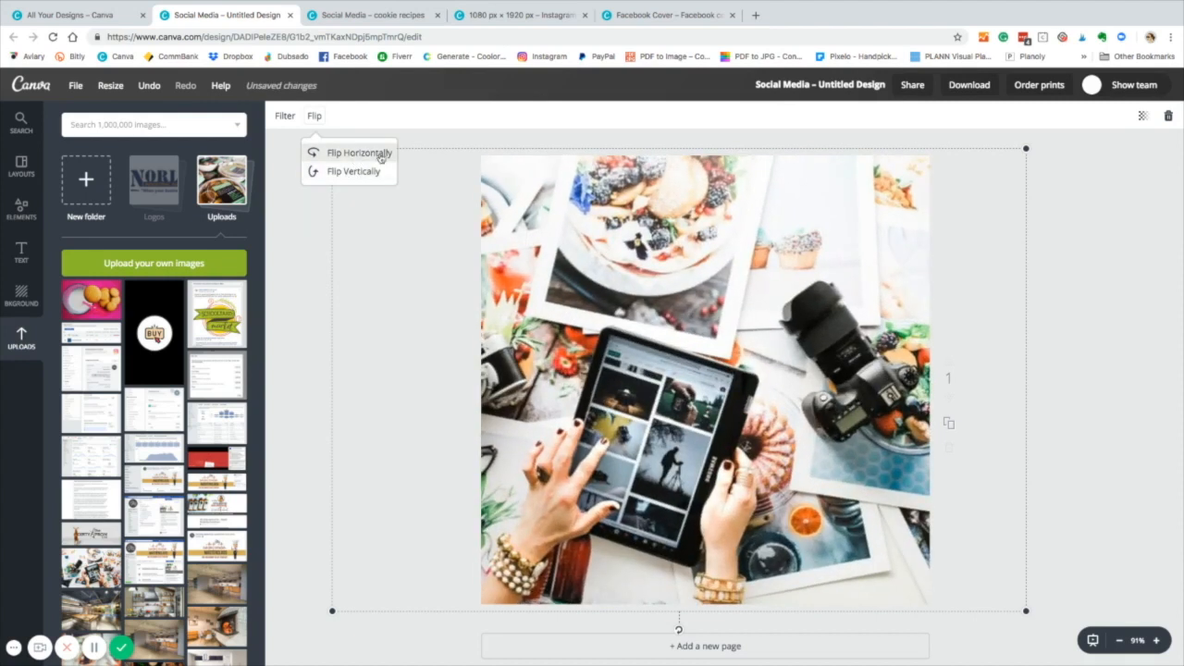
Step: Try the Cali, Drama, Edge and Epic filters on the photo
left_click(286, 117)
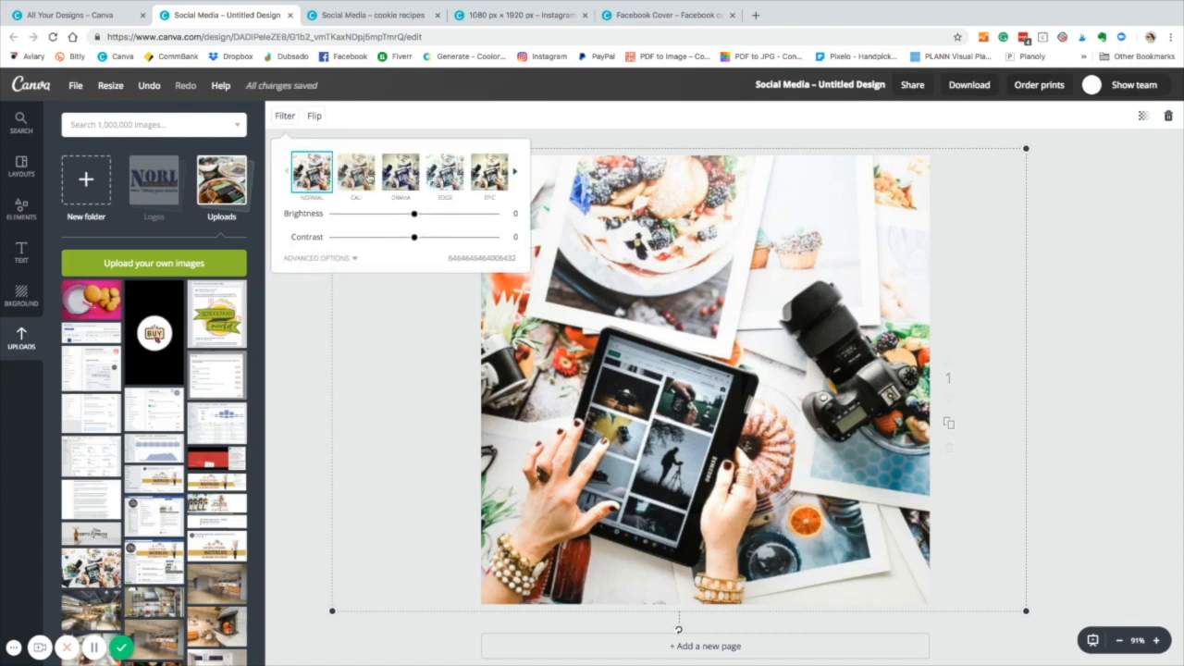
left_click(356, 171)
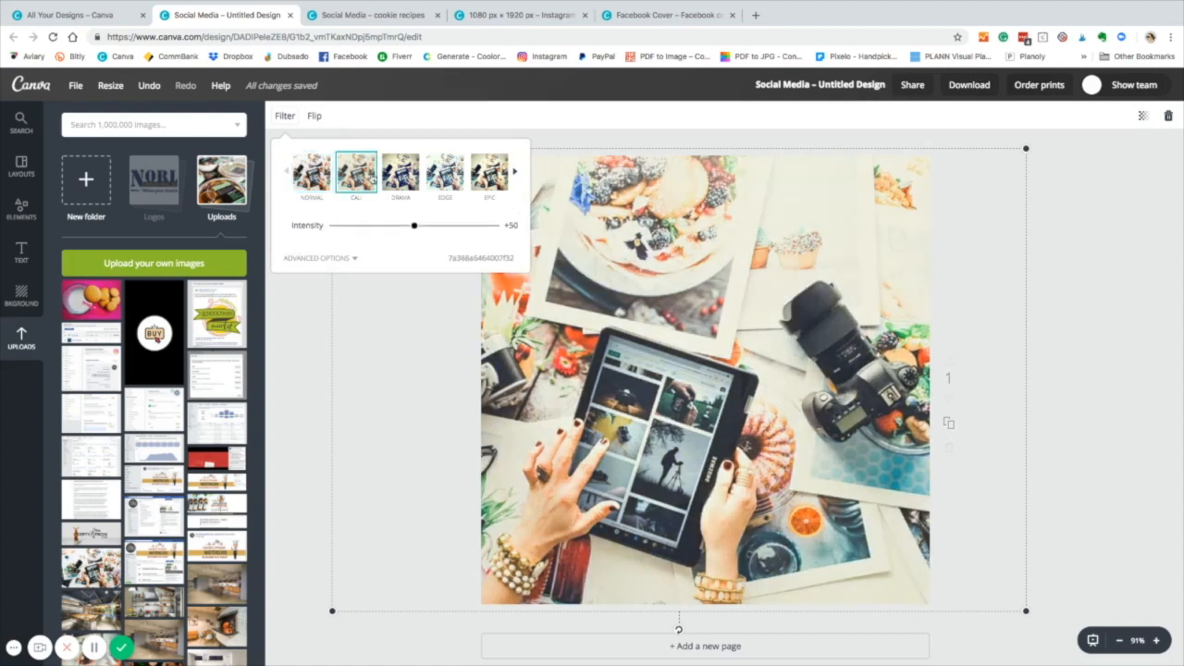
left_click(401, 173)
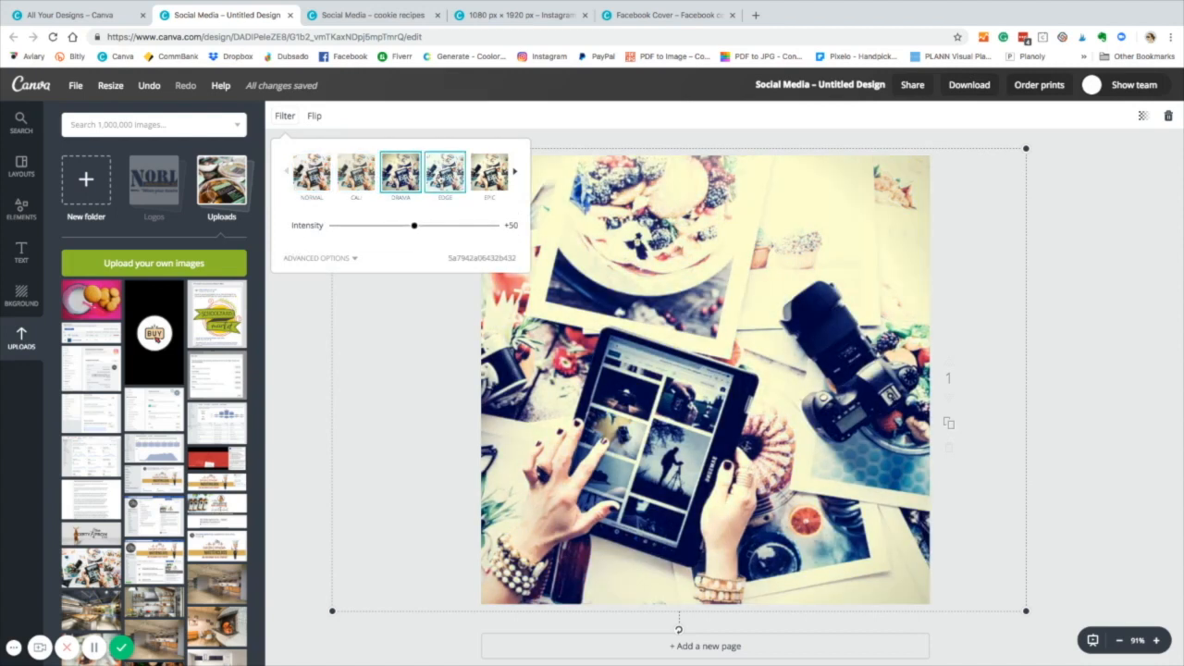
left_click(445, 173)
left_click(489, 173)
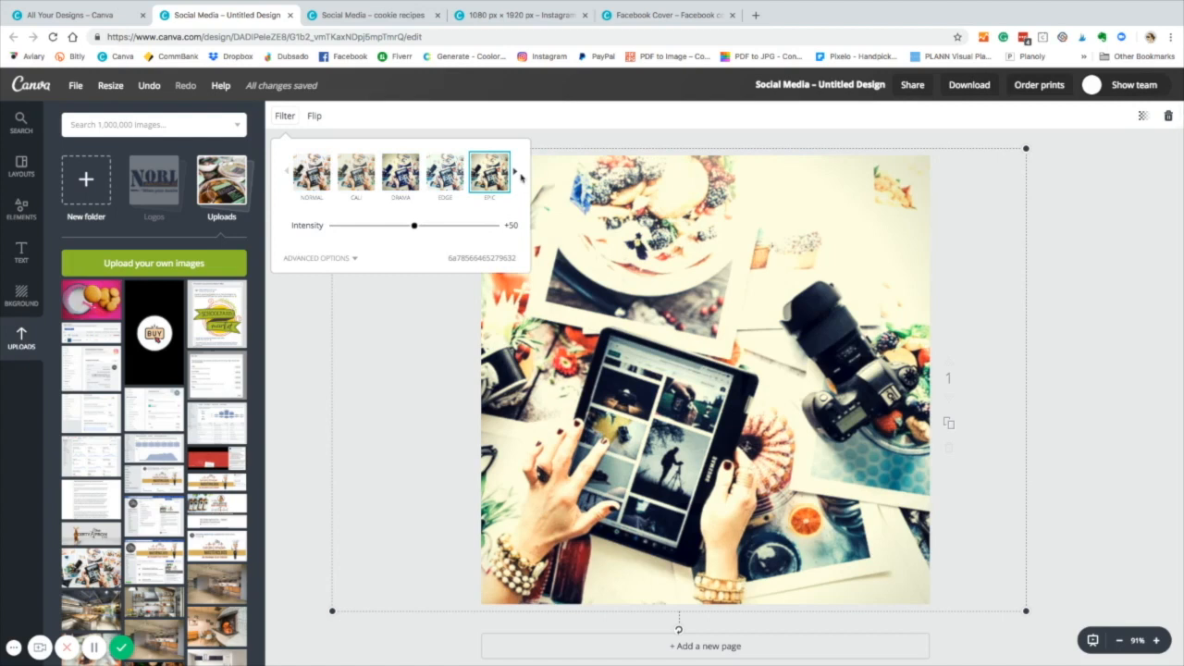
Step: Apply the Grayscale filter to the photo at its default intensity
left_click(515, 173)
left_click(514, 173)
left_click(514, 173)
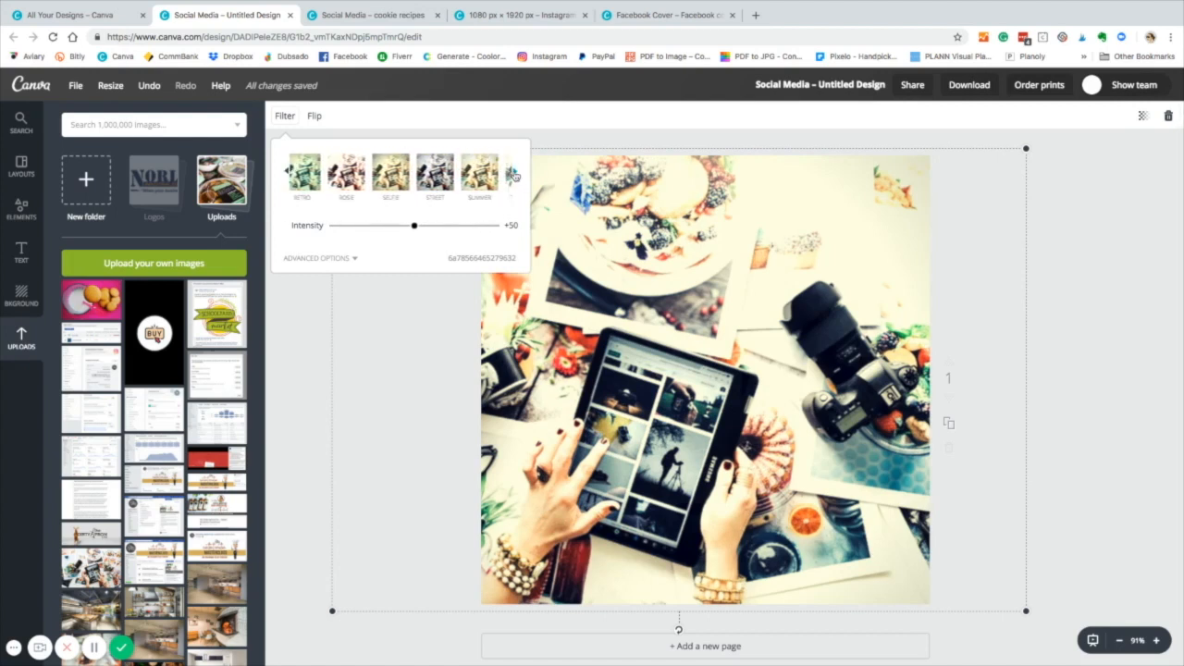
left_click(288, 174)
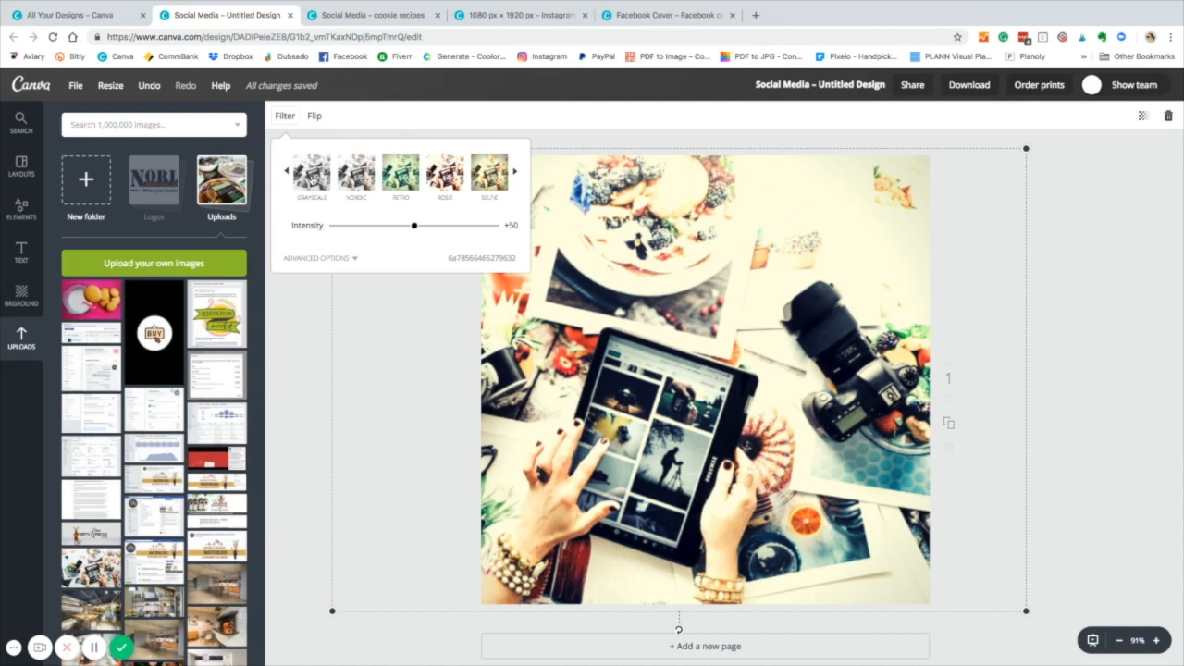
left_click(313, 181)
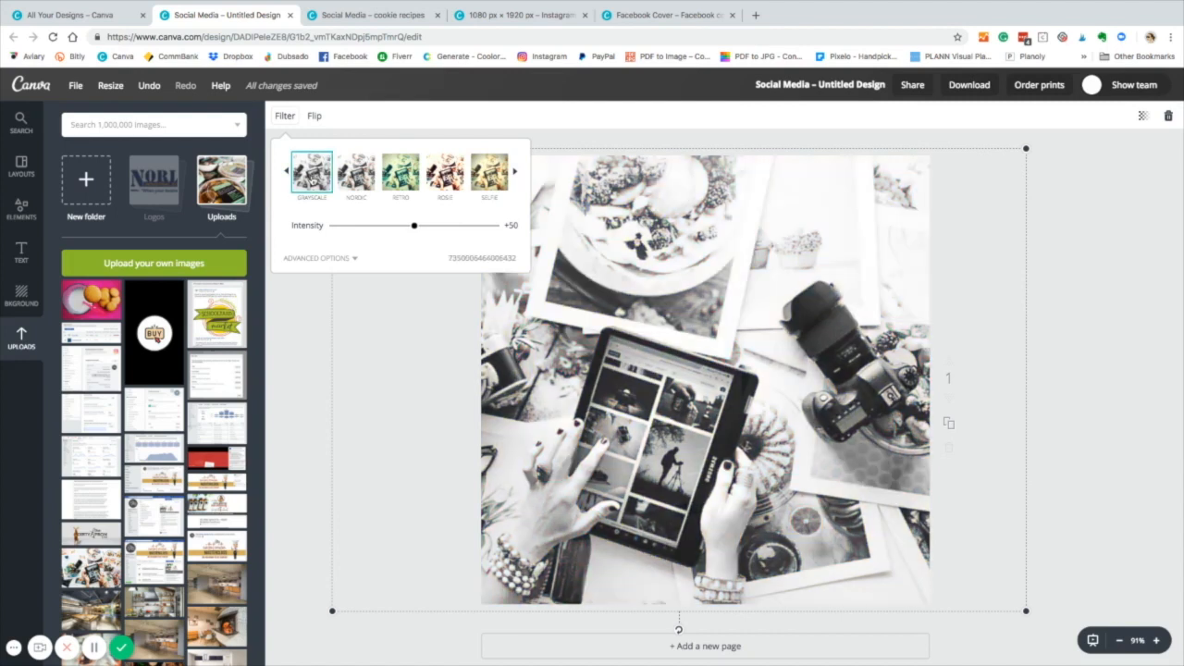
Step: Give the grayscale photo a pinkish tint of -71 through the advanced filter options
left_click(281, 123)
left_click(284, 119)
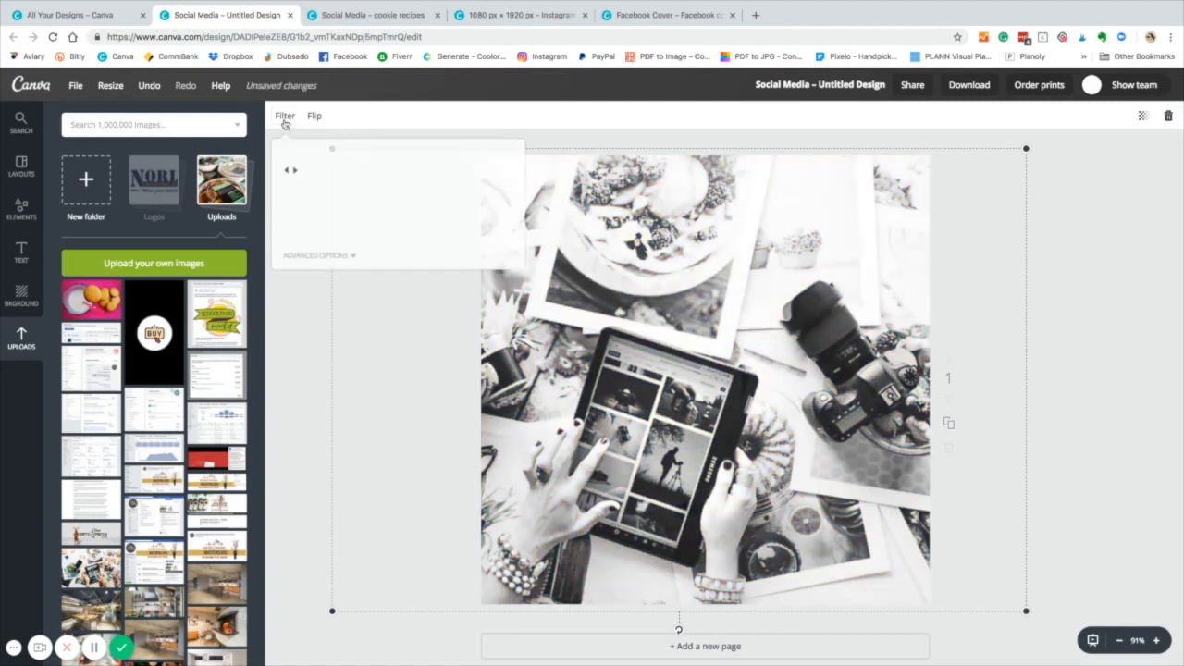
left_click(354, 260)
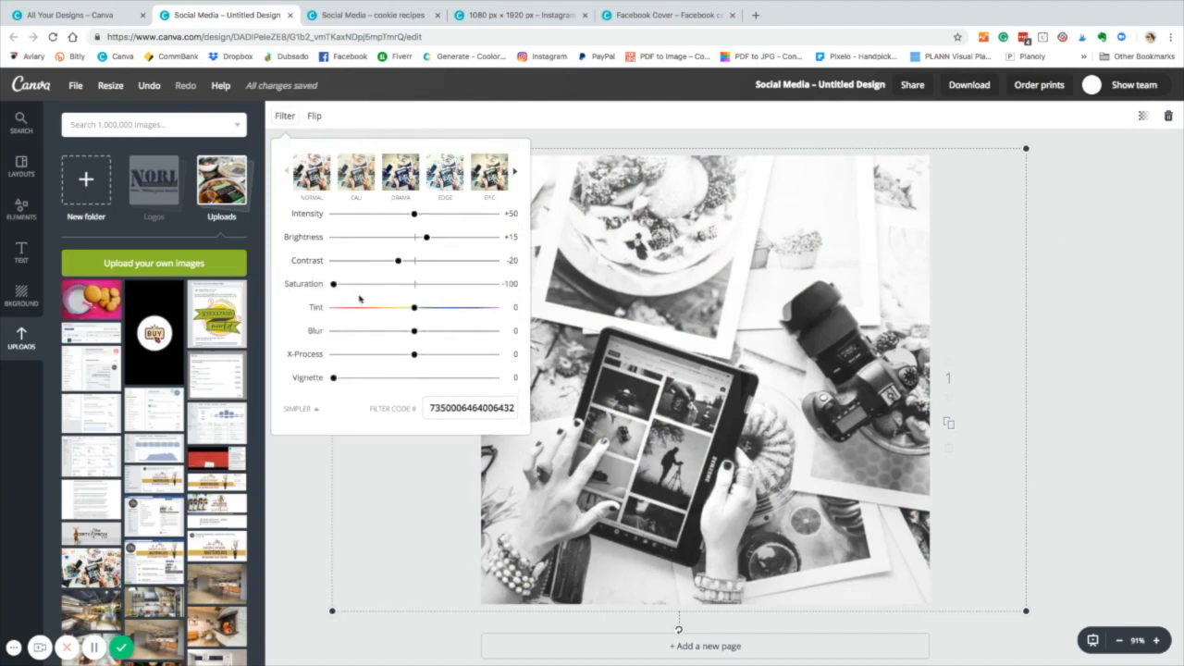
left_click_drag(414, 313, 357, 317)
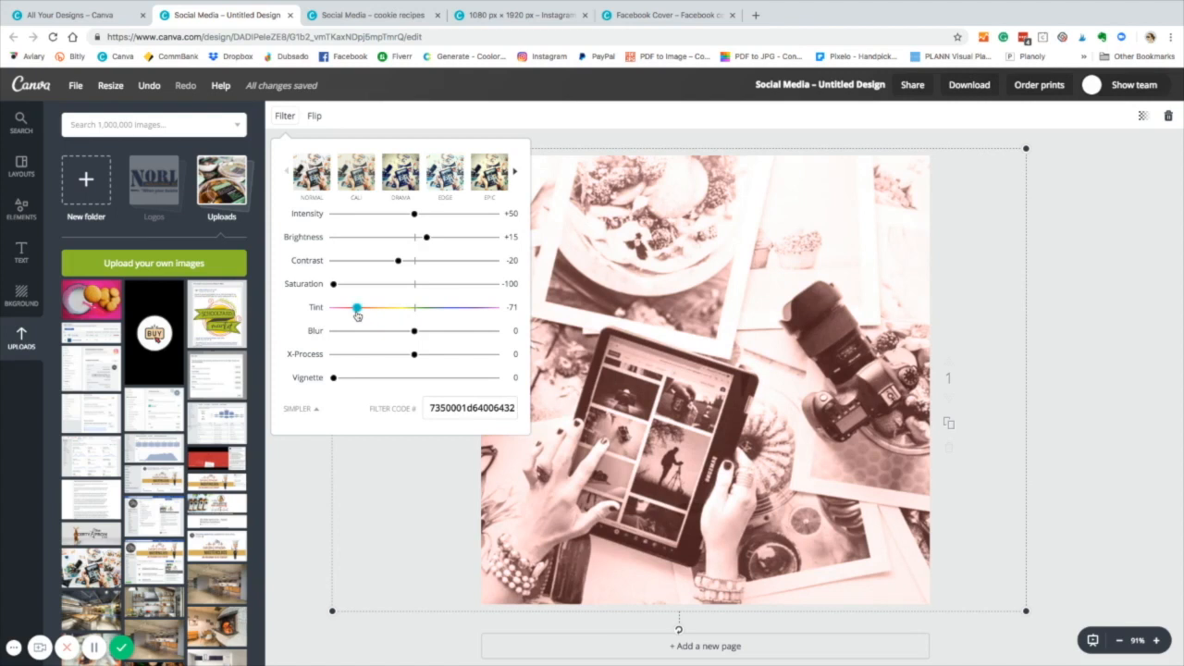
left_click(1076, 262)
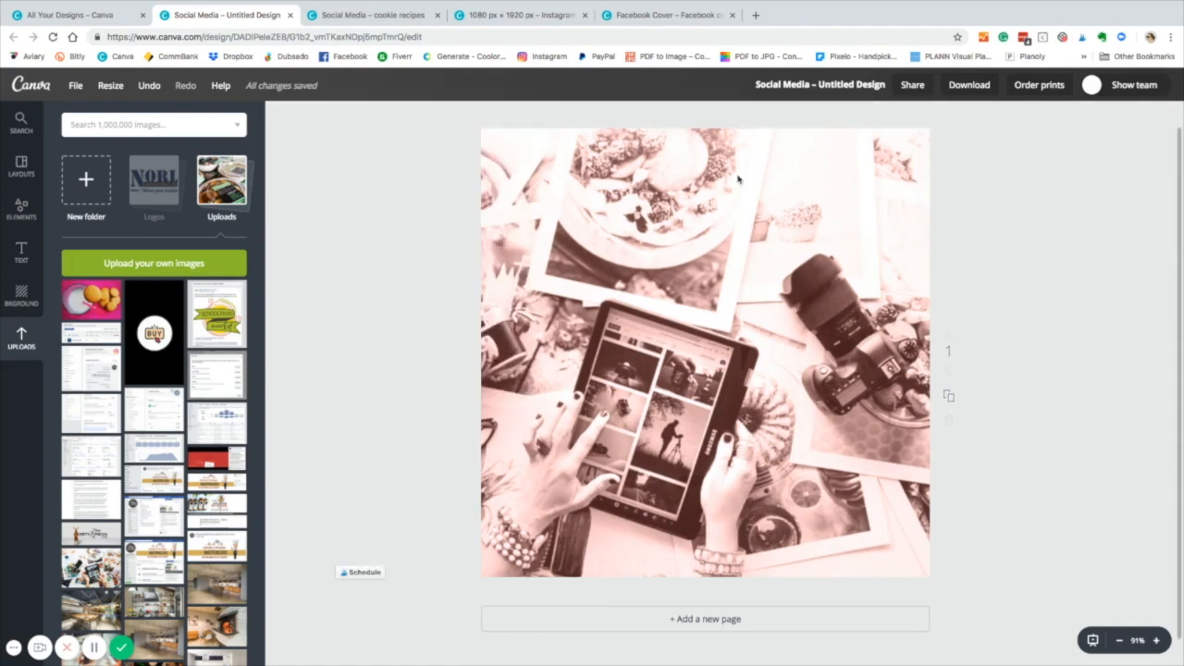
Step: Add a heading over the photo that reads "Content Creation Masterclass"
left_click(22, 252)
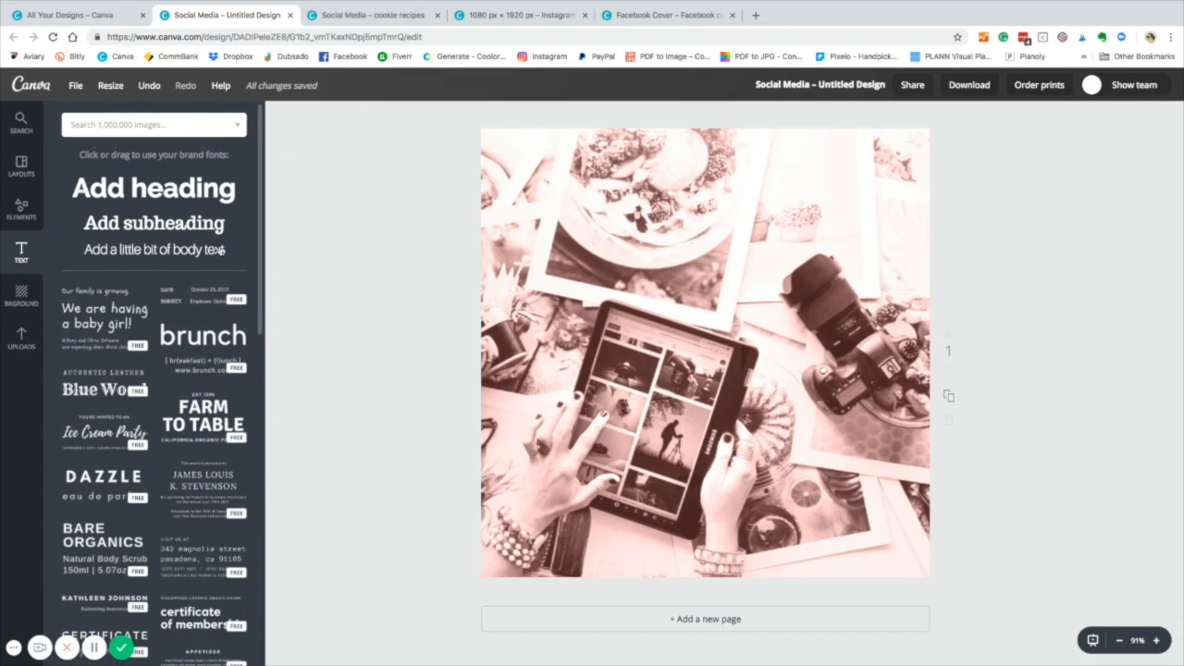
scroll(212, 369, "down", 3)
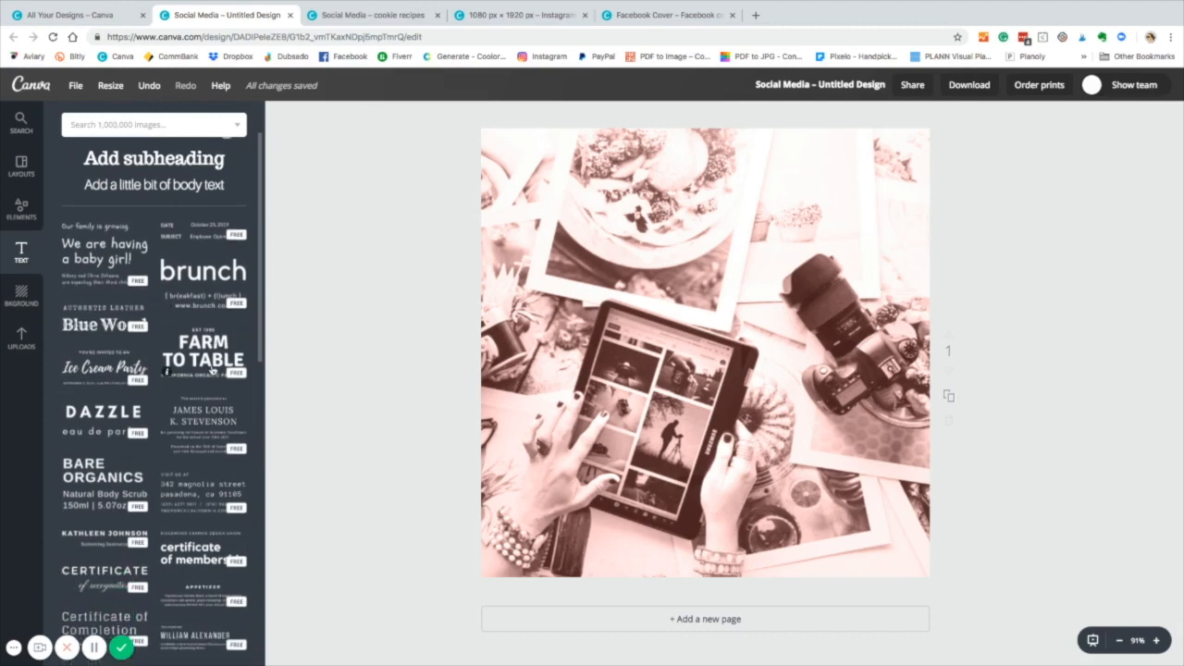
scroll(212, 369, "down", 2)
scroll(212, 369, "up", 5)
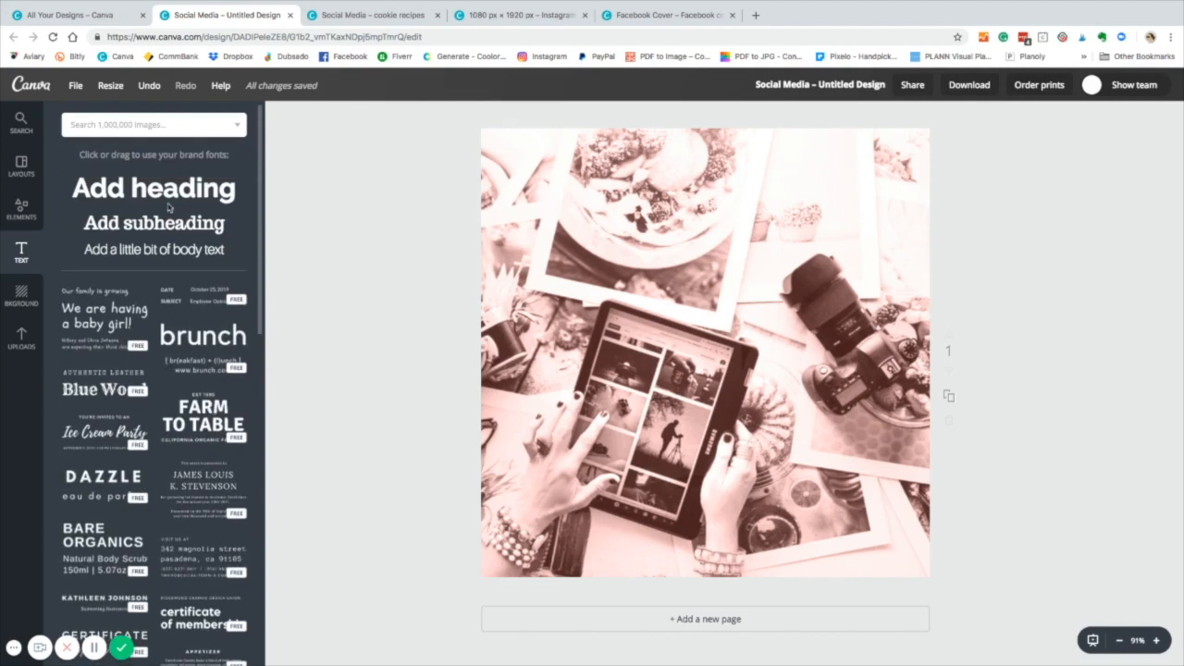
left_click(193, 191)
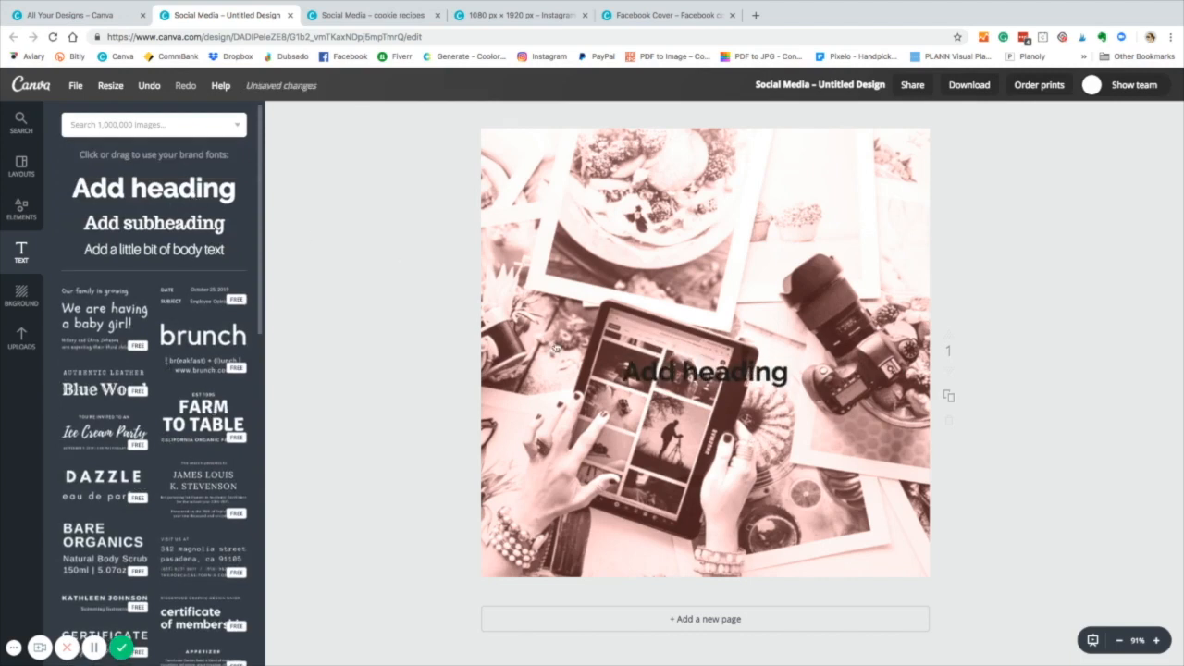
double_click(736, 379)
type("Content Creation Masterclass")
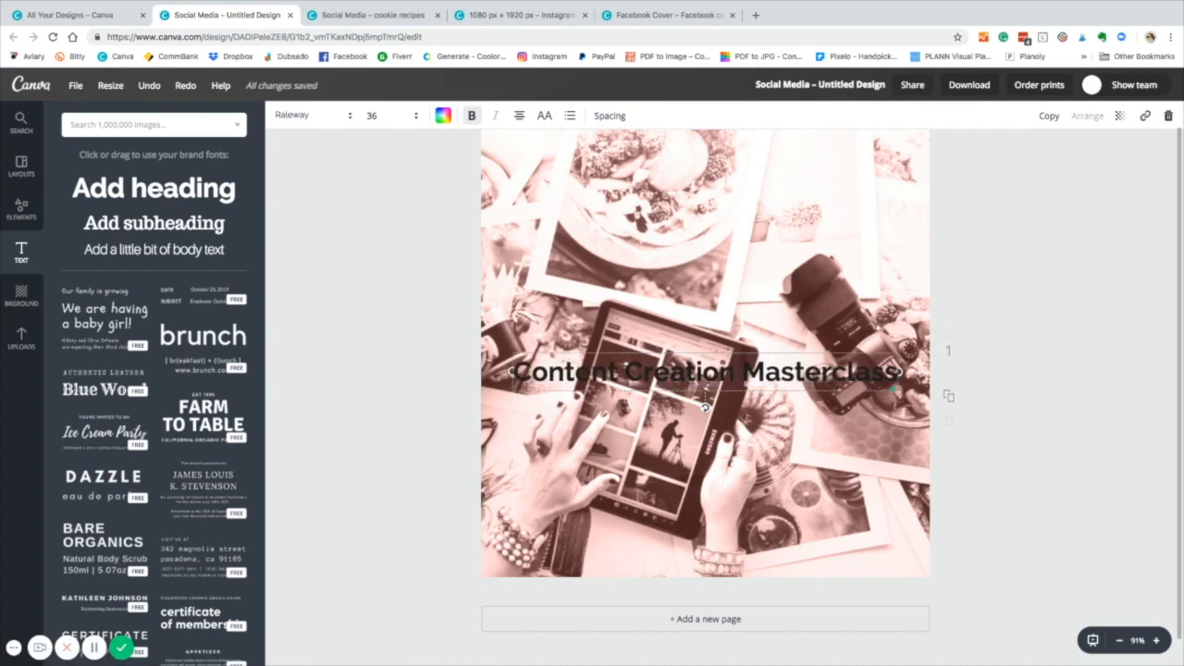
Step: Change the whole heading's font to Bebas Neue
triple_click(680, 372)
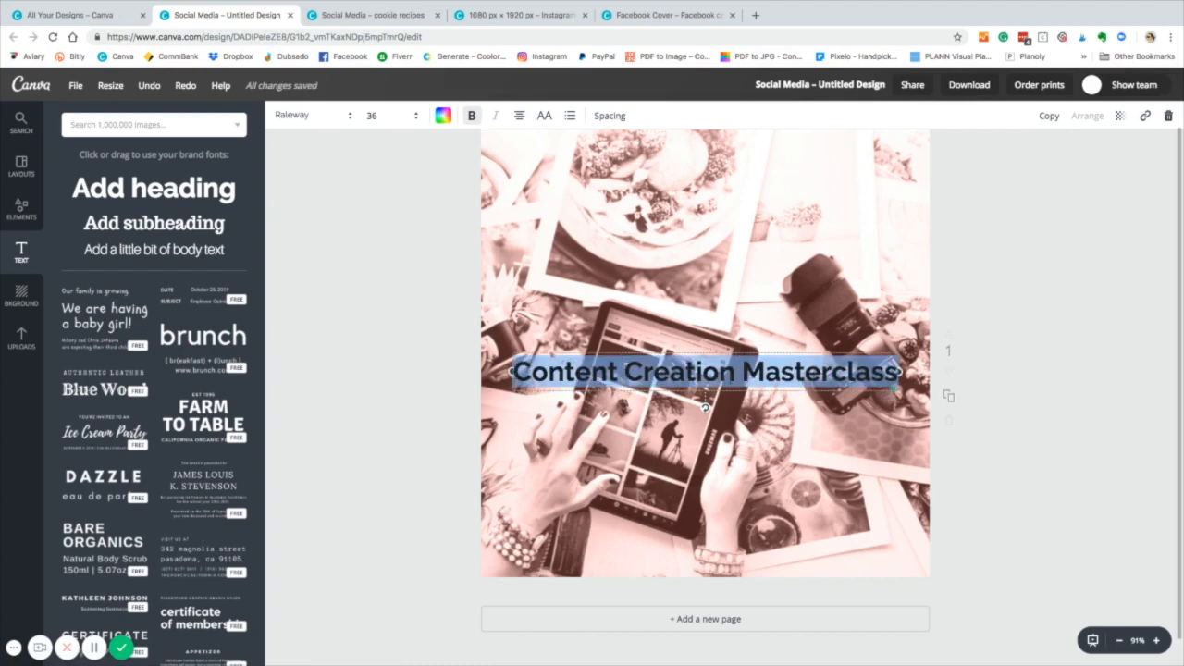
left_click(321, 119)
left_click(310, 316)
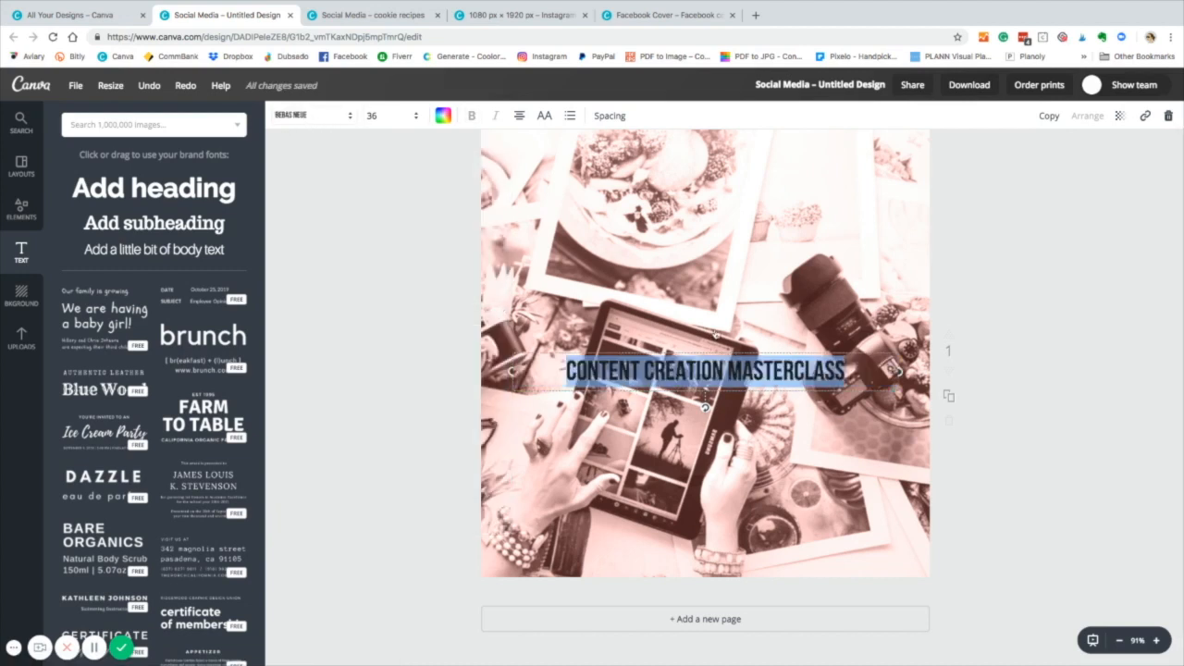
Step: Recolor the whole heading with the rust-red brand color from the first saved palette
left_click(436, 118)
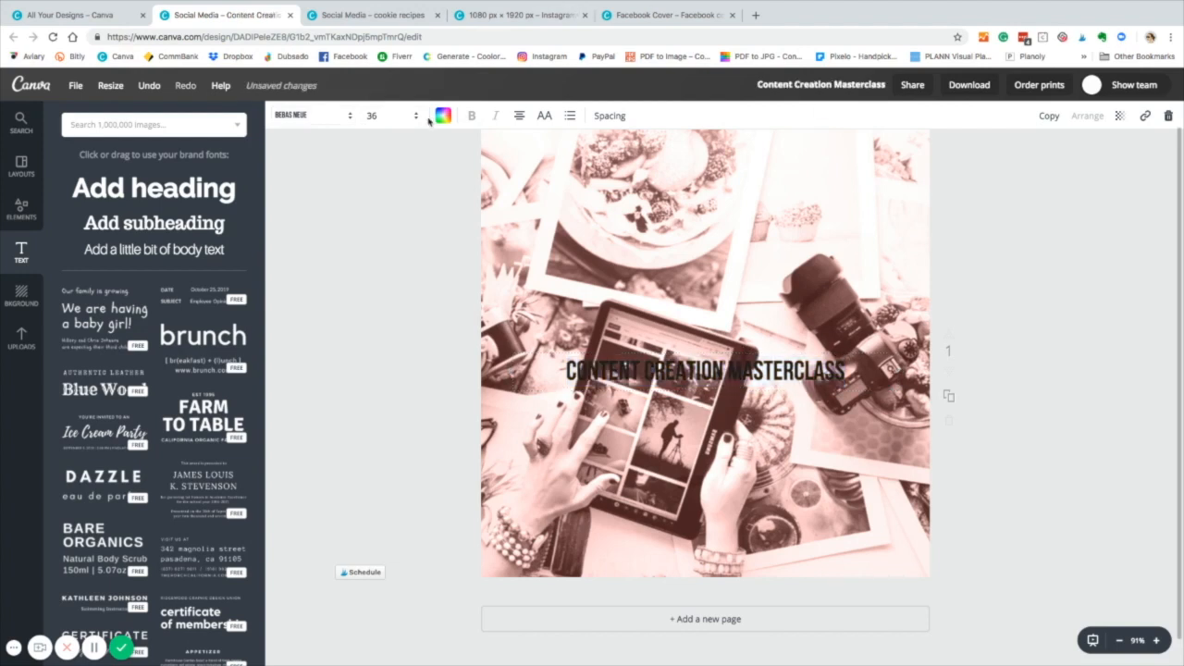
triple_click(664, 370)
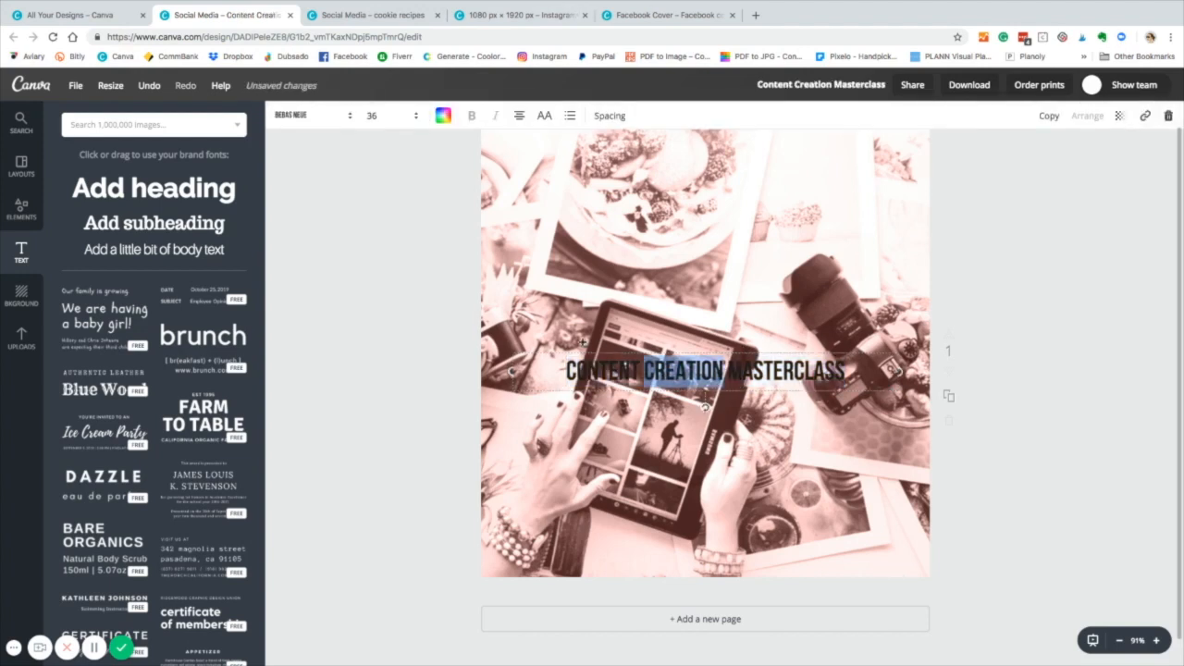
right_click(446, 117)
left_click(448, 118)
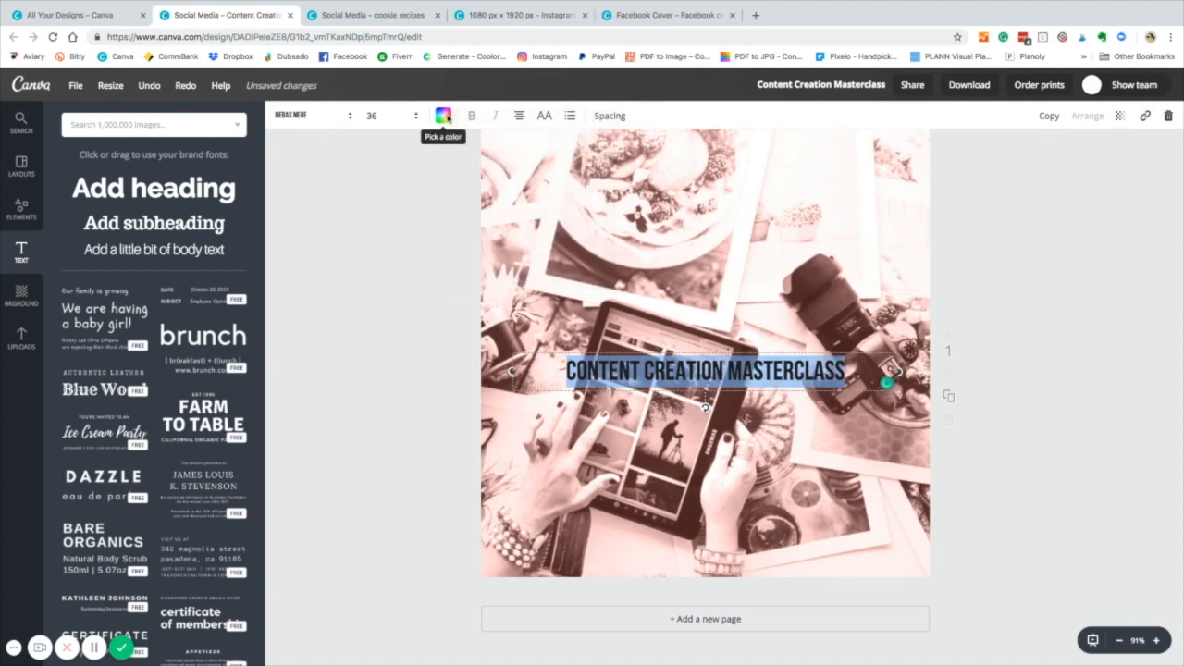
left_click(448, 115)
left_click(477, 252)
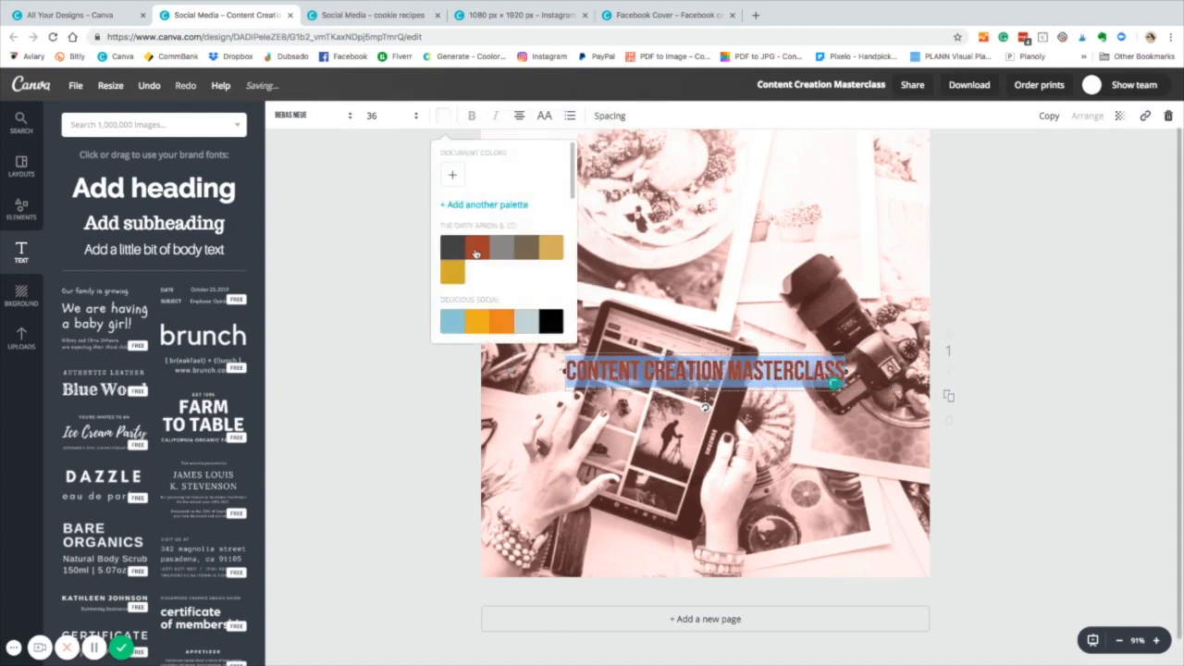
left_click(858, 432)
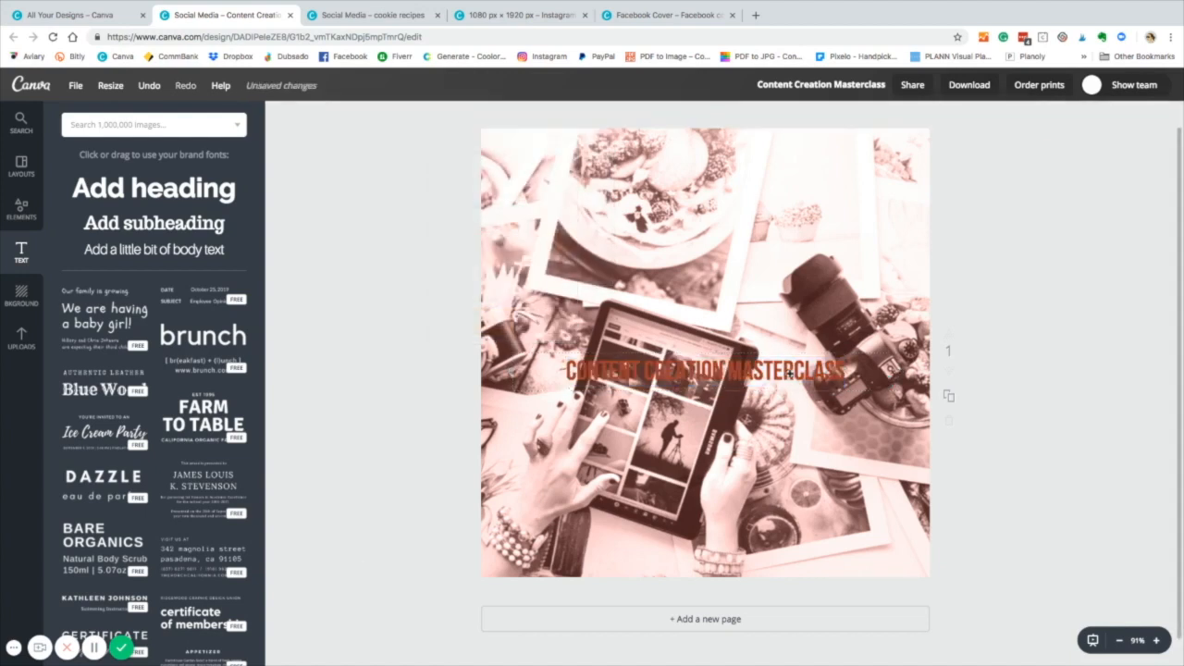
Step: Set the font size of the whole heading to 80
left_click(838, 385)
left_click(375, 115)
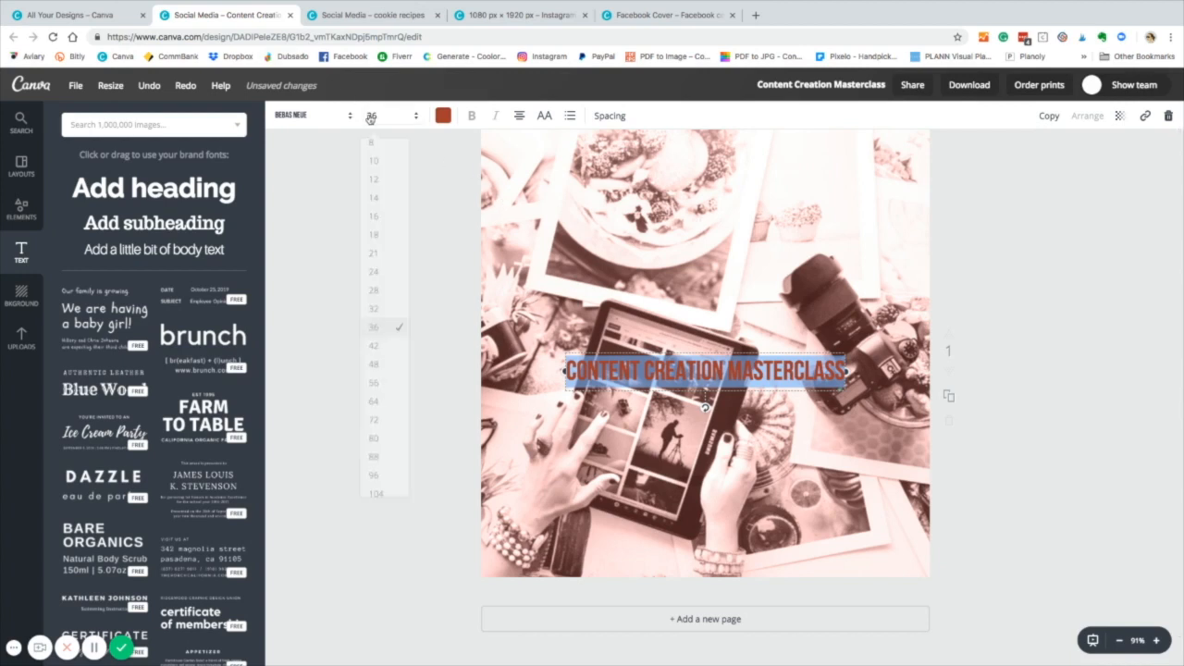
left_click(374, 437)
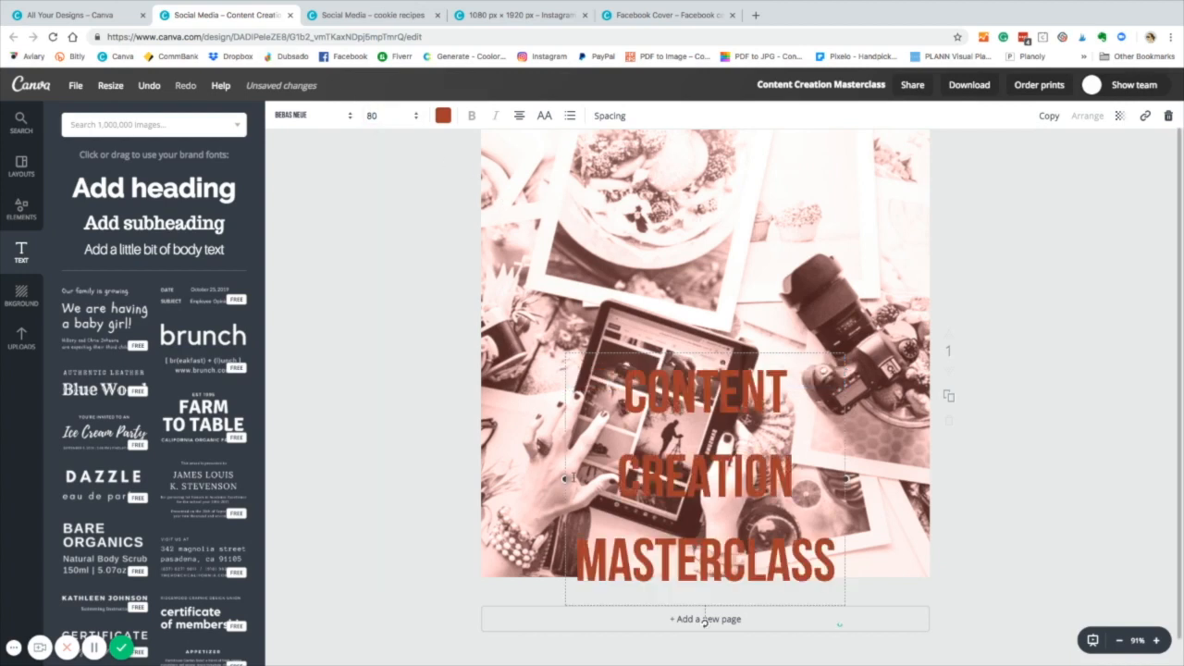
Step: Widen the heading's text box so the text wraps onto two lines, and move it to the horizontal center of the photo
left_click_drag(566, 478, 456, 479)
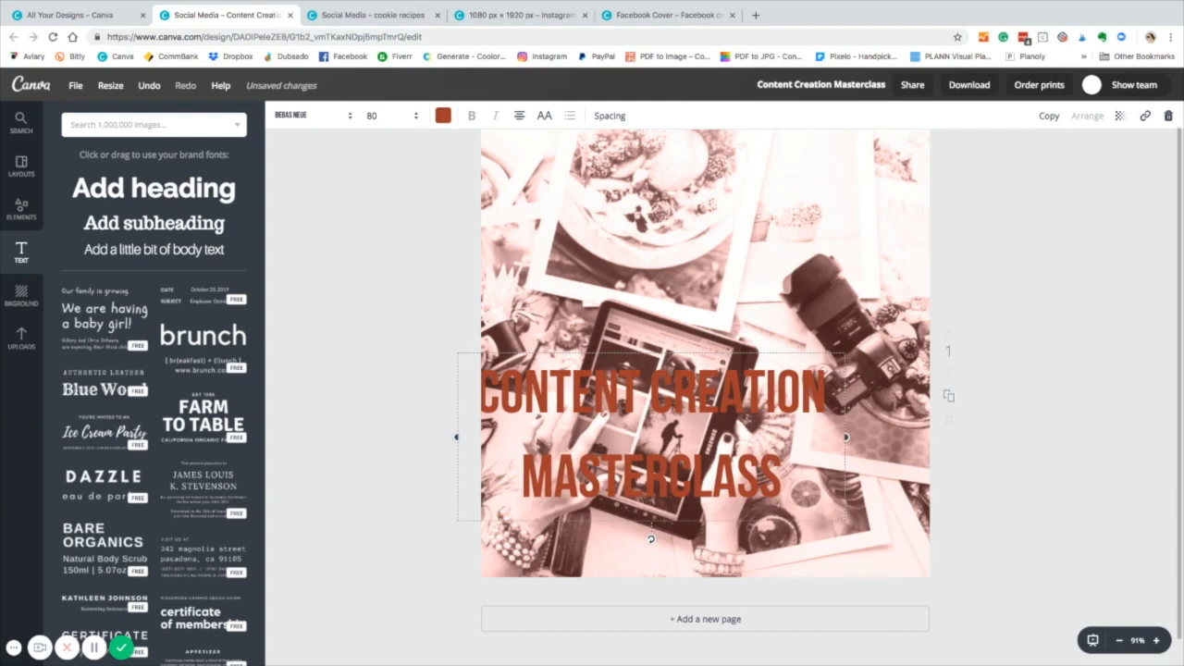
right_click(689, 352)
left_click(732, 354)
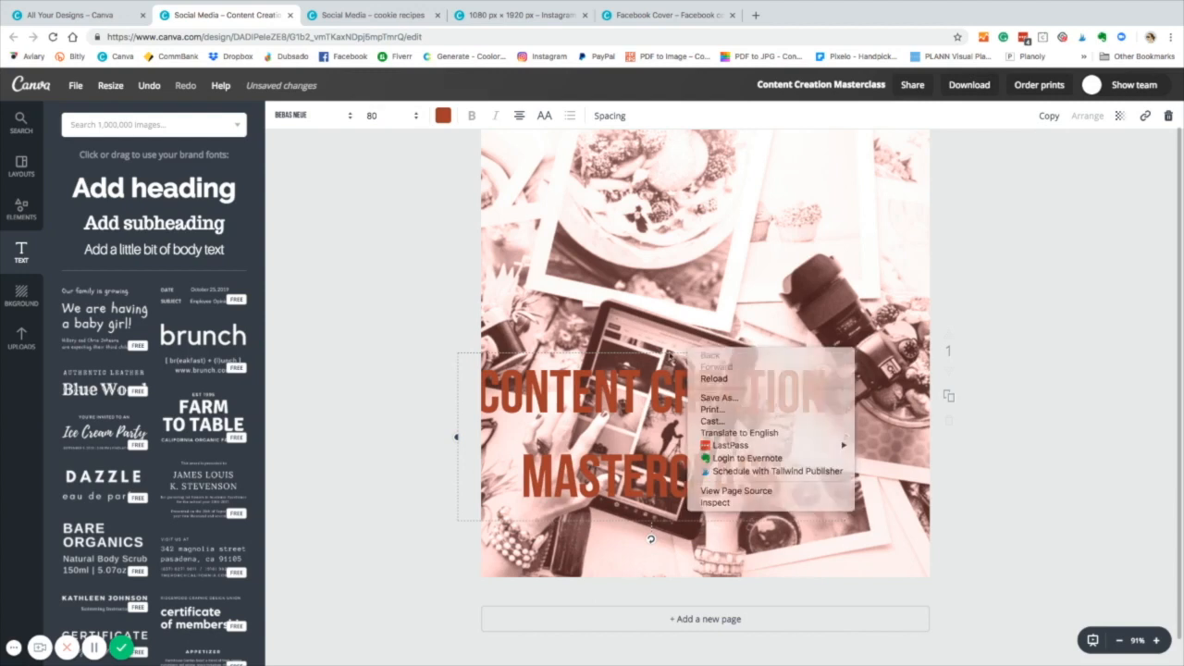
right_click(597, 296)
left_click(552, 357)
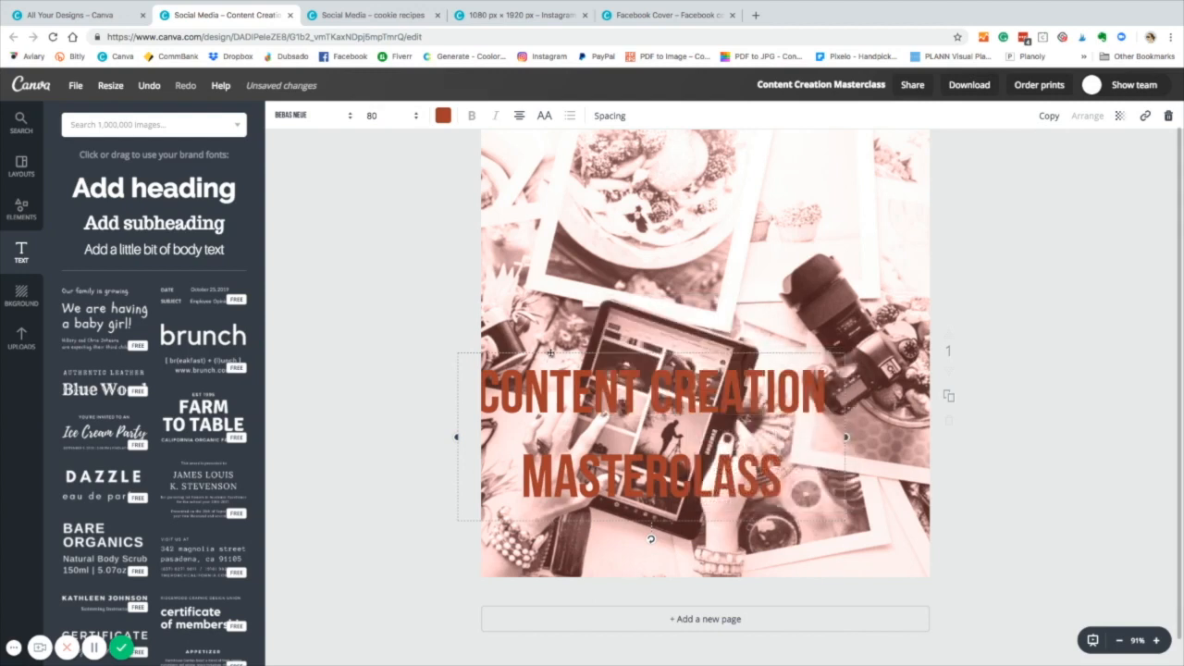
left_click_drag(579, 352, 626, 353)
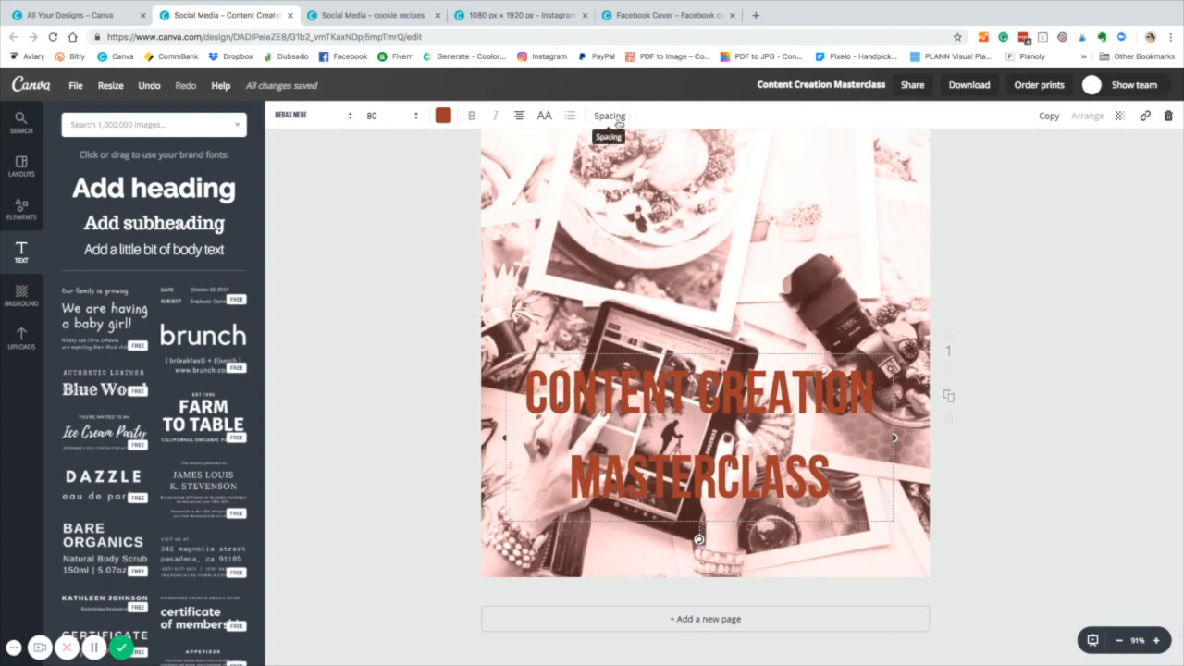
Step: Set the heading's letter spacing to 10 and its line height to 1
left_click(609, 115)
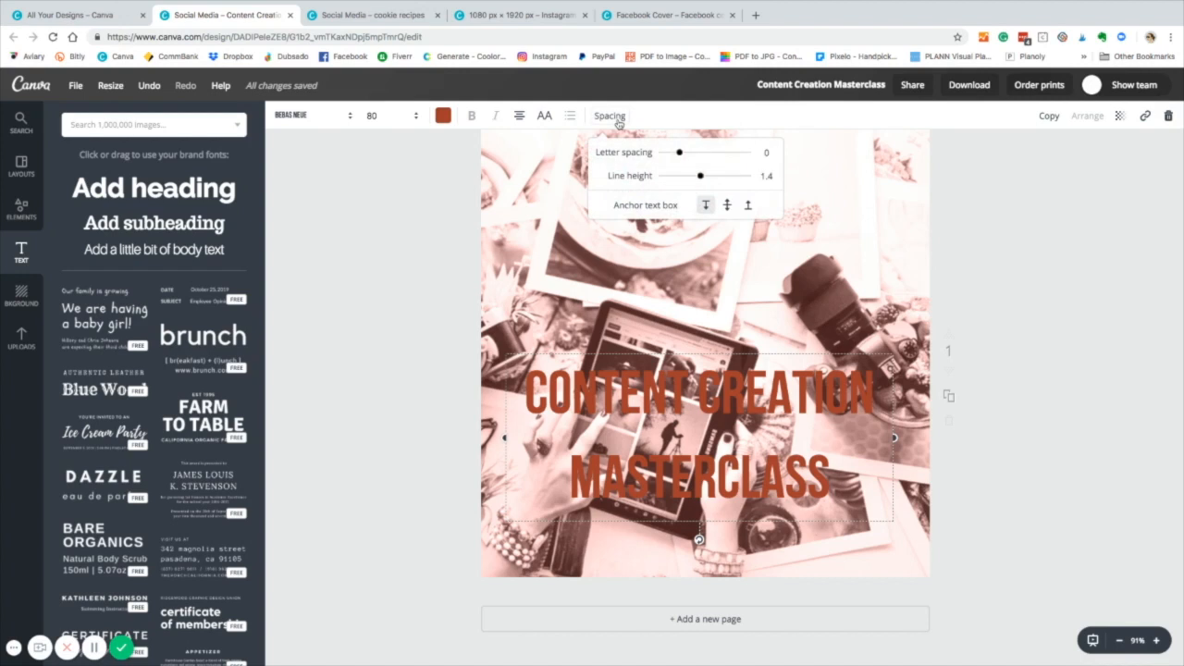
mouse_move(681, 154)
left_mouse_down()
mouse_move(701, 156)
mouse_move(680, 156)
left_mouse_up()
mouse_move(701, 179)
left_mouse_down()
mouse_move(689, 176)
mouse_move(731, 178)
mouse_move(684, 183)
left_mouse_up()
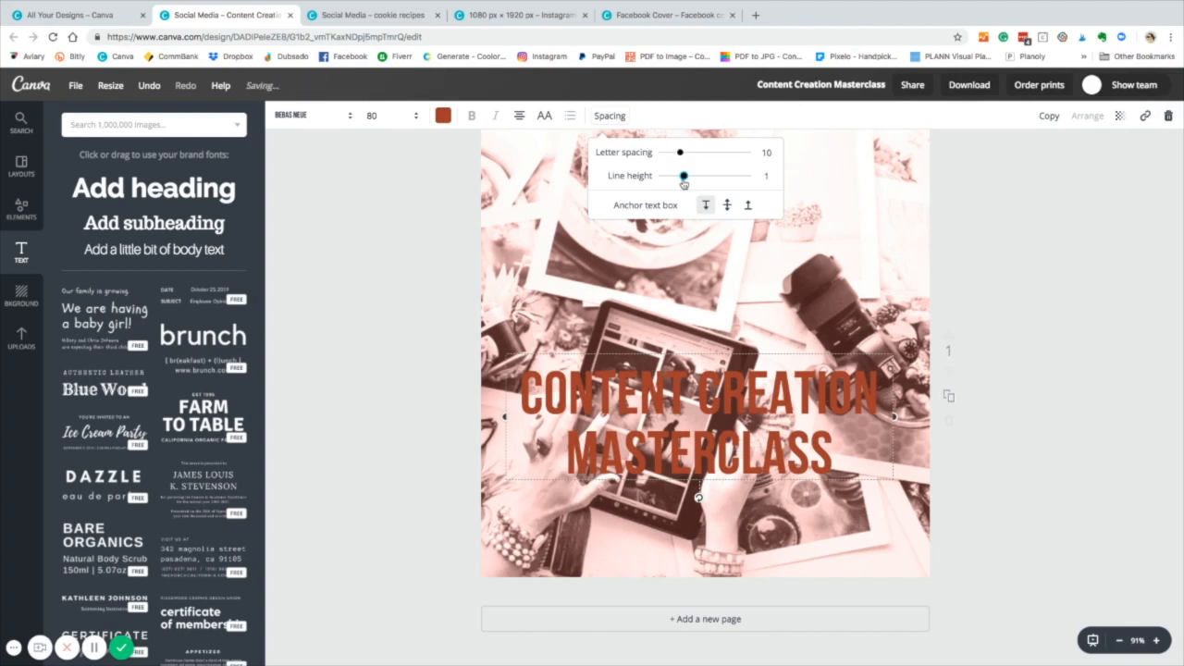